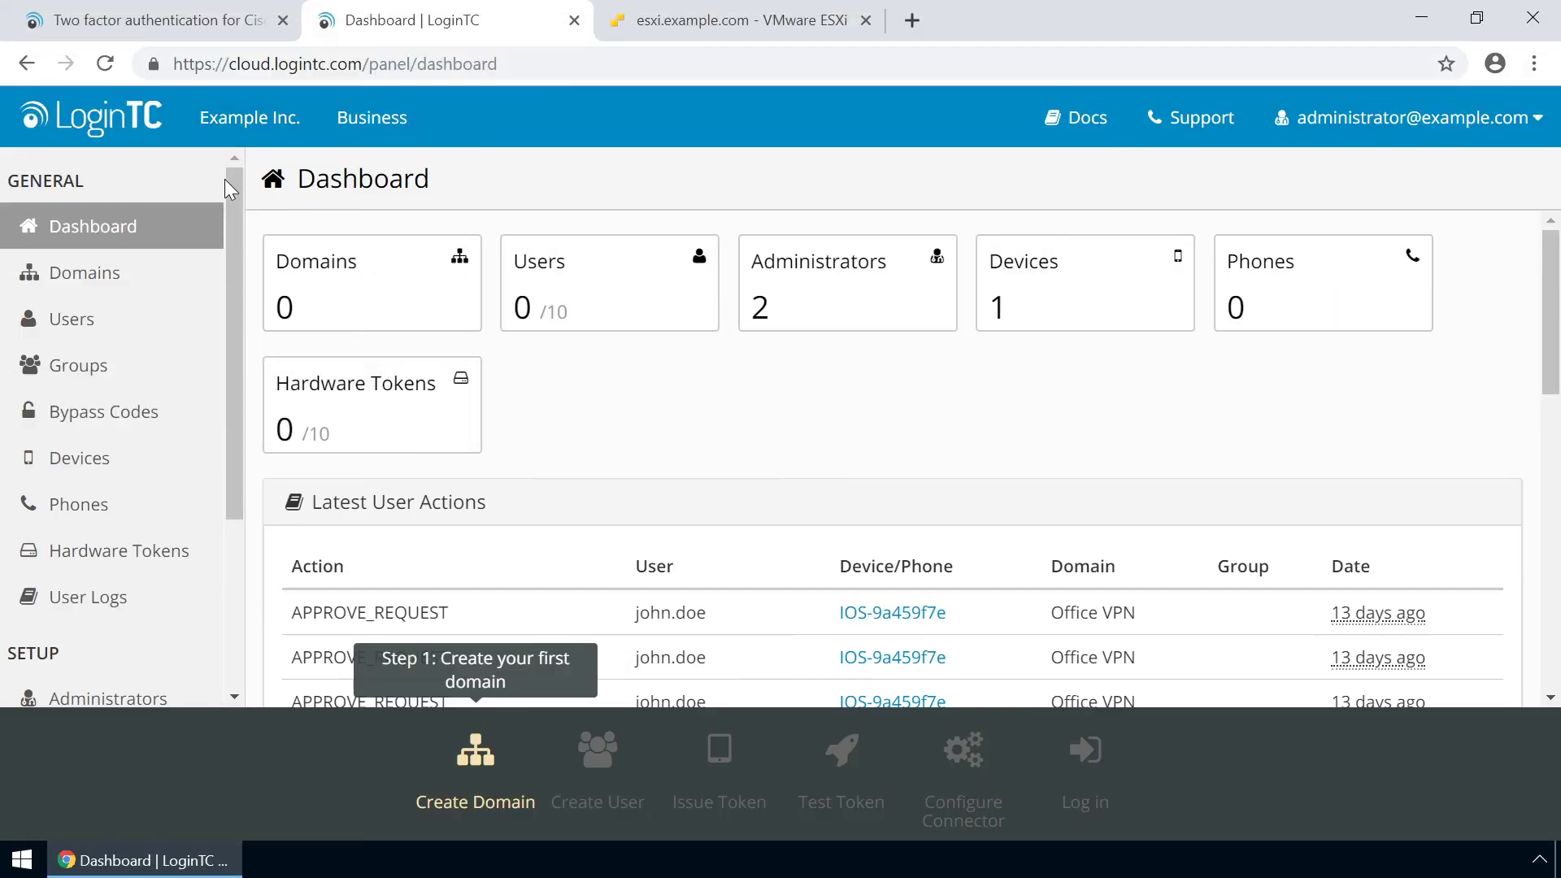
Create the 'Example Inc. Secure Access' domain, uploading chair_inc_logo from Documents as its icon.
{"action": "left_click", "coordinate": [117, 274]}
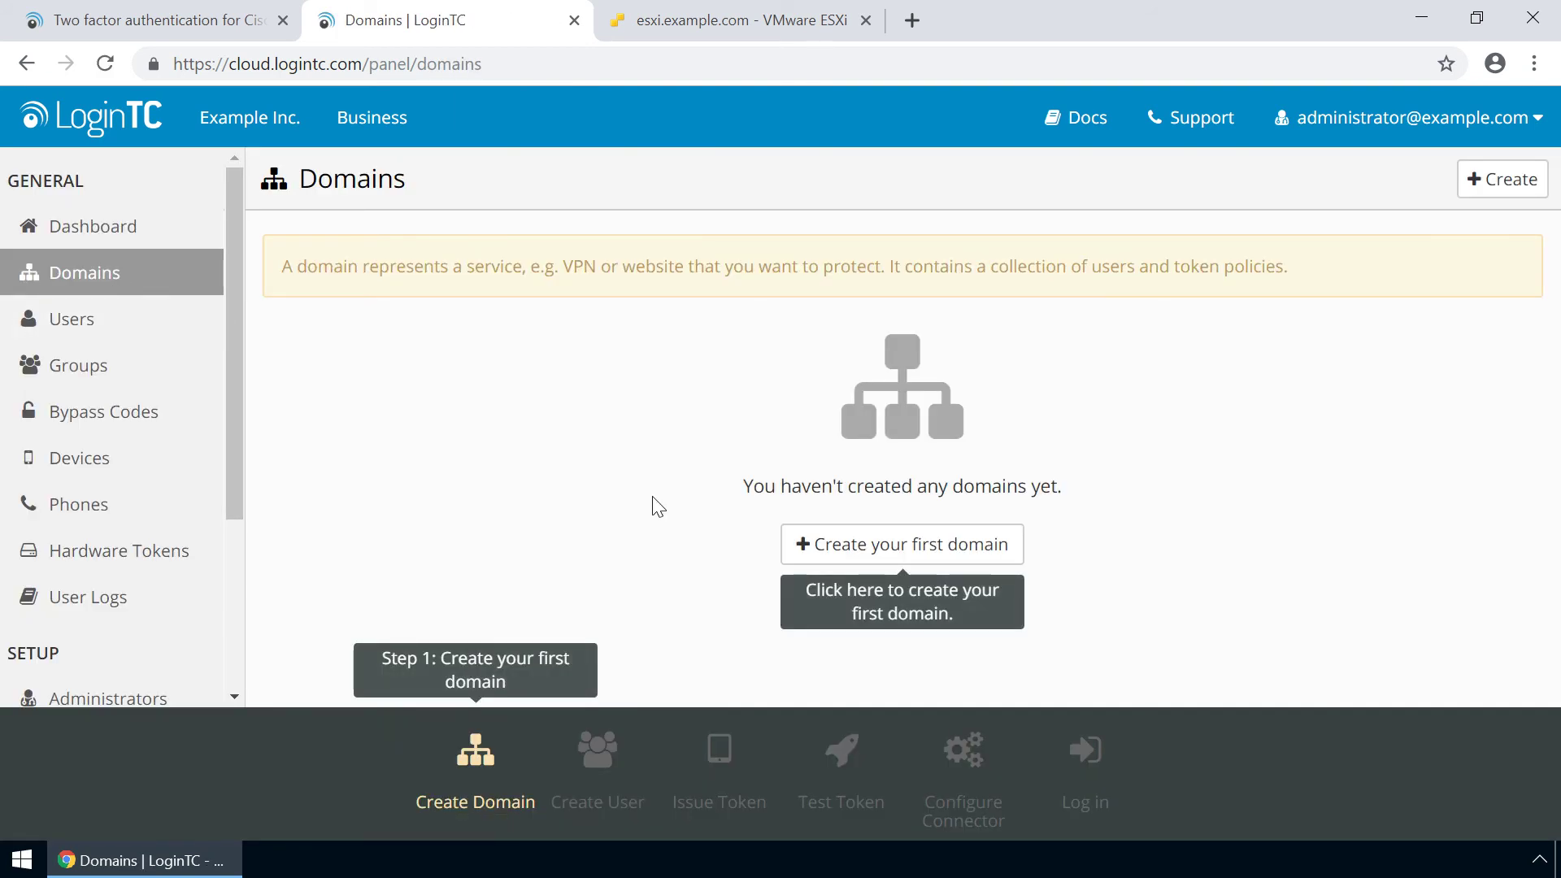
{"action": "left_click", "coordinate": [892, 545]}
{"action": "type", "text": "E"}
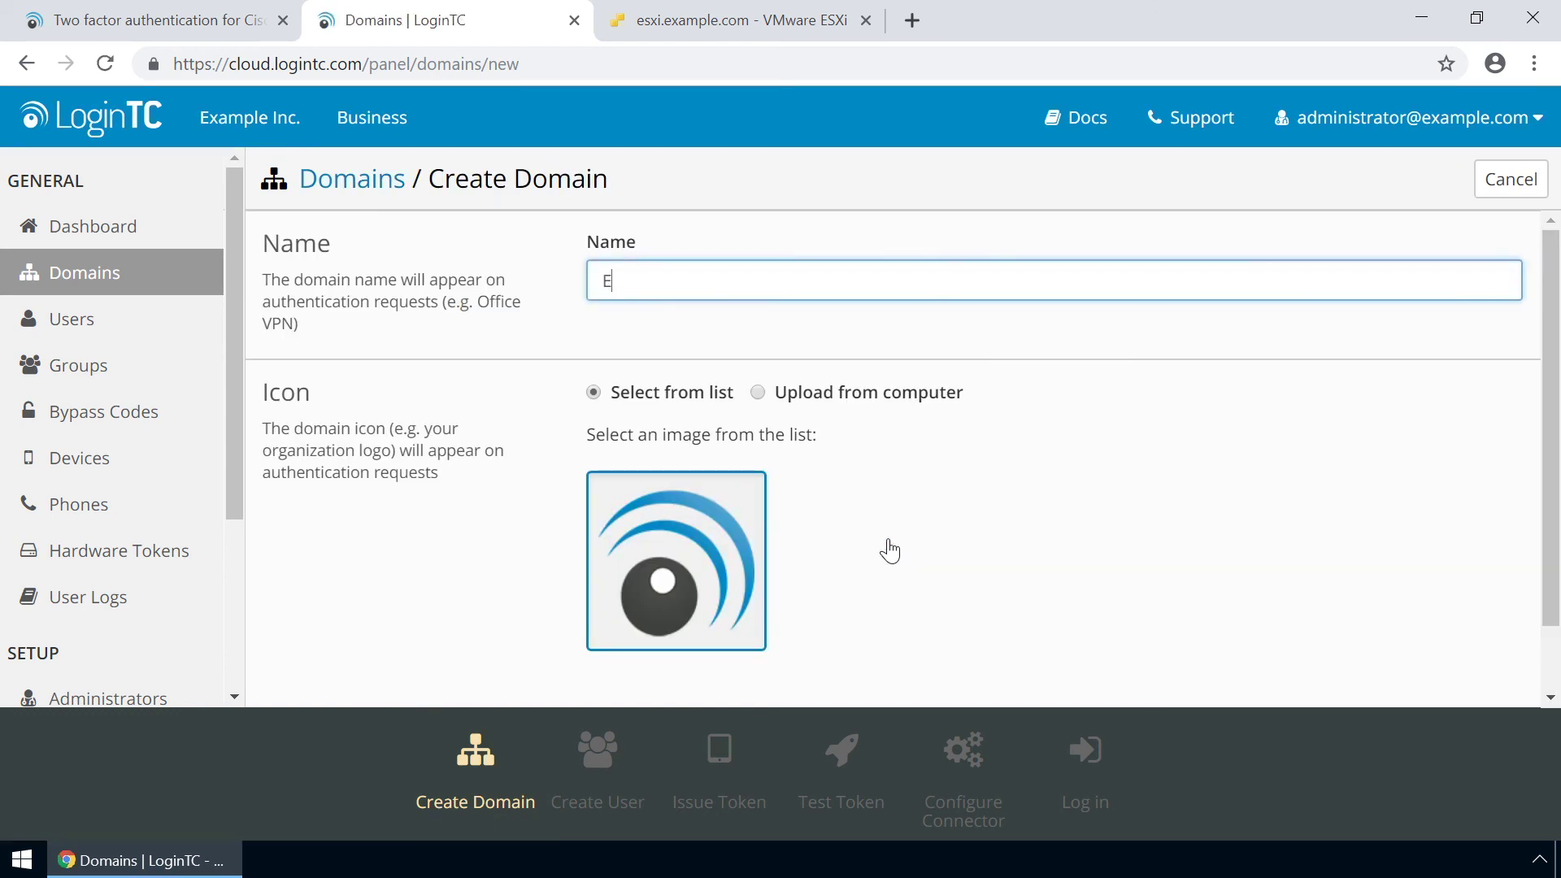
{"action": "type", "text": "xample Inc. Secure Access"}
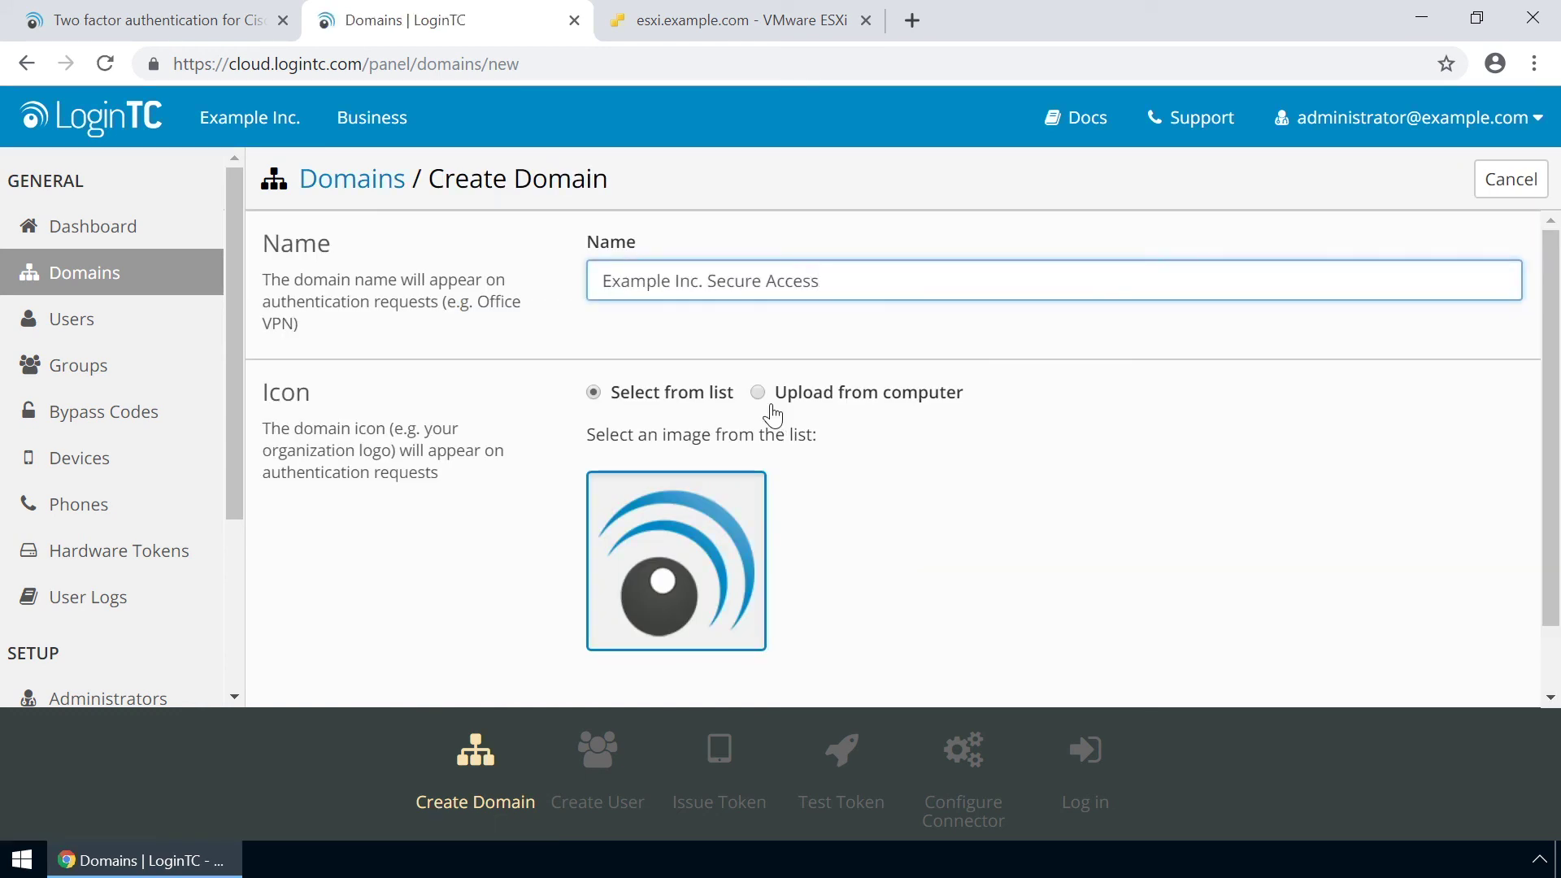
{"action": "left_click", "coordinate": [757, 392]}
{"action": "left_click", "coordinate": [689, 517]}
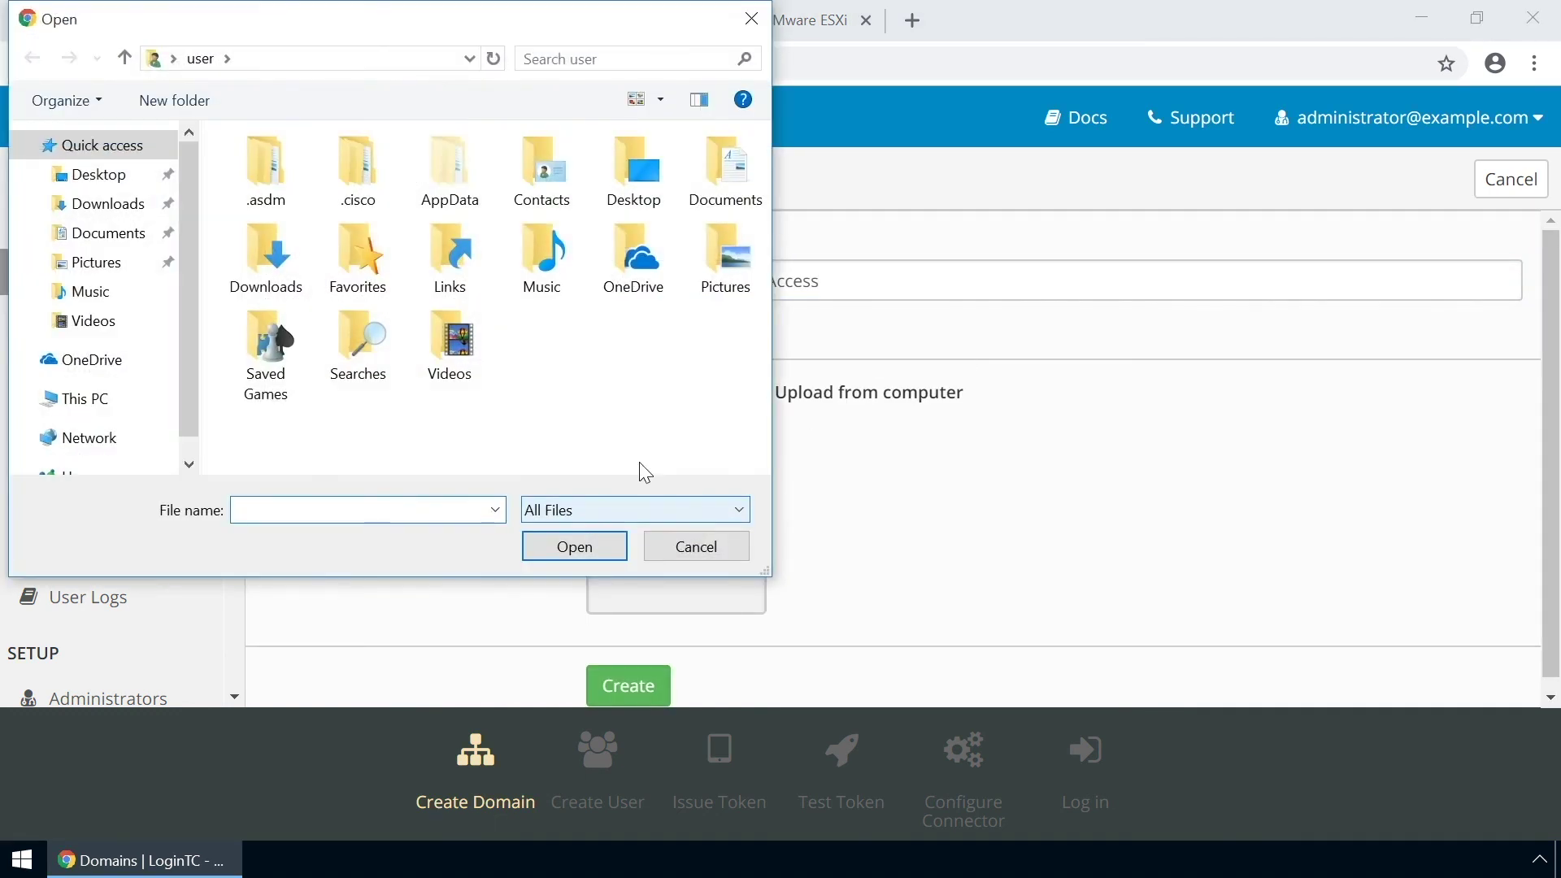
{"action": "double_click", "coordinate": [723, 183]}
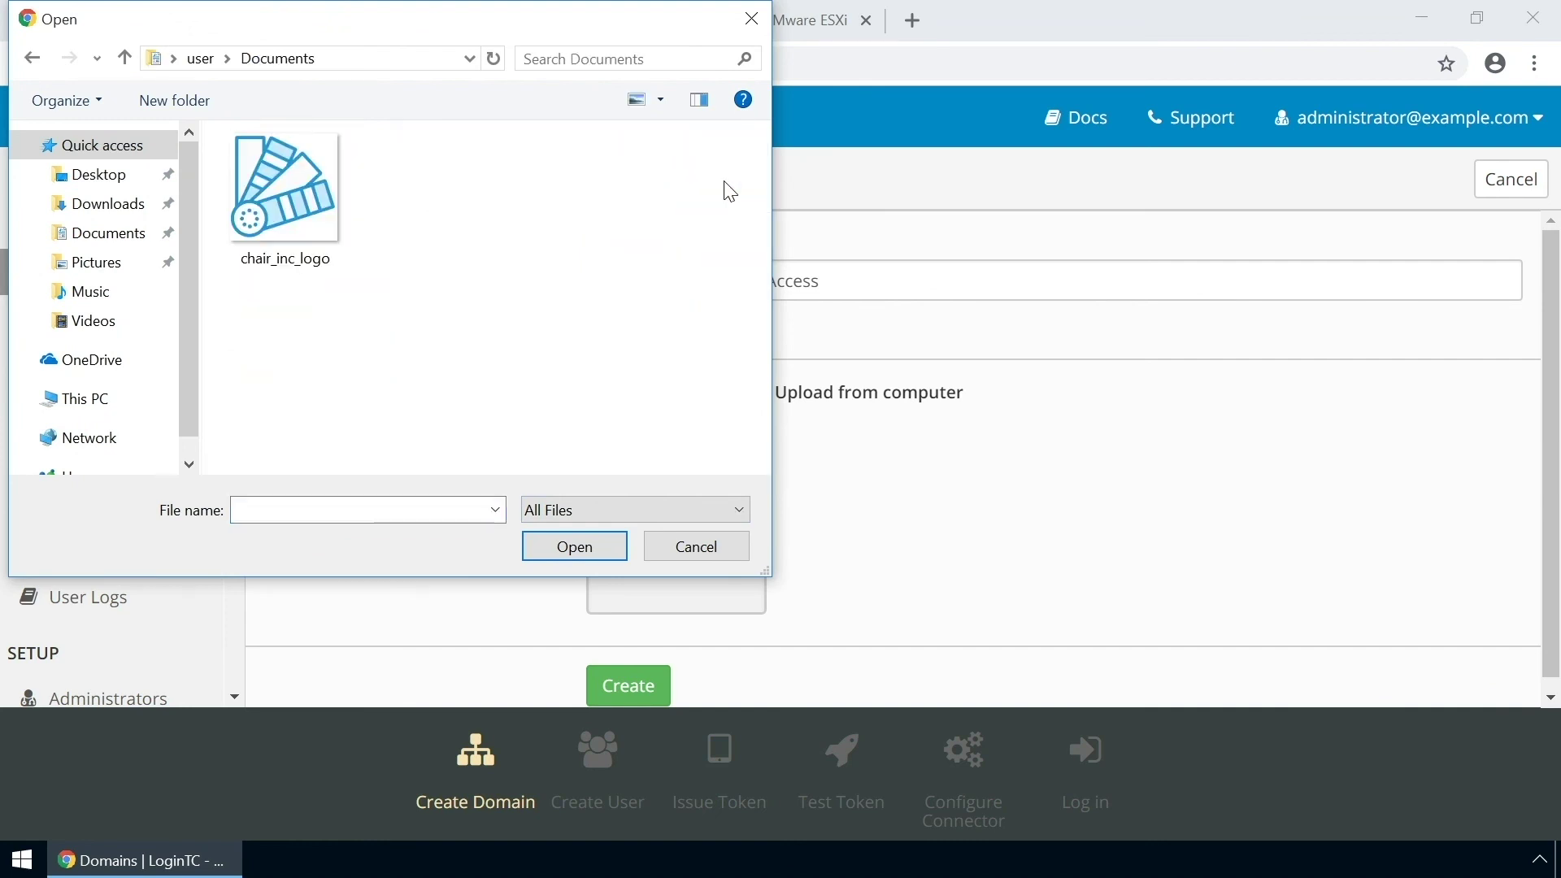
{"action": "double_click", "coordinate": [322, 225]}
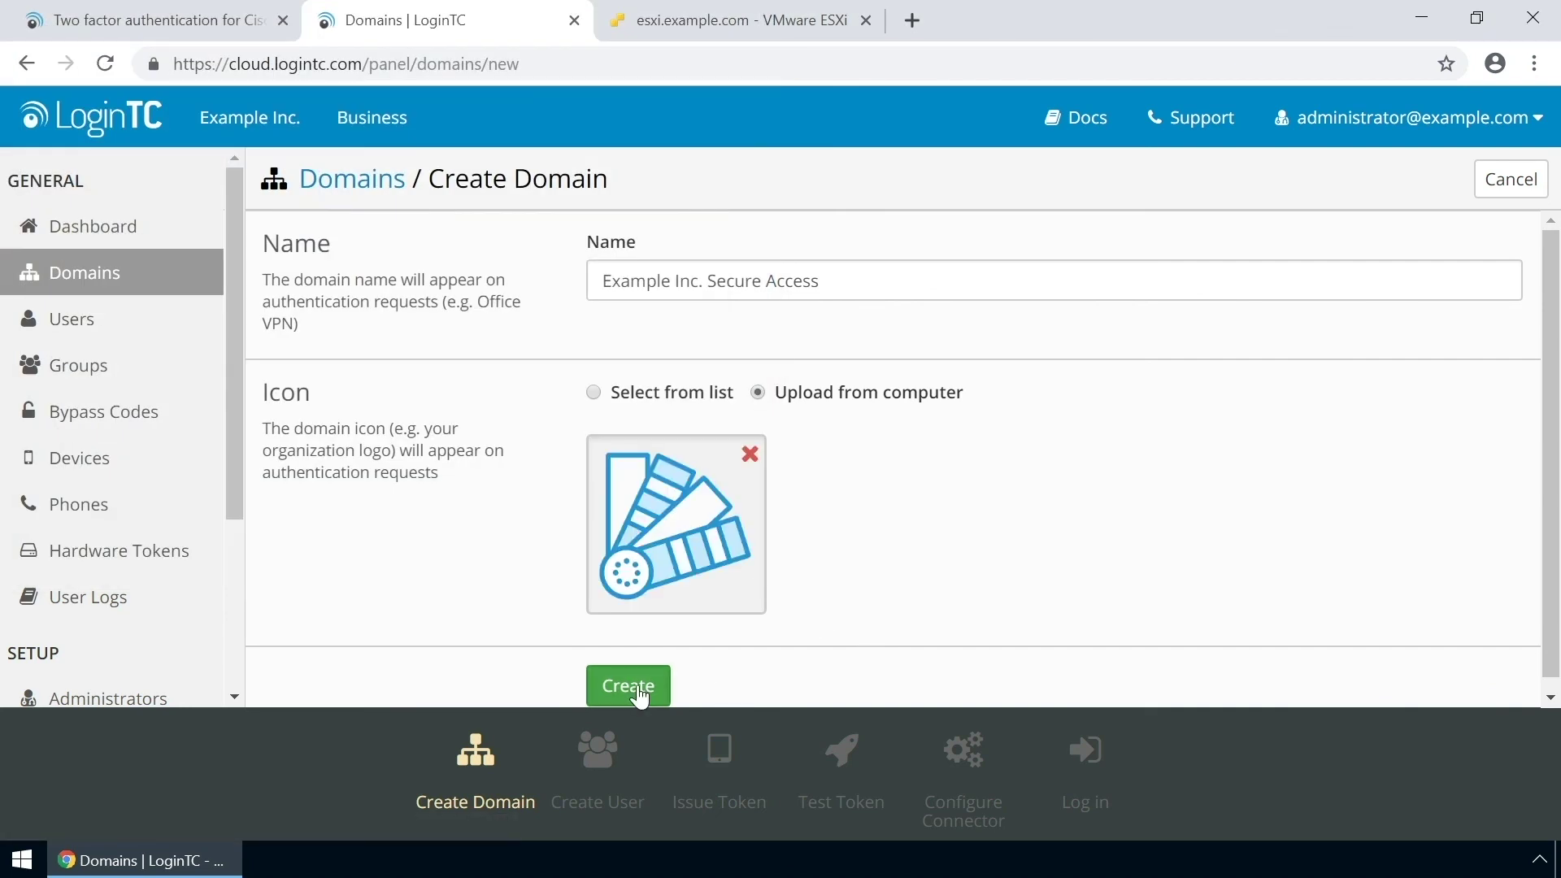
{"action": "left_click", "coordinate": [639, 689]}
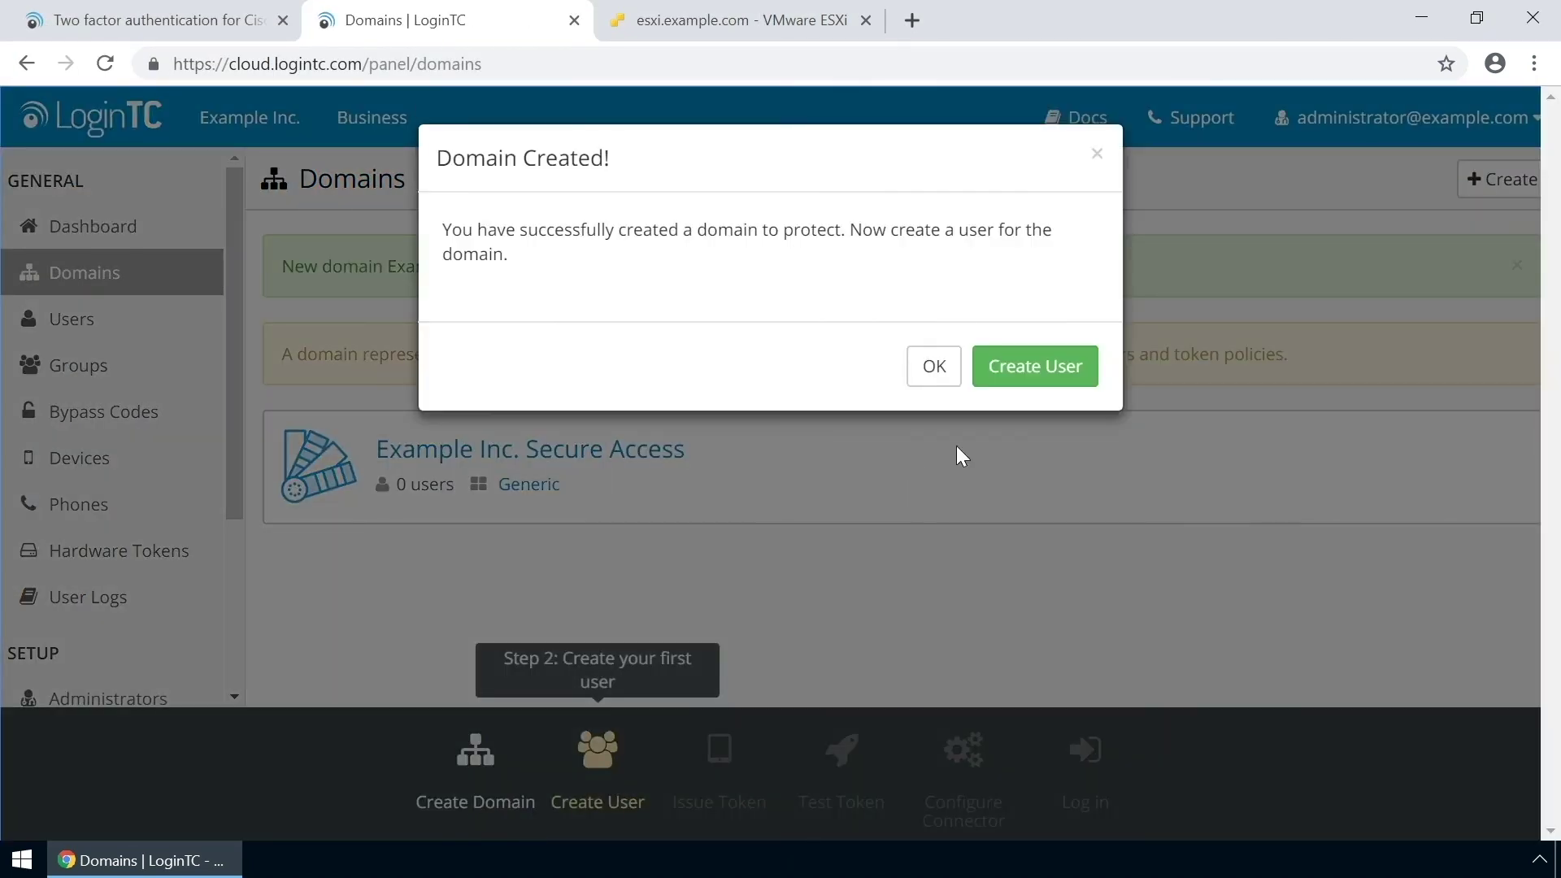
Dismiss the domain-created confirmation message.
{"action": "left_click", "coordinate": [950, 373]}
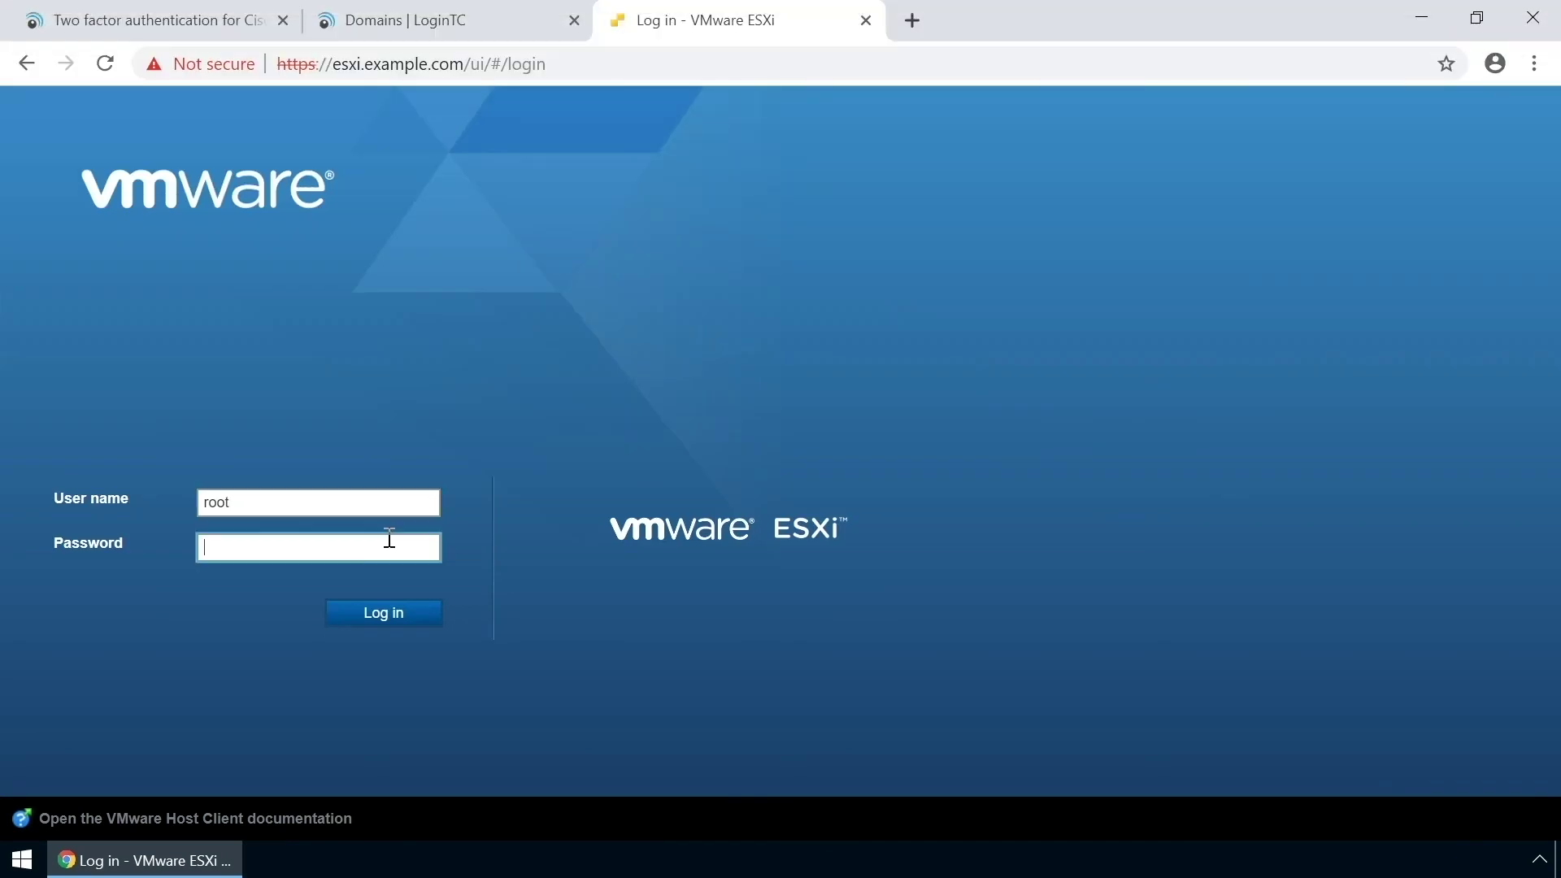
Log in to the ESXi host as root and start a Deploy from OVF/OVA VM.
{"action": "type", "text": "**********"}
{"action": "left_click", "coordinate": [392, 611]}
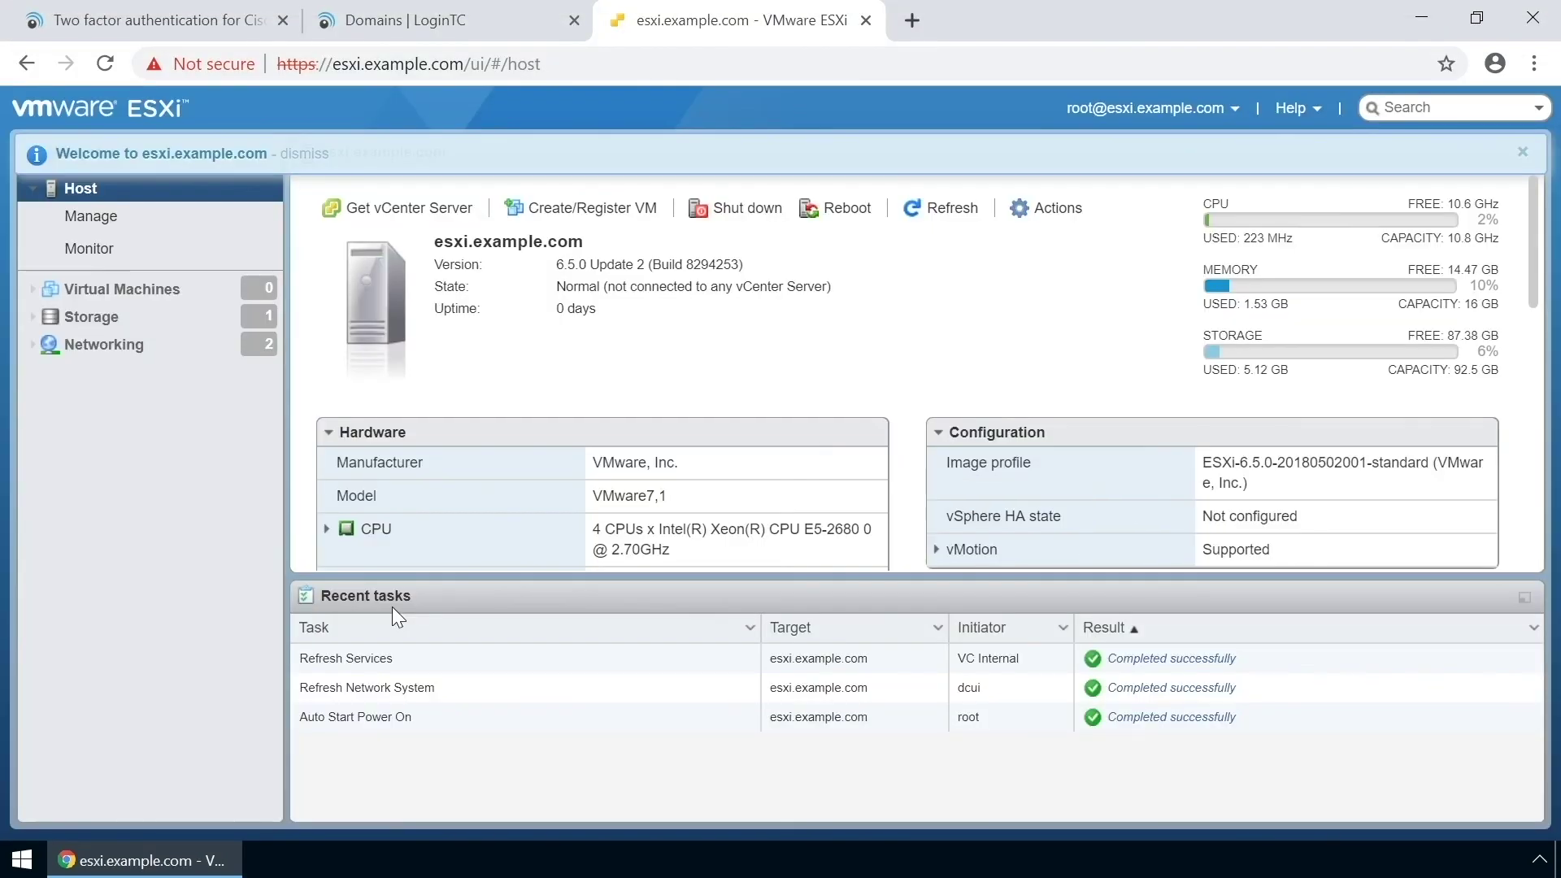
{"action": "left_click", "coordinate": [581, 209]}
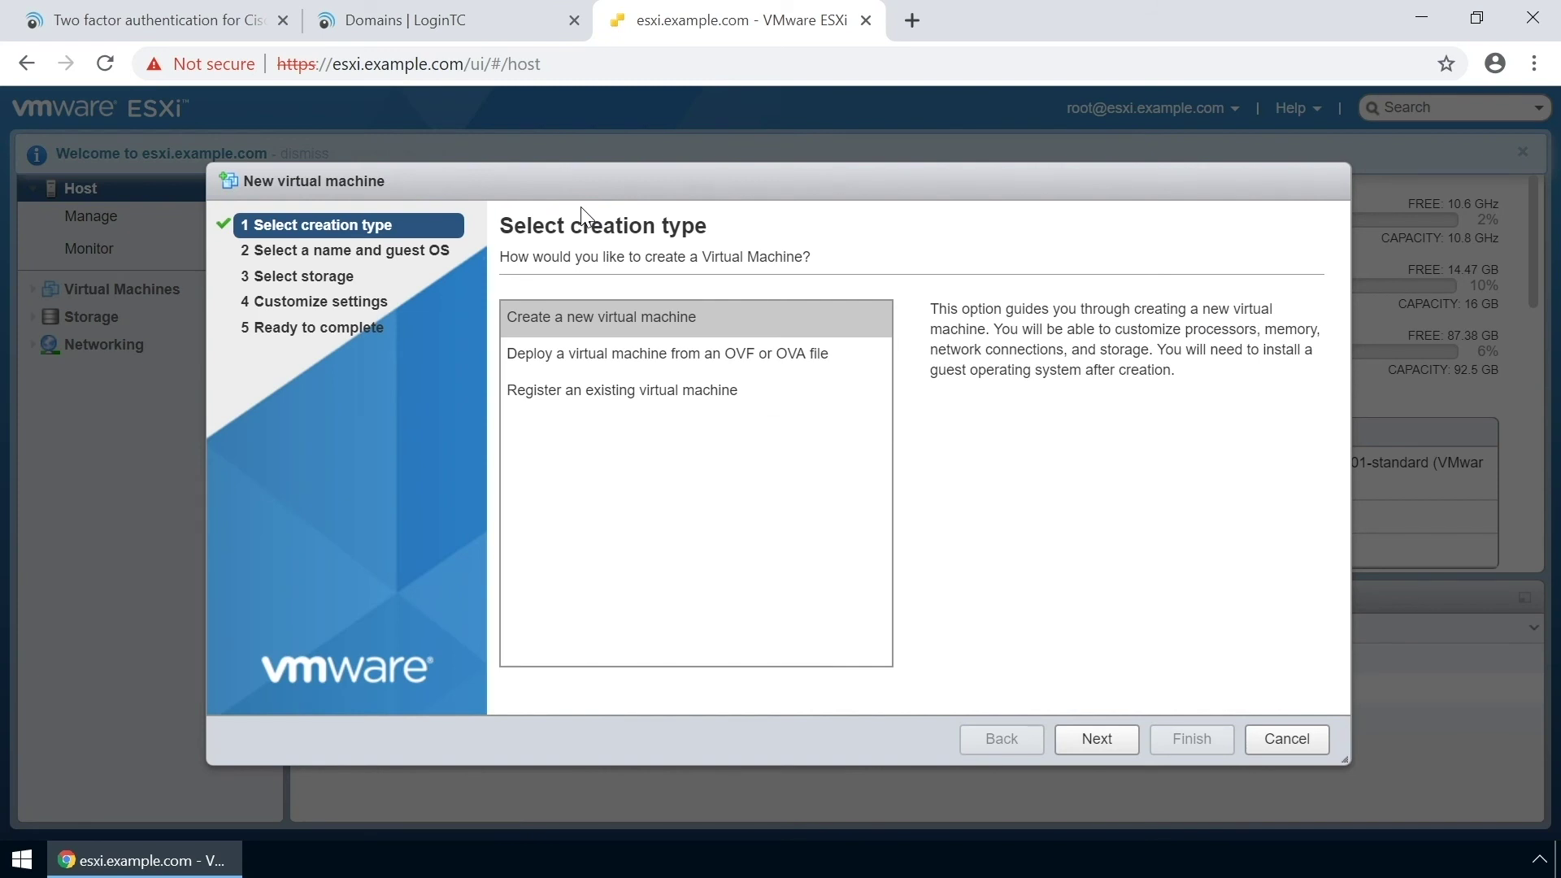
{"action": "left_click", "coordinate": [620, 352]}
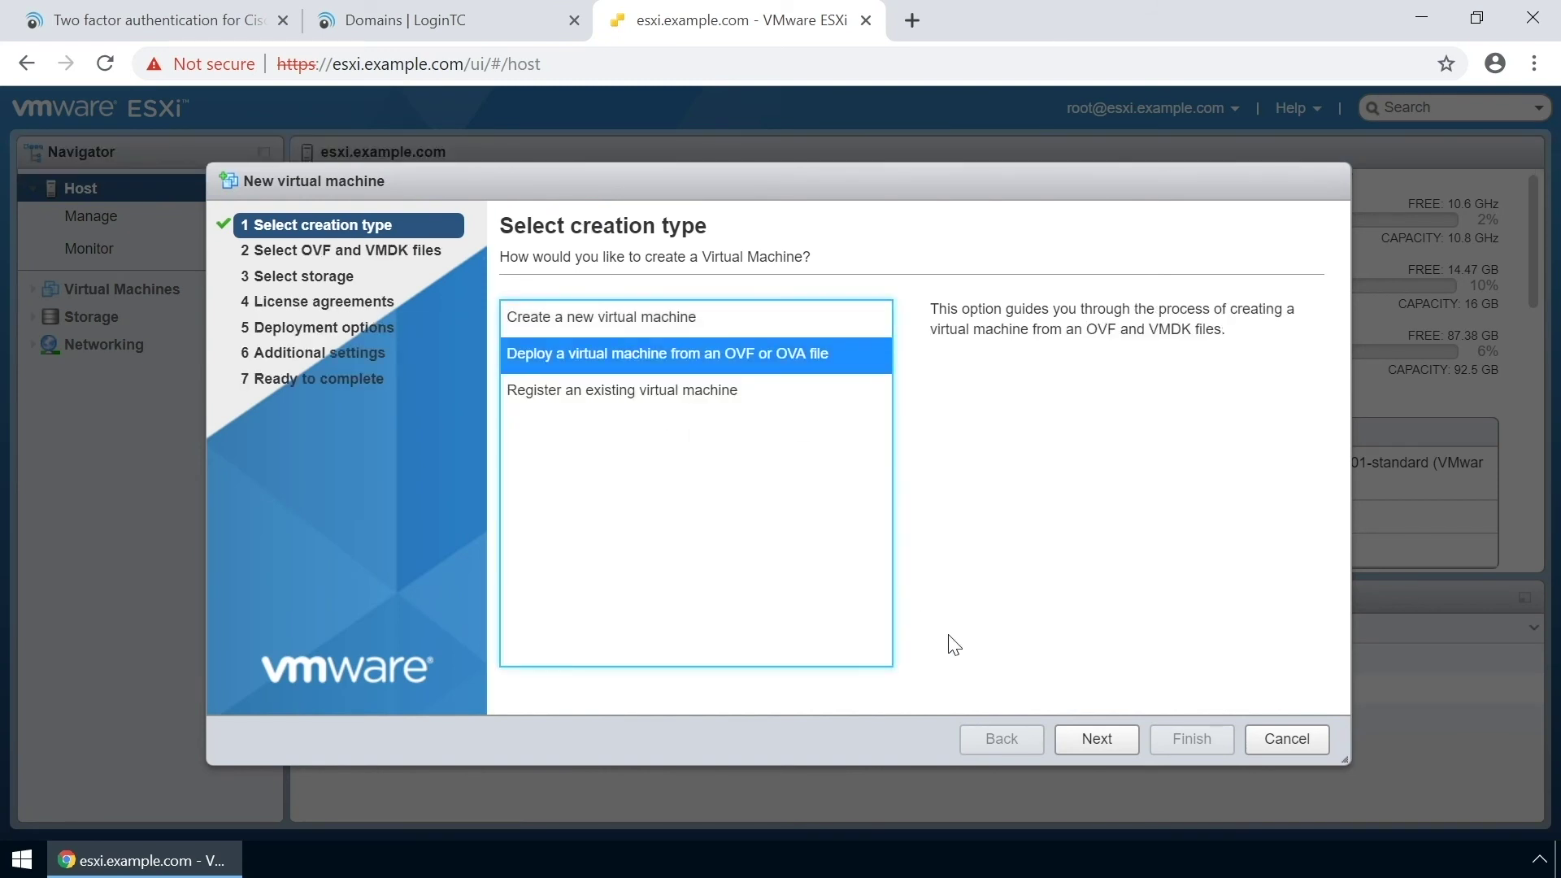
{"action": "left_click", "coordinate": [1093, 741]}
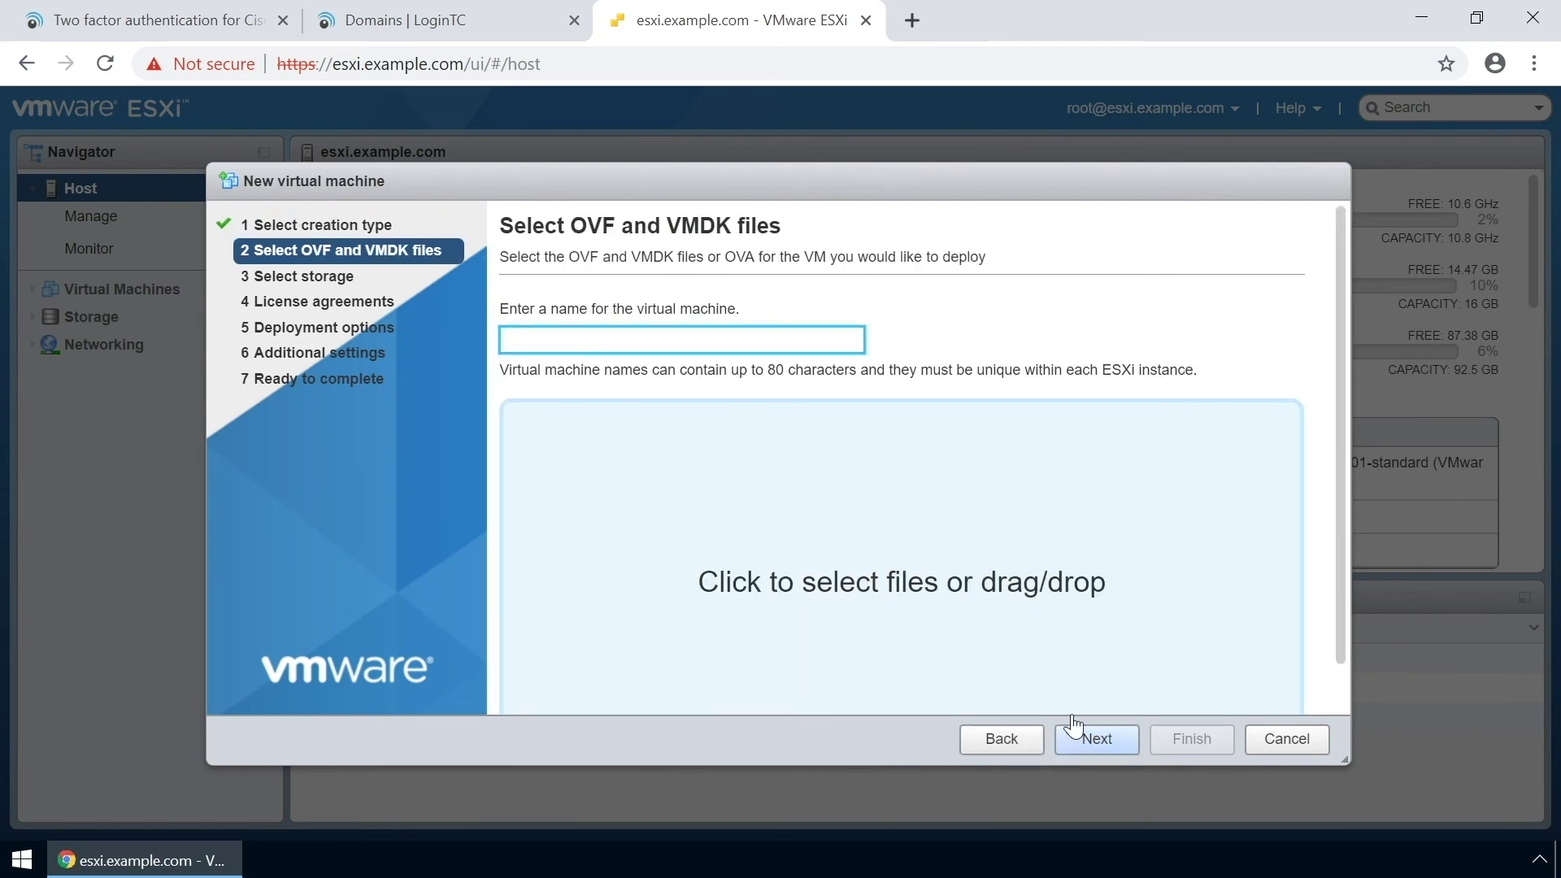
Select the connector's OVF and VMDK files and name the VM logintc-radius-connector-2.6.2.
{"action": "left_click", "coordinate": [941, 592]}
{"action": "left_click", "coordinate": [396, 174]}
{"action": "left_click", "coordinate": [396, 230], "text": "shift"}
{"action": "left_click", "coordinate": [582, 543]}
{"action": "left_click", "coordinate": [578, 342]}
{"action": "type", "text": "logintc-radius-conne"}
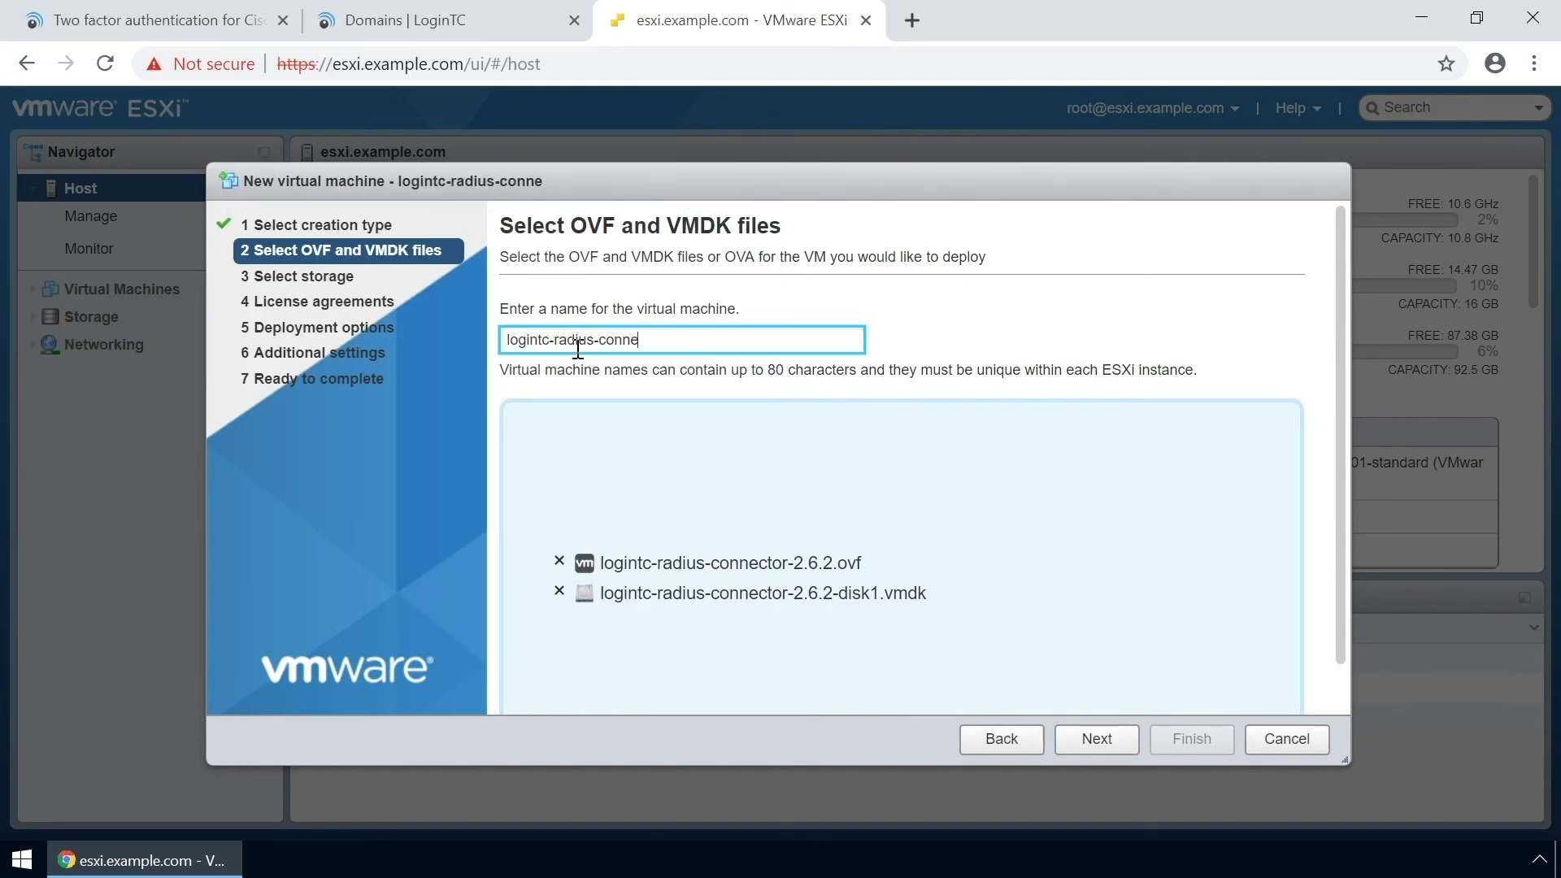
{"action": "type", "text": "ctor-2.6.2"}
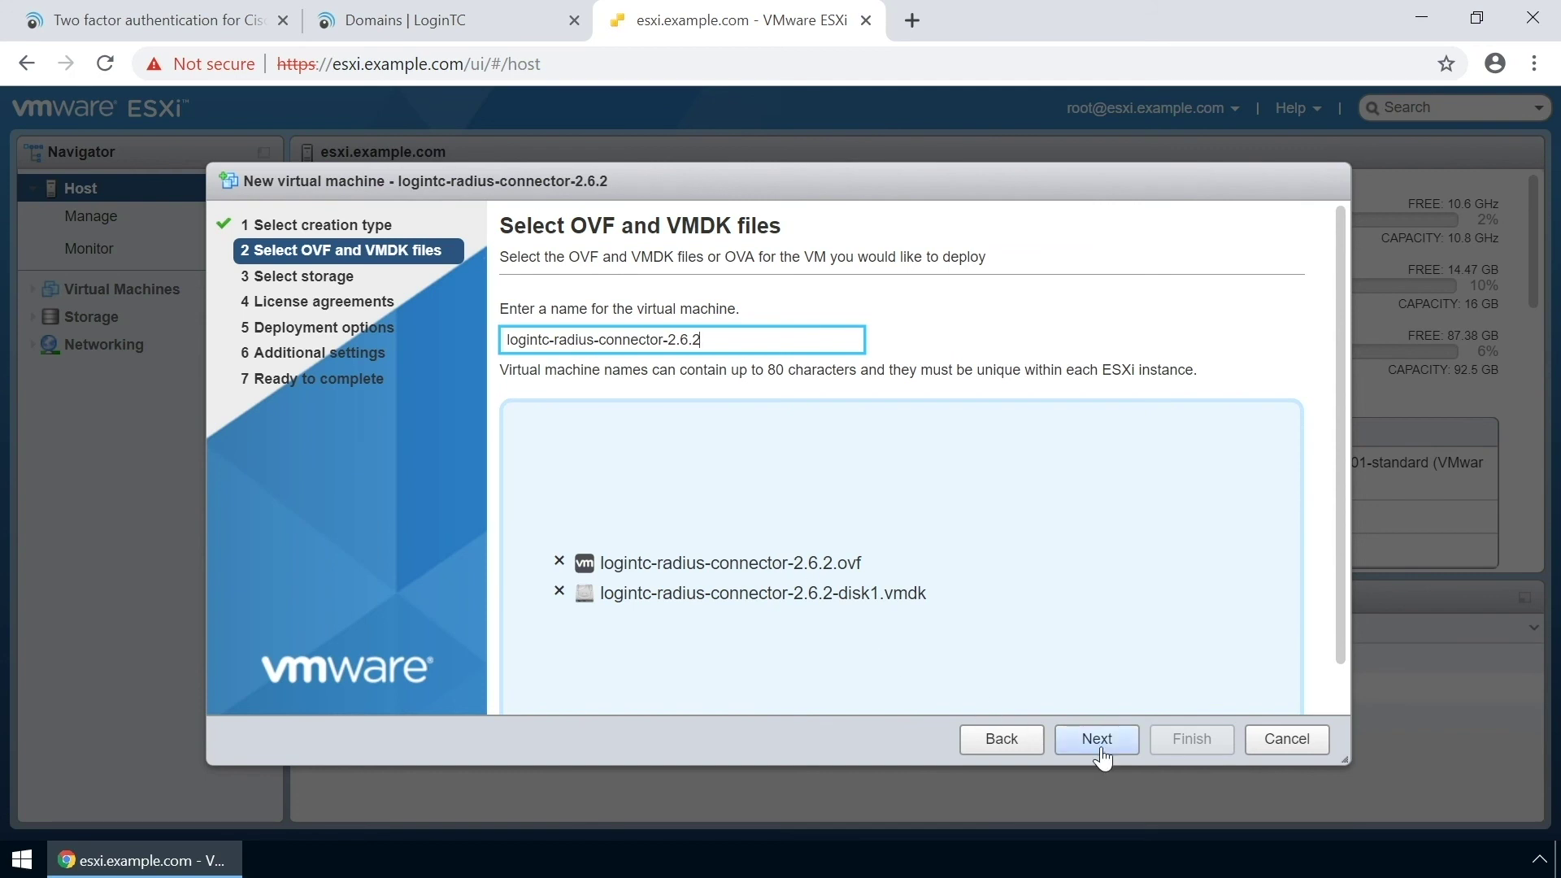
Choose Thick disk provisioning and finish deploying the connector VM.
{"action": "left_click", "coordinate": [1096, 738]}
{"action": "left_click", "coordinate": [1097, 738]}
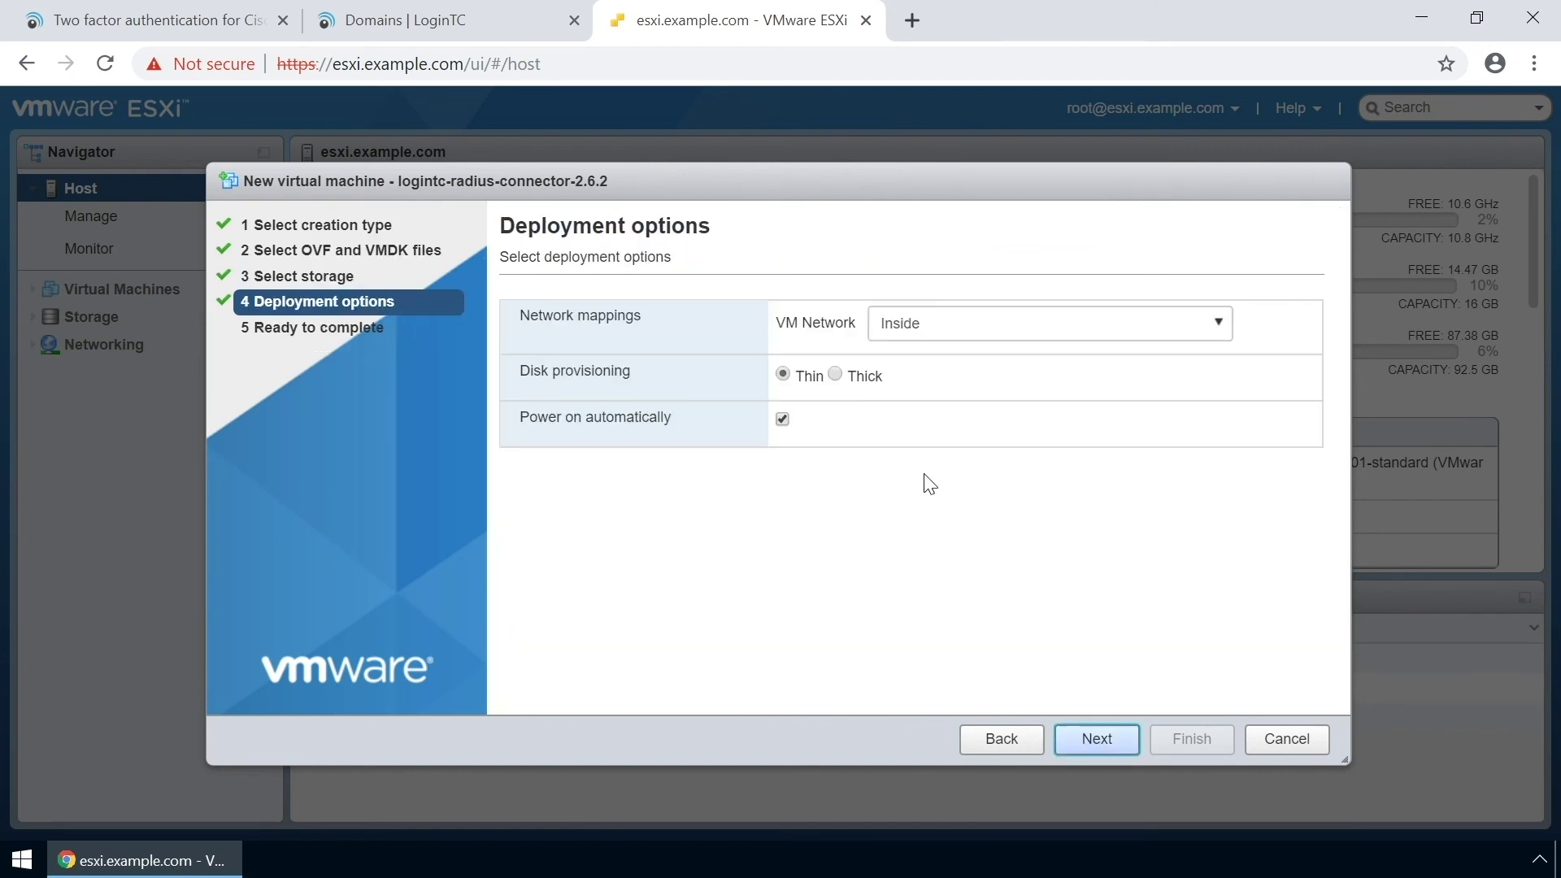
{"action": "left_click", "coordinate": [836, 376]}
{"action": "left_click", "coordinate": [1099, 738]}
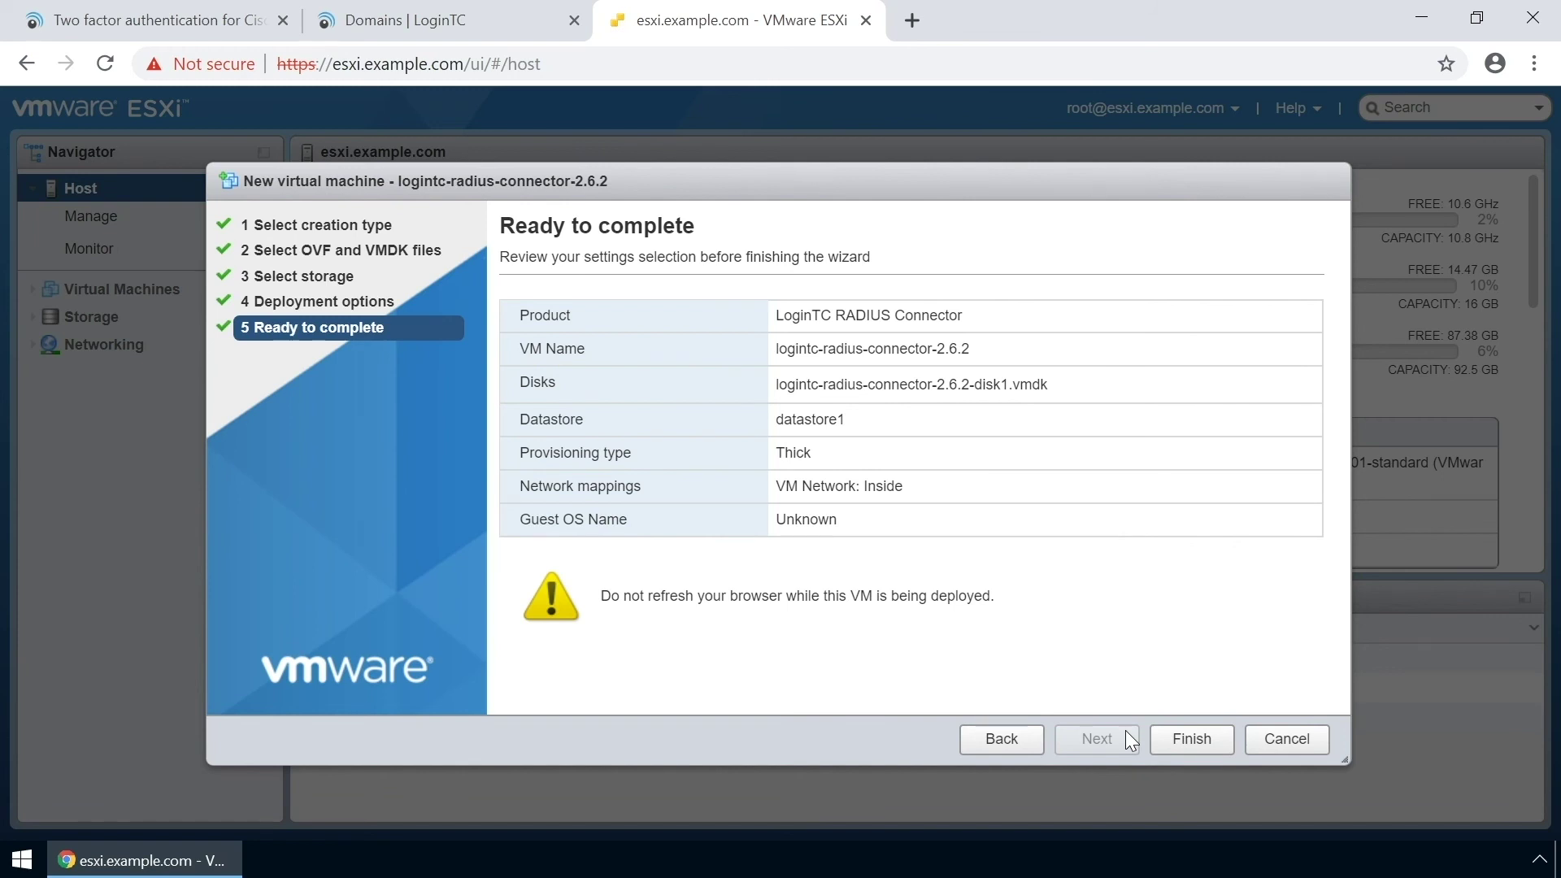
{"action": "left_click", "coordinate": [1192, 738]}
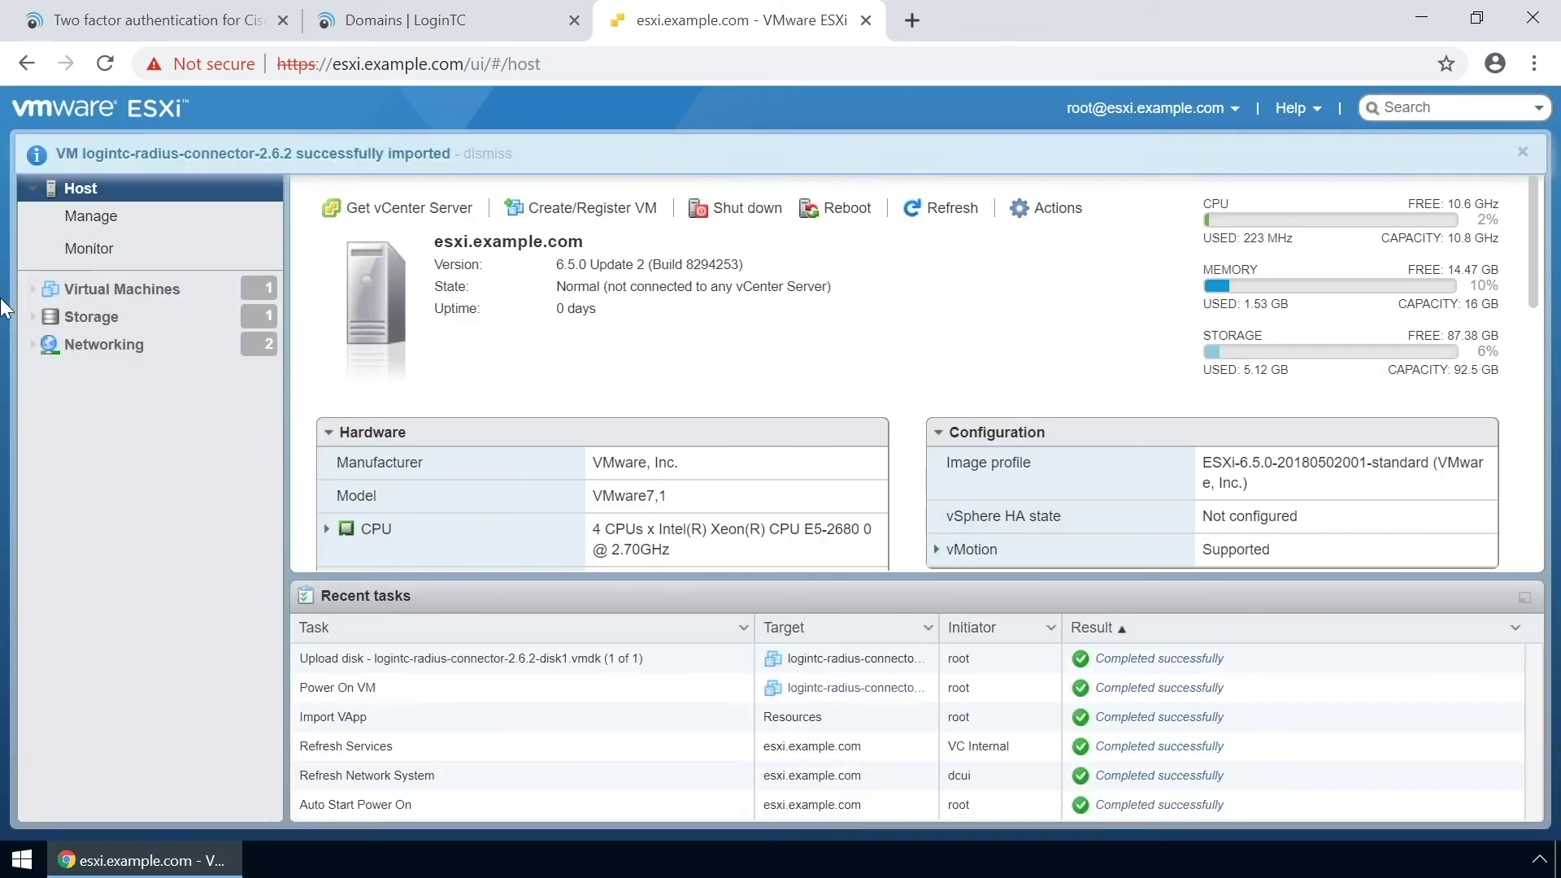
Open the browser console of the logintc-radius-connector-2.6.2 VM from the Virtual Machines list.
{"action": "left_click", "coordinate": [122, 289]}
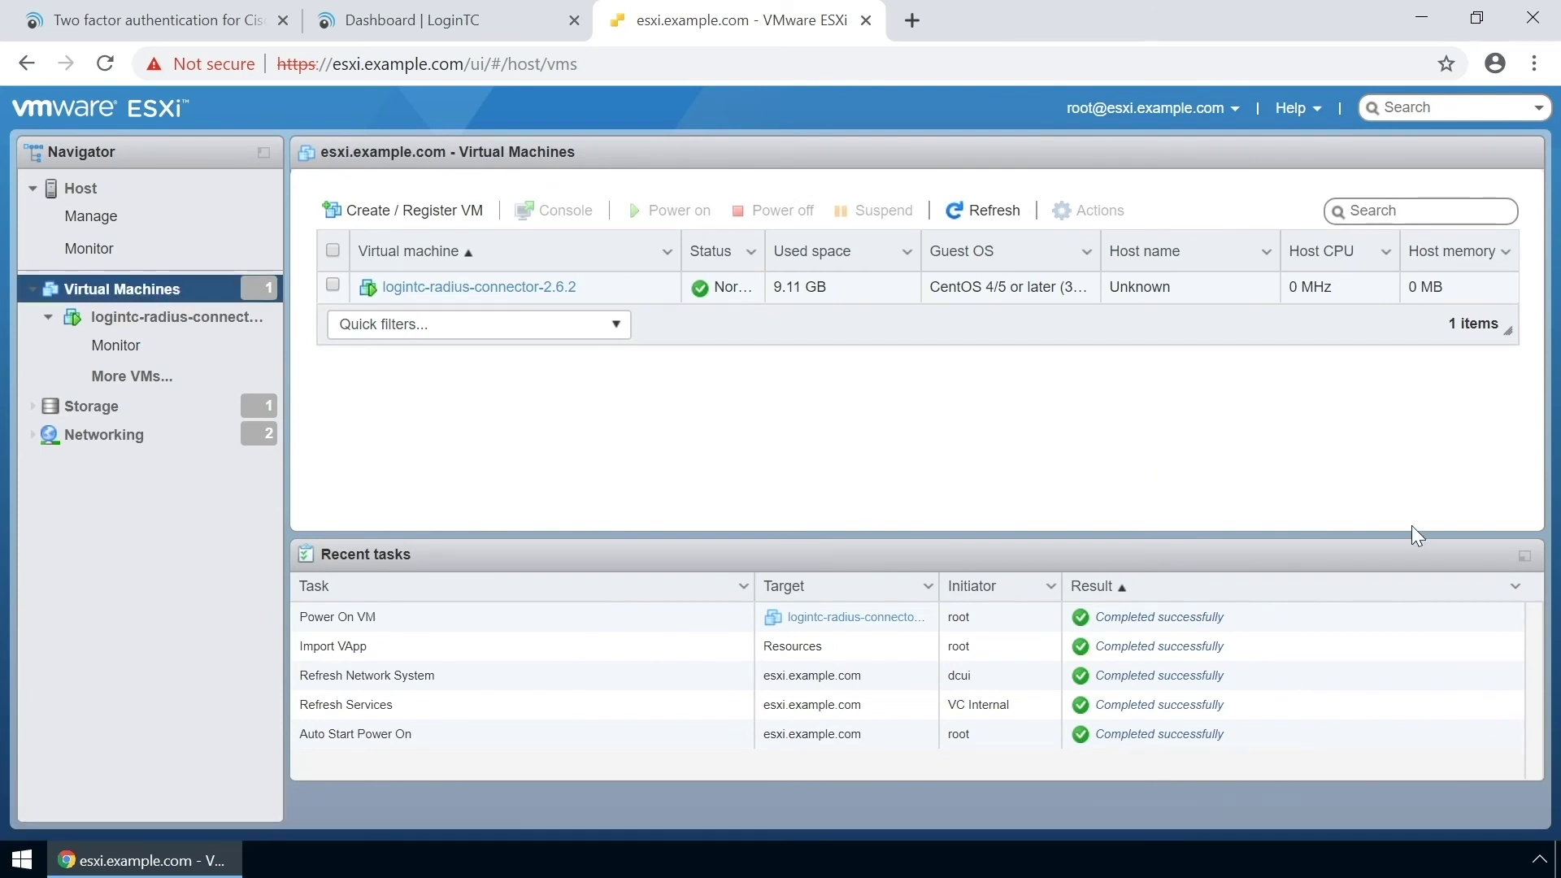
{"action": "left_click", "coordinate": [1525, 556]}
{"action": "left_click", "coordinate": [499, 297]}
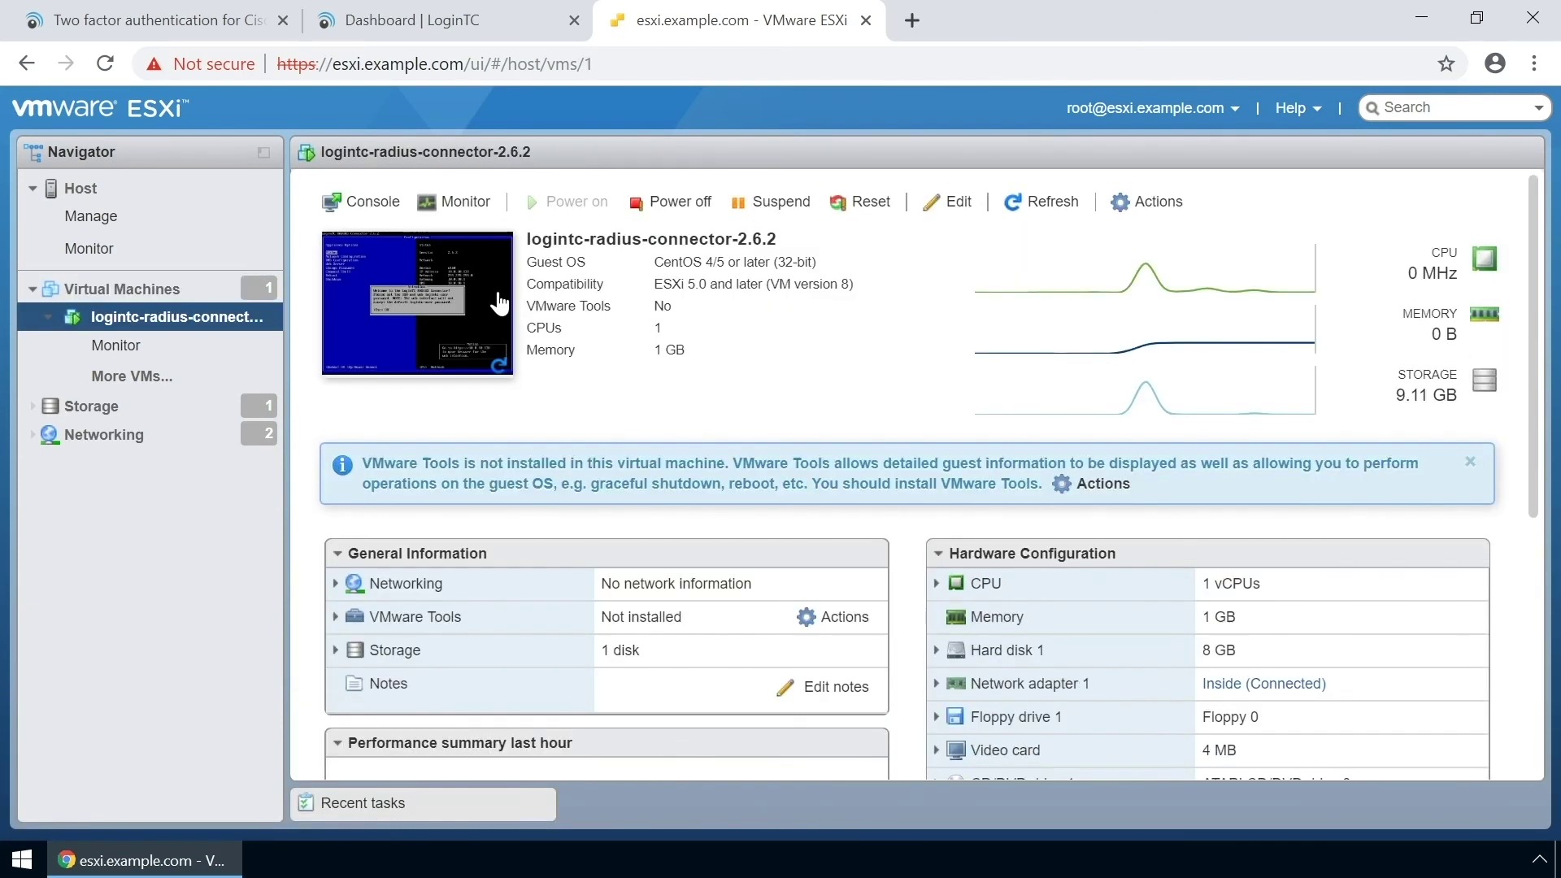
{"action": "left_click", "coordinate": [363, 202]}
{"action": "left_click", "coordinate": [383, 234]}
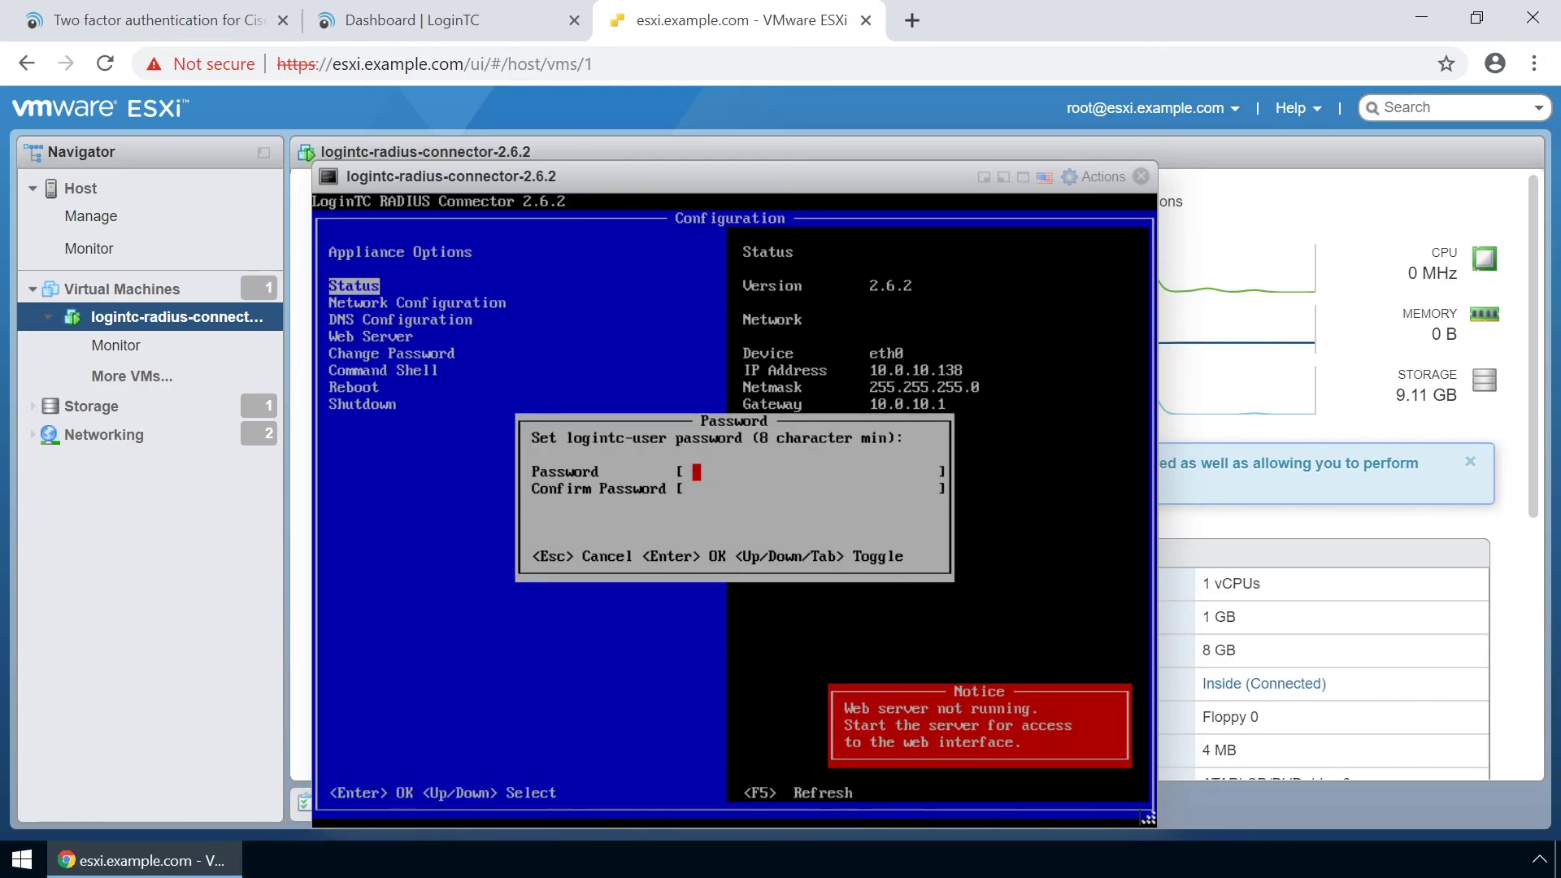
Set and confirm the connector appliance's password.
{"action": "type", "text": "************"}
{"action": "key", "text": "Tab"}
{"action": "type", "text": "************"}
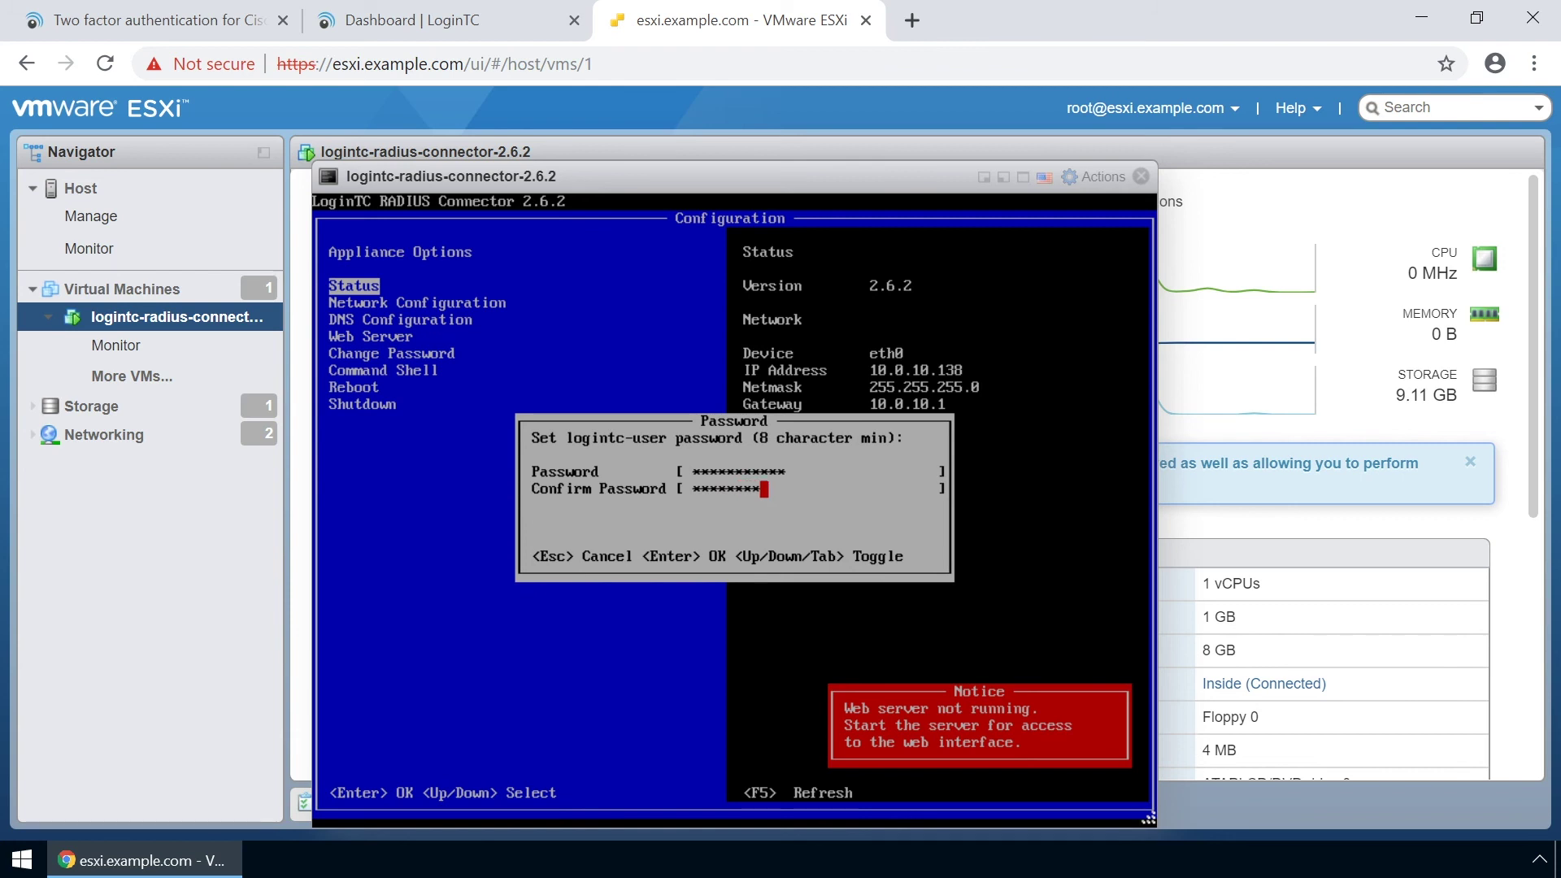
{"action": "key", "text": "Return"}
{"action": "key", "text": "Escape"}
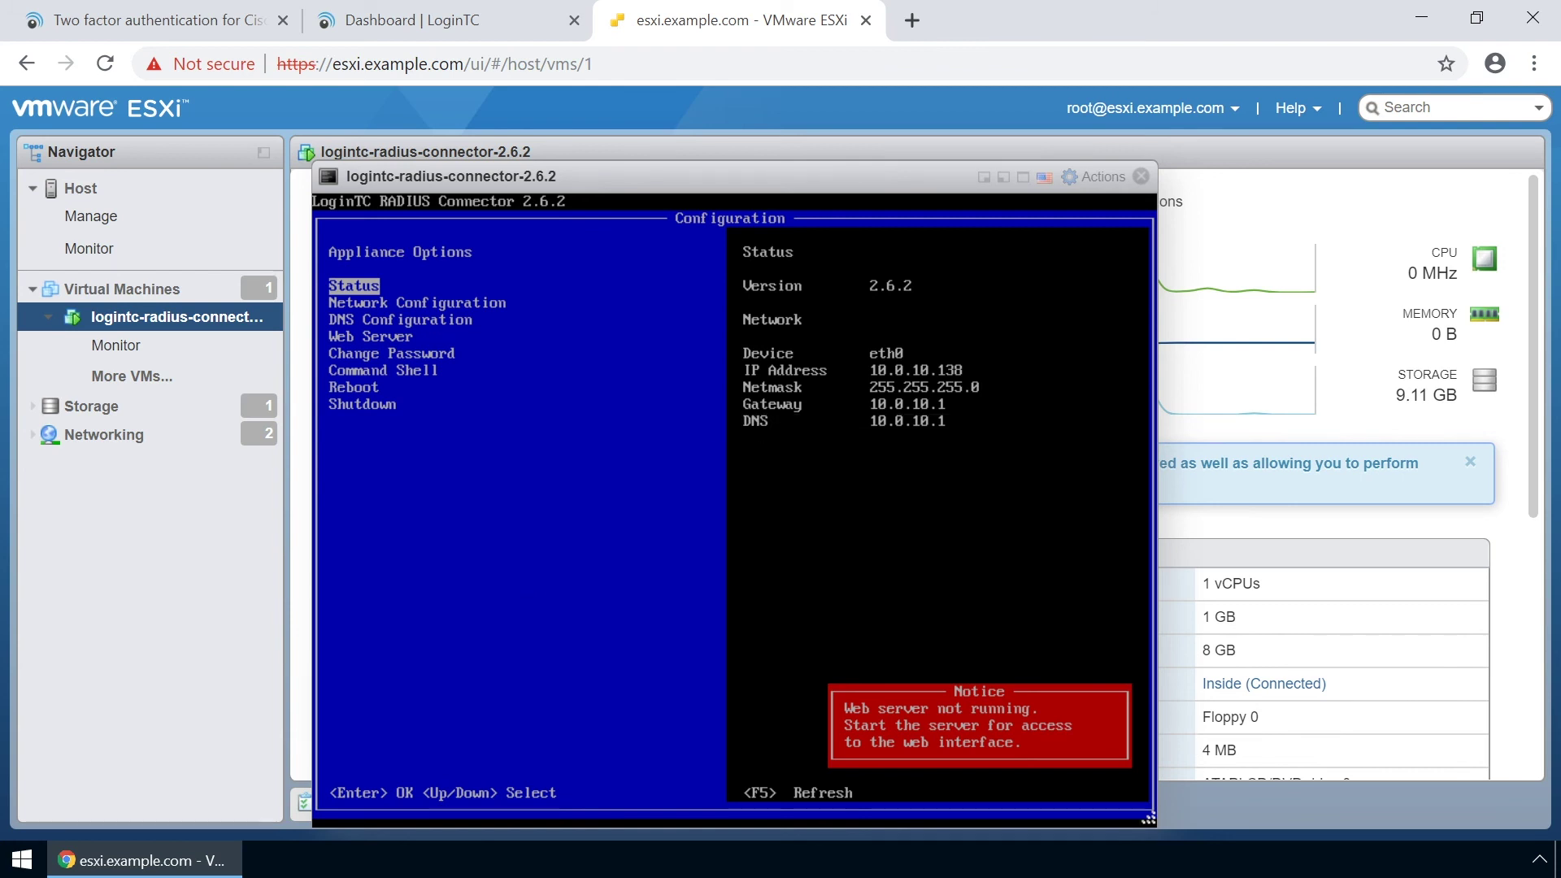
Save manual IPv4 settings: IP 10.0.10.162, netmask 255.255.255.0, gateway 10.0.10.116.
{"action": "key", "text": "Down"}
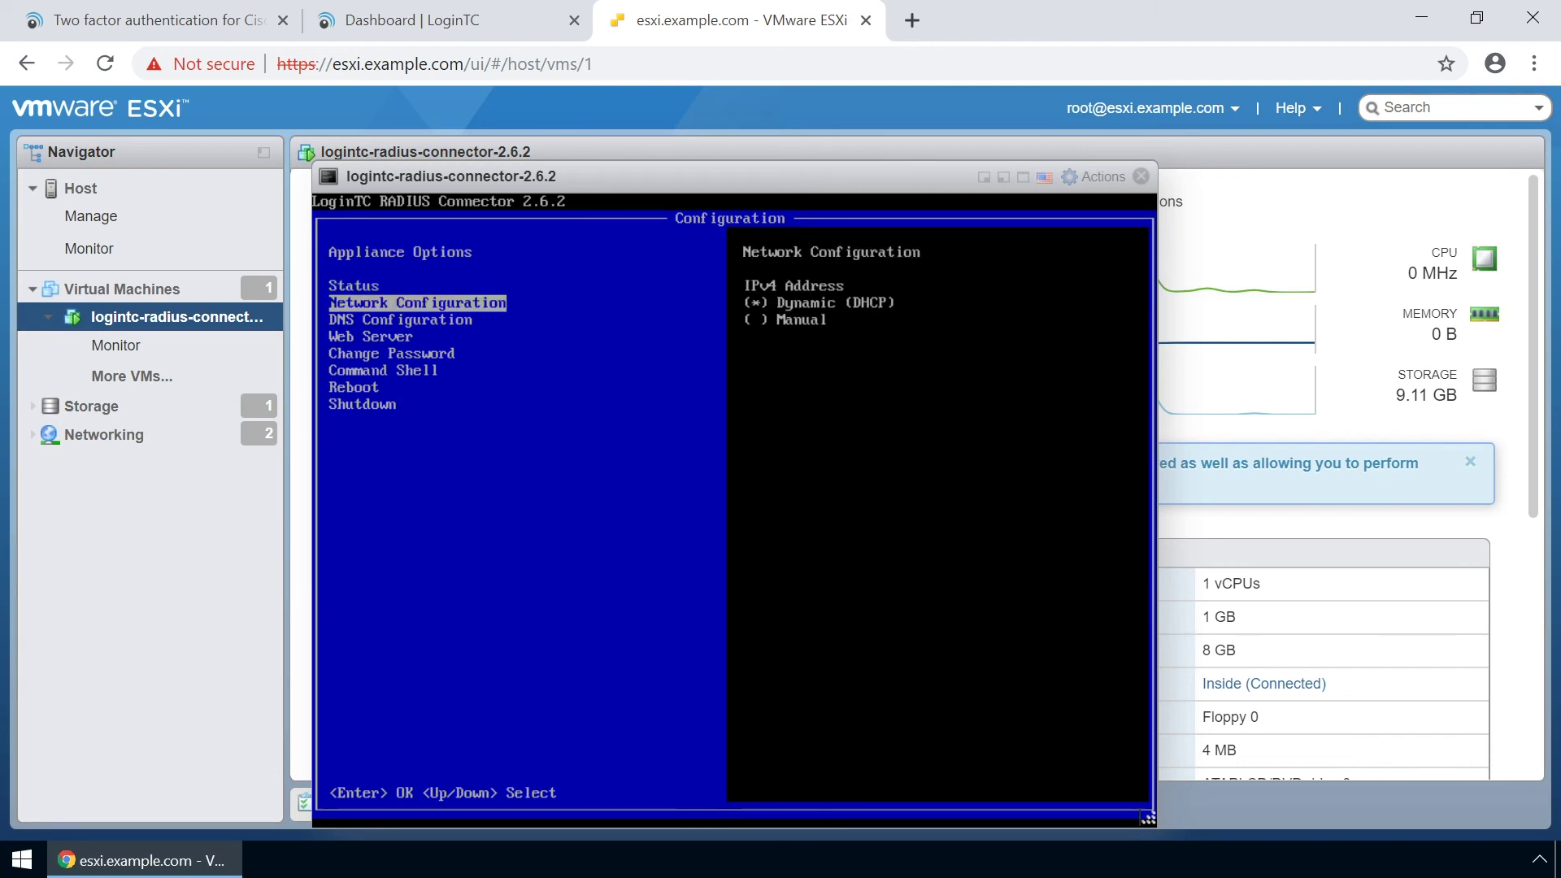
{"action": "key", "text": "Return"}
{"action": "key", "text": "Down"}
{"action": "key", "text": "space"}
{"action": "key", "text": "Down"}
{"action": "type", "text": "10.0.10.162"}
{"action": "key", "text": "Down"}
{"action": "type", "text": "255.255.255.0"}
{"action": "key", "text": "Down"}
{"action": "type", "text": "10.0.10.116"}
{"action": "key", "text": "F8"}
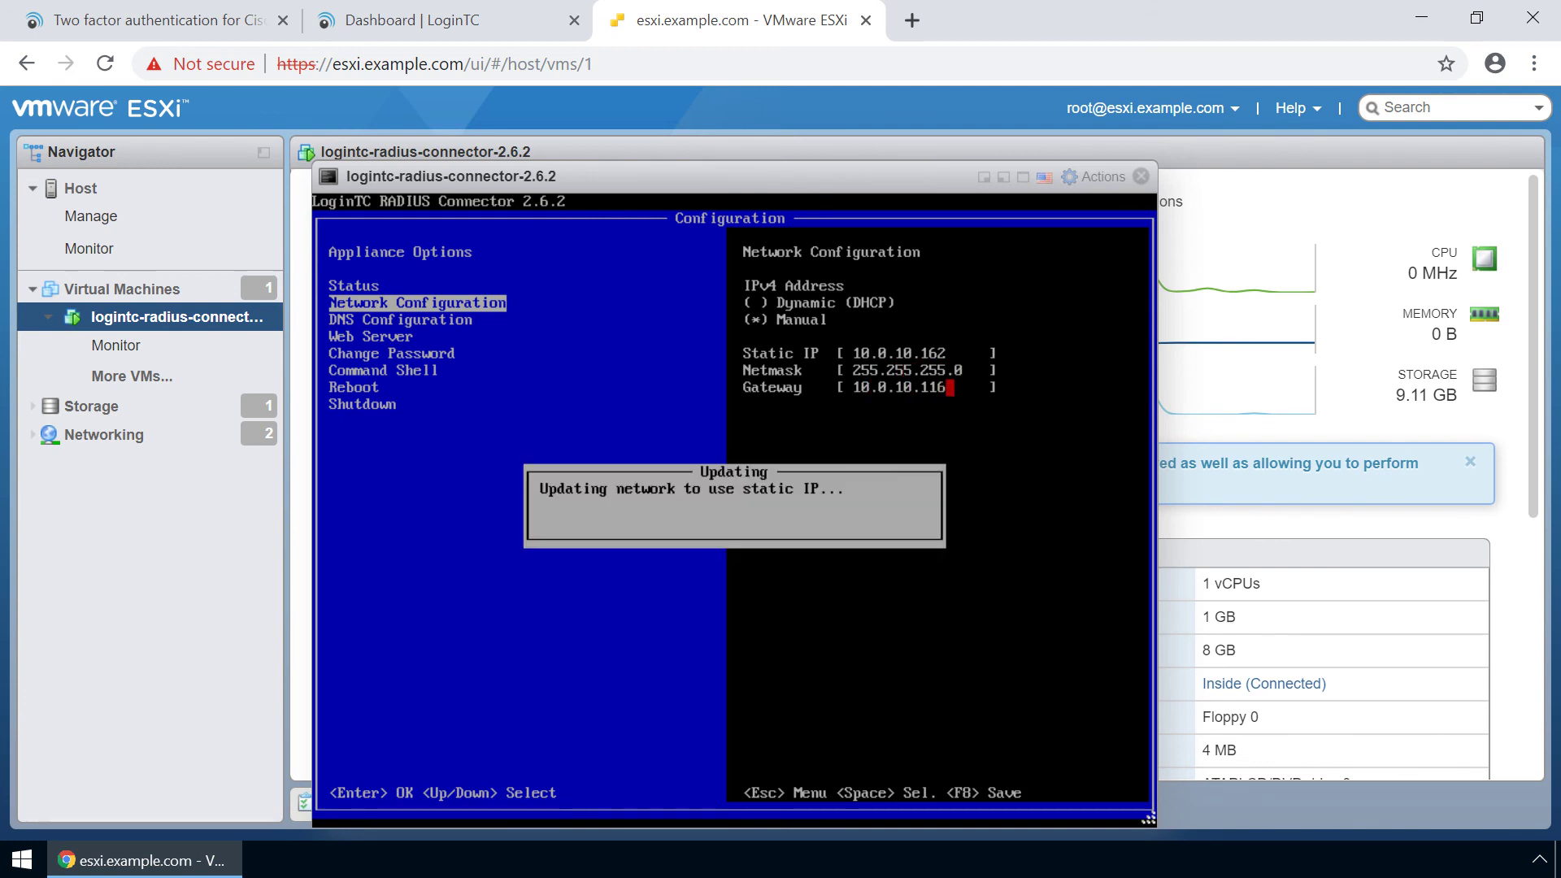
{"action": "key", "text": "Return"}
{"action": "key", "text": "Escape"}
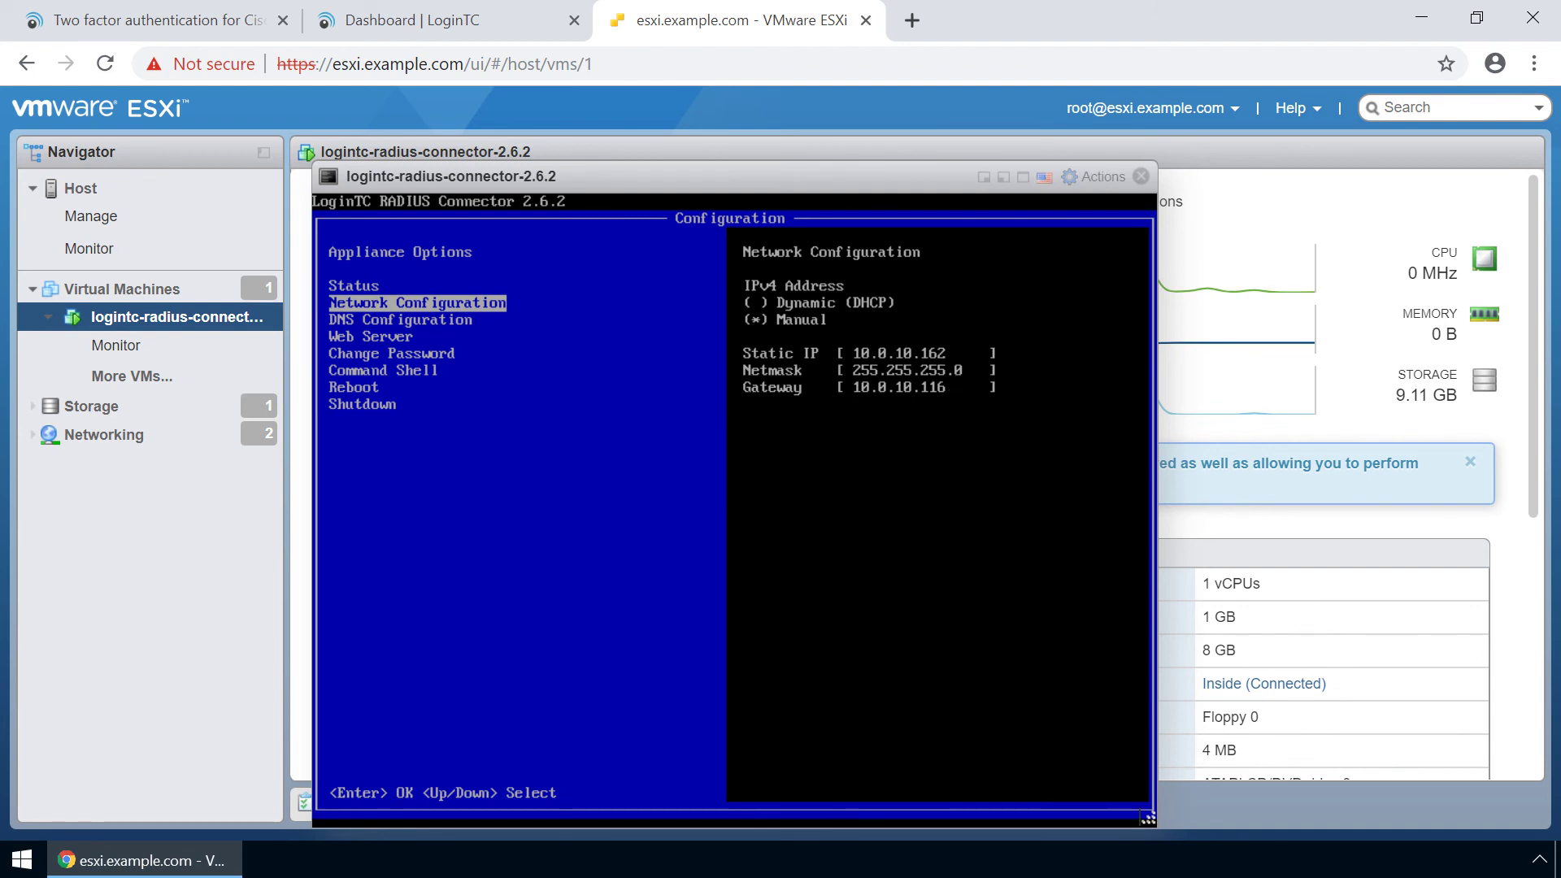
Switch DNS to manual with primary server 8.8.8.8 and save it.
{"action": "key", "text": "Down"}
{"action": "key", "text": "Return"}
{"action": "key", "text": "Down"}
{"action": "key", "text": "space"}
{"action": "key", "text": "Down"}
{"action": "key", "text": "End"}
{"action": "key", "text": "BackSpace"}
{"action": "key", "text": "BackSpace"}
{"action": "key", "text": "BackSpace"}
{"action": "key", "text": "BackSpace"}
{"action": "key", "text": "BackSpace"}
{"action": "key", "text": "BackSpace"}
{"action": "key", "text": "BackSpace"}
{"action": "key", "text": "BackSpace"}
{"action": "key", "text": "BackSpace"}
{"action": "type", "text": "8.8.8.8"}
{"action": "key", "text": "F8"}
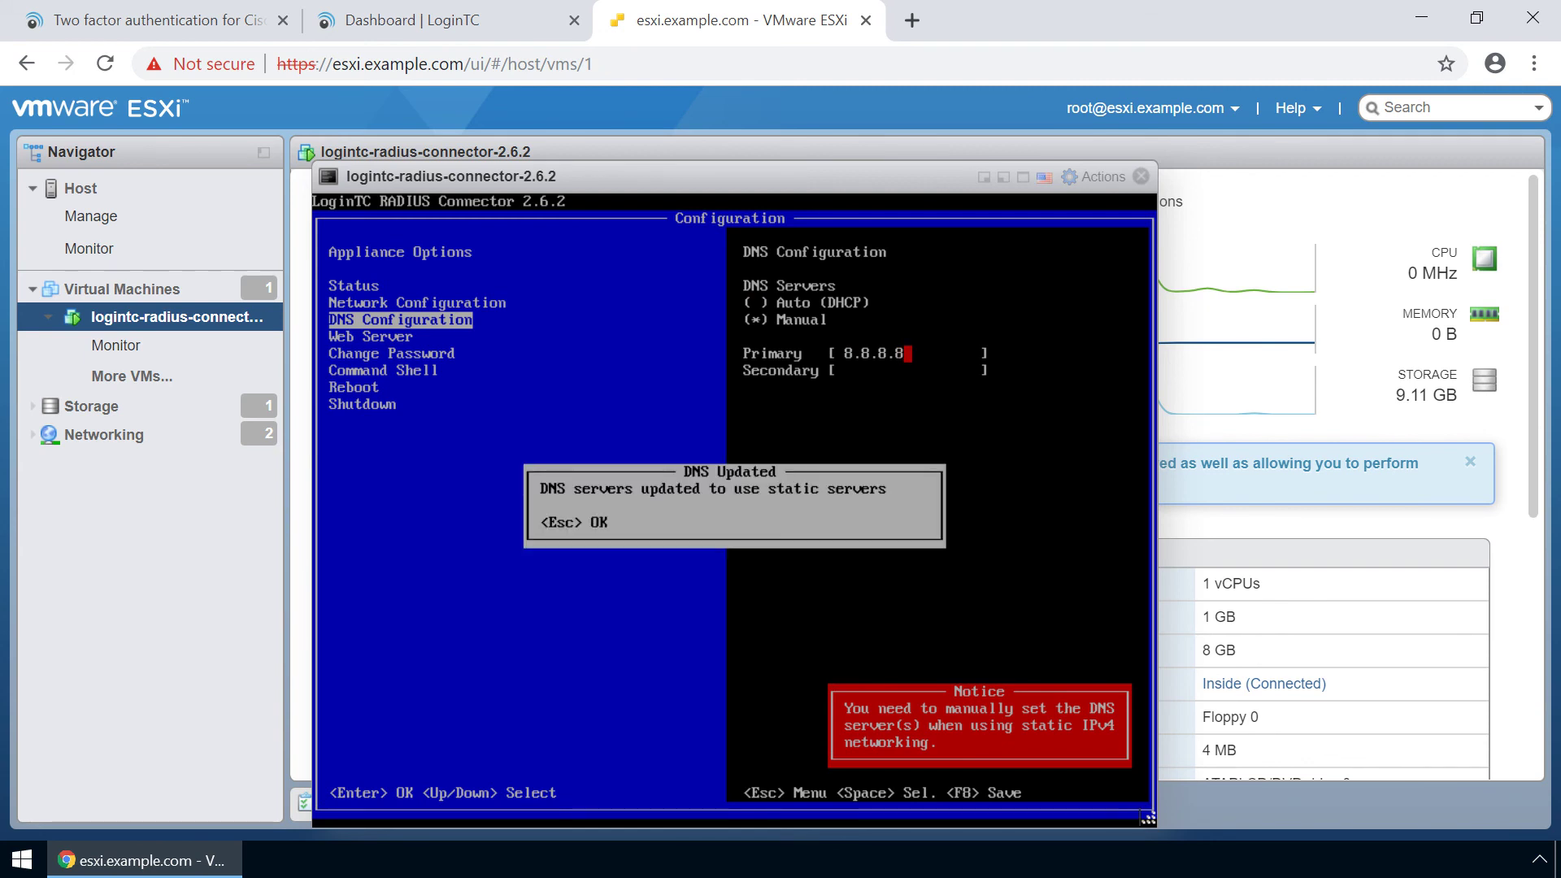
{"action": "key", "text": "Escape"}
Start the connector's web server and dismiss the confirmation.
{"action": "key", "text": "Escape"}
{"action": "key", "text": "Down"}
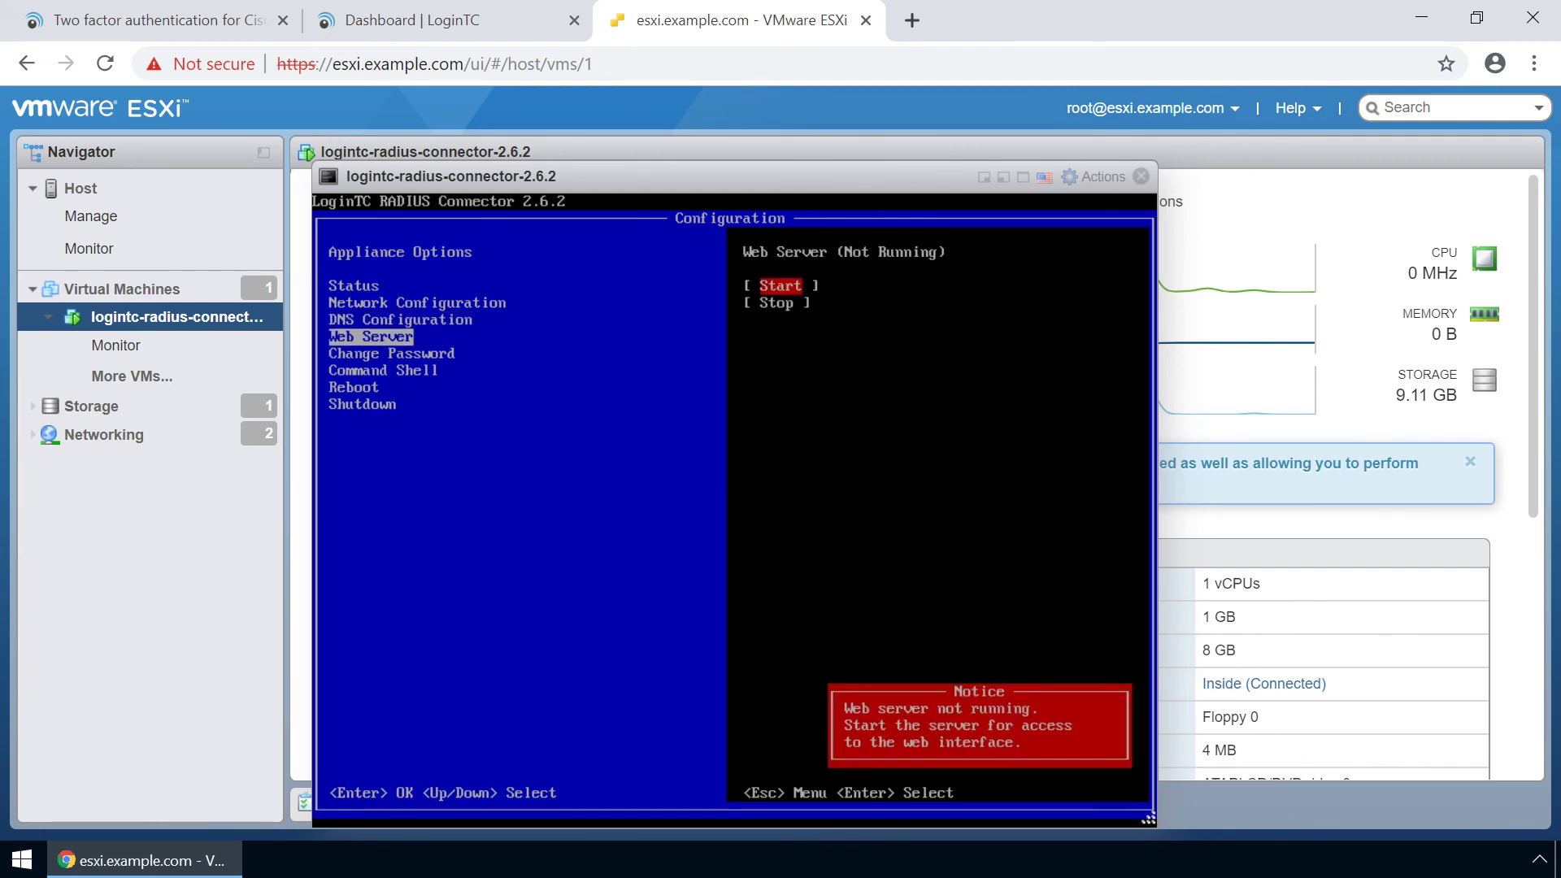
{"action": "key", "text": "Return"}
{"action": "key", "text": "Escape"}
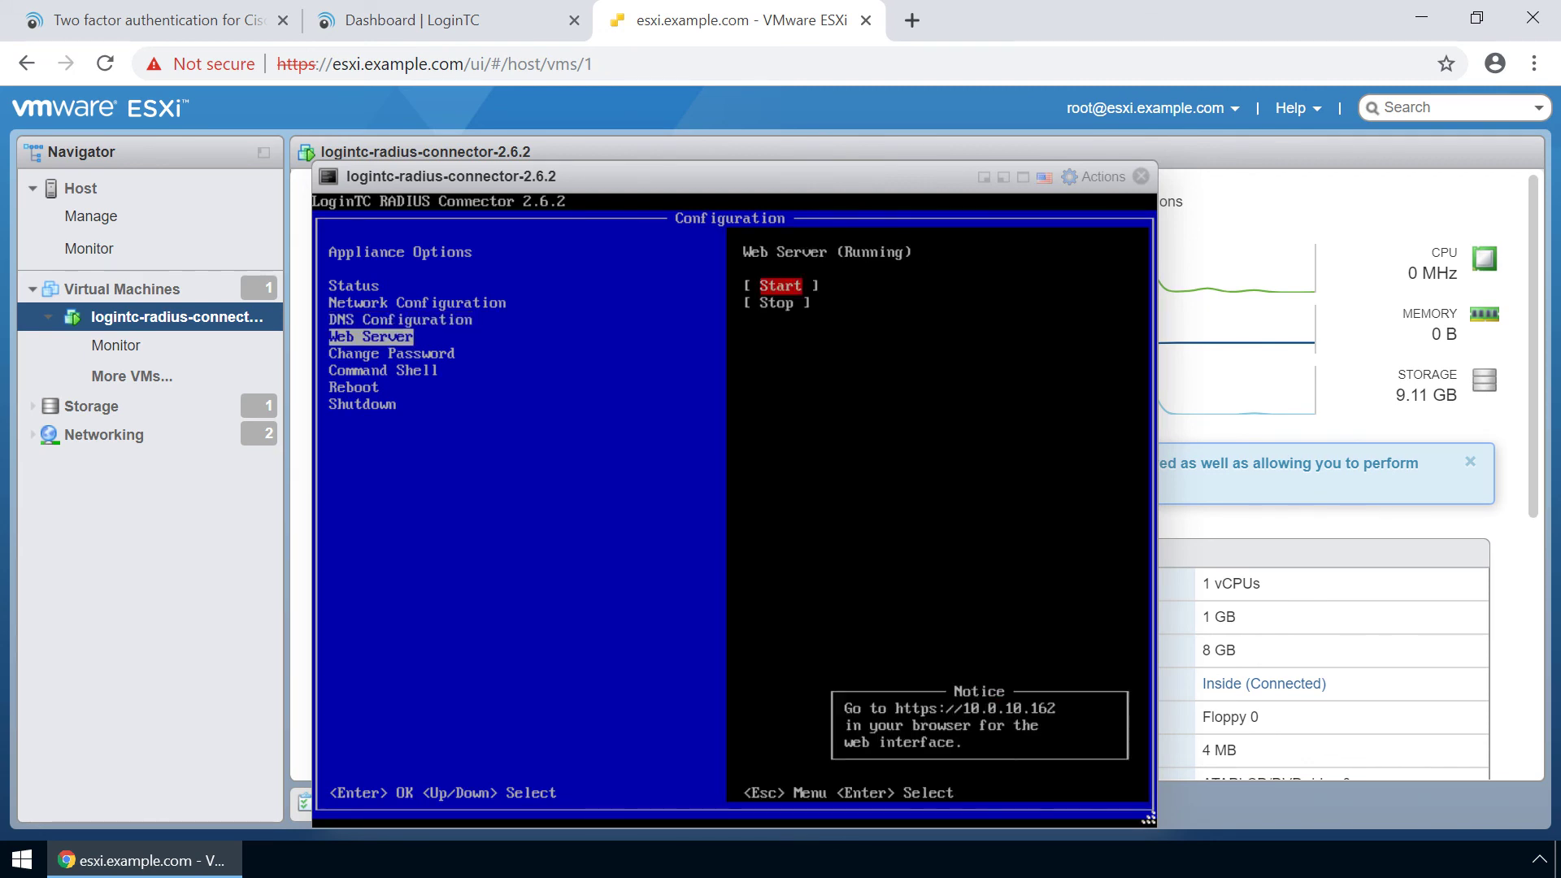
{"action": "key", "text": "Escape"}
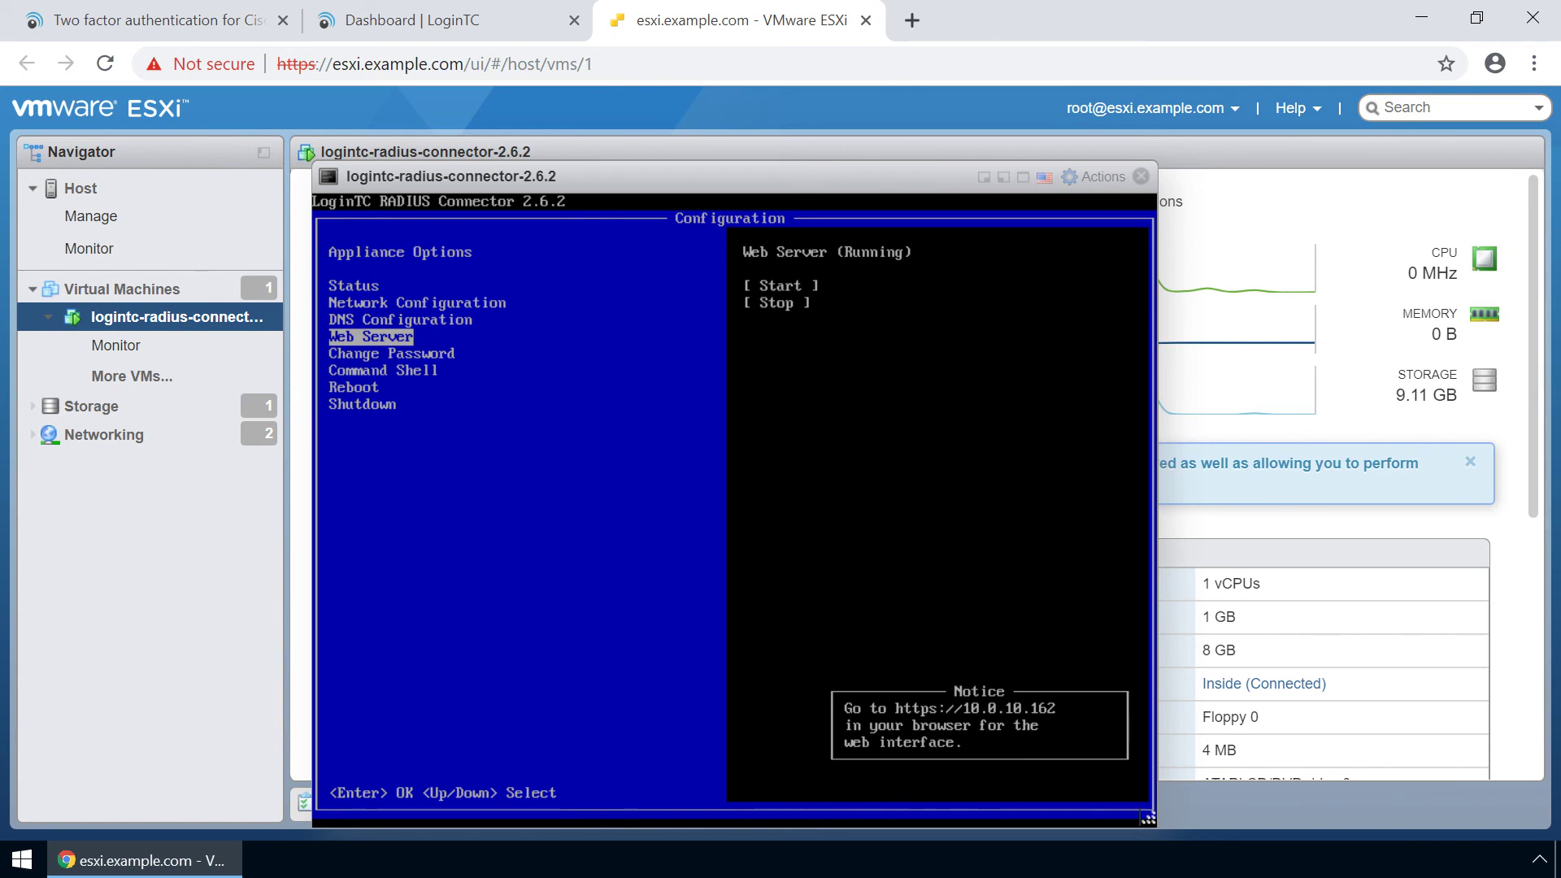
Browse to 10.0.10.162 in a new tab, log in, and start the first configuration.
{"action": "left_click", "coordinate": [912, 20]}
{"action": "type", "text": "10.0"}
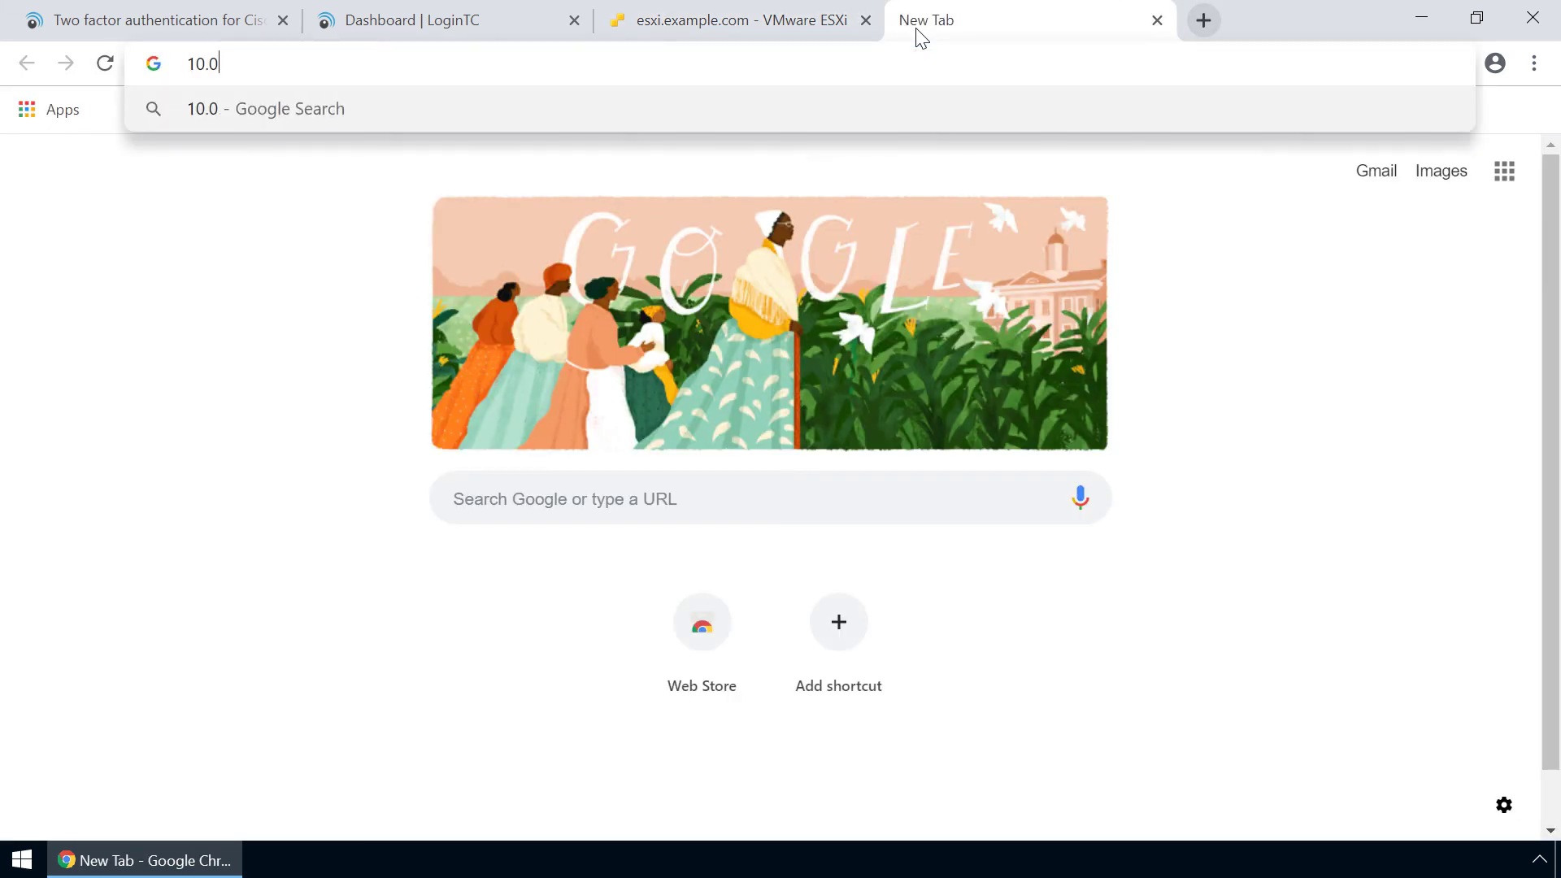
{"action": "type", "text": ".10"}
{"action": "key", "text": "Return"}
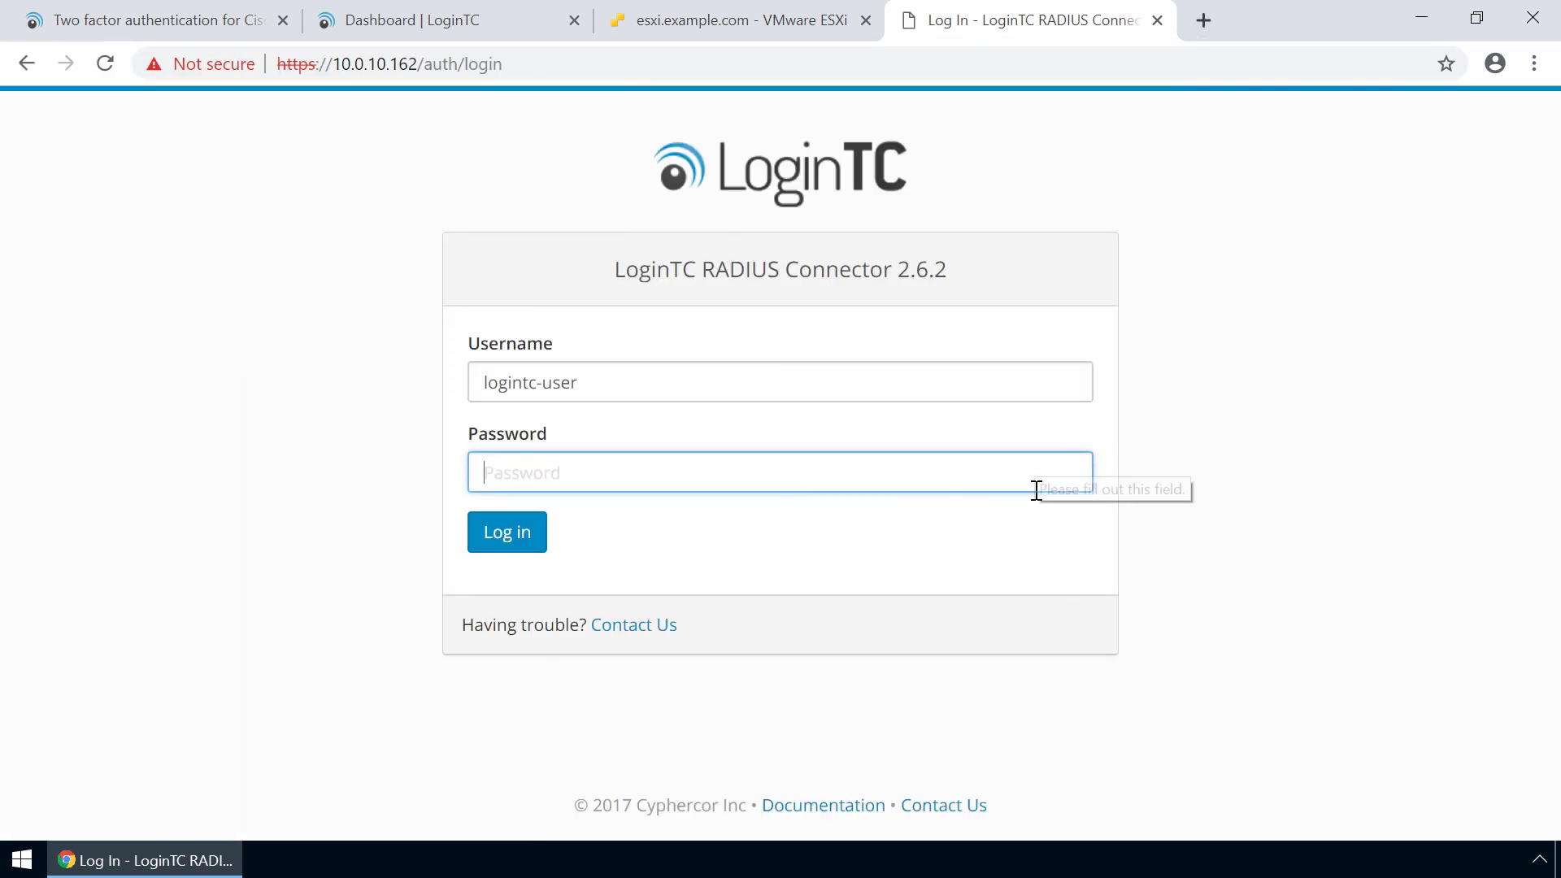
{"action": "type", "text": "••••••••••"}
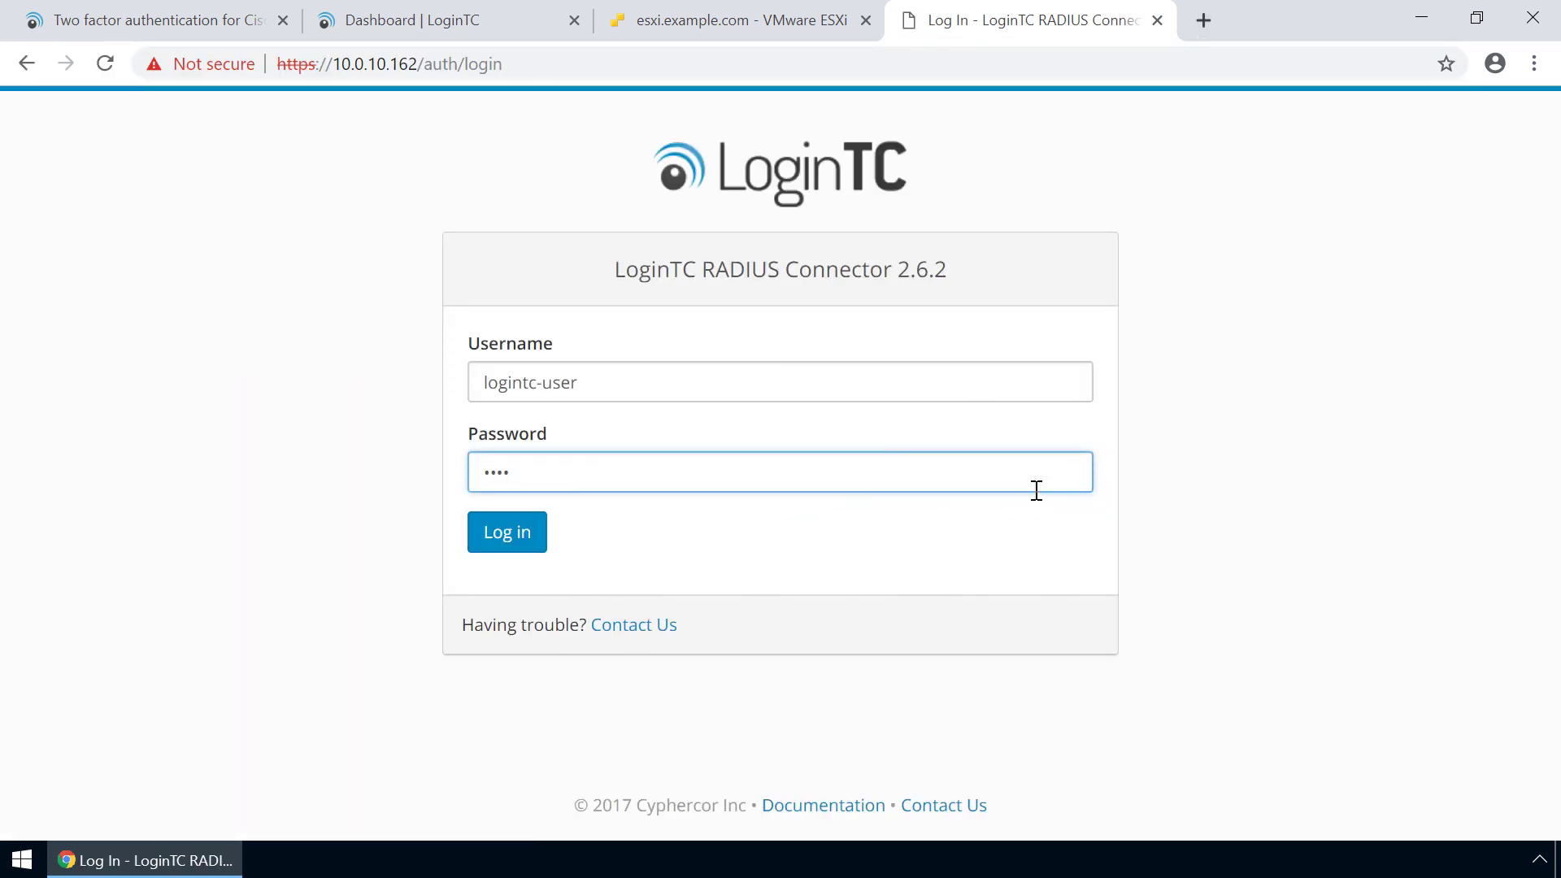
{"action": "left_click", "coordinate": [519, 538]}
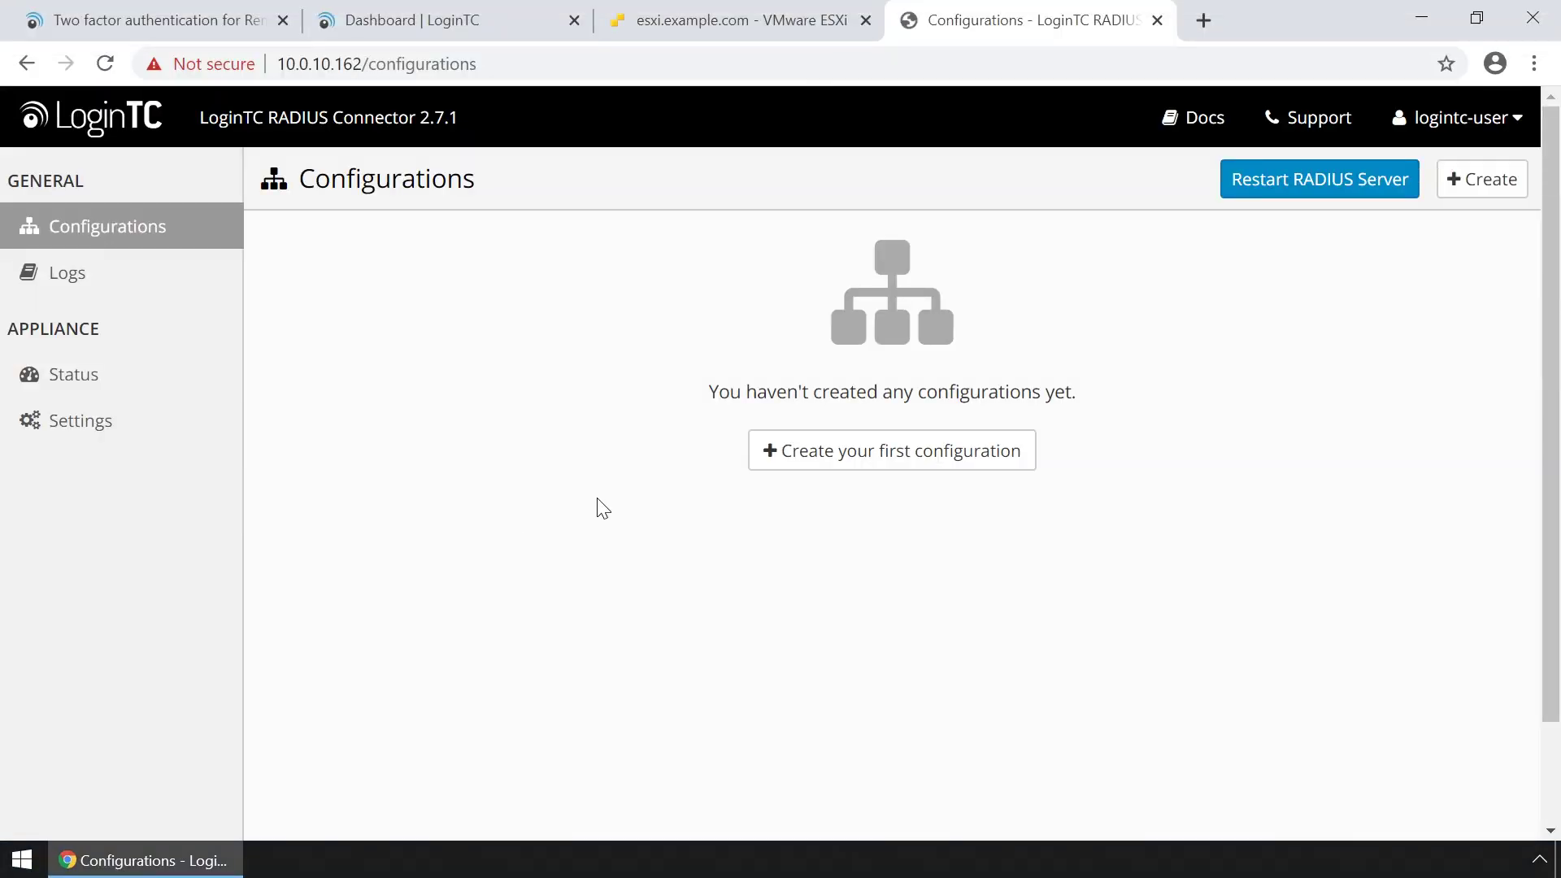
{"action": "left_click", "coordinate": [874, 452]}
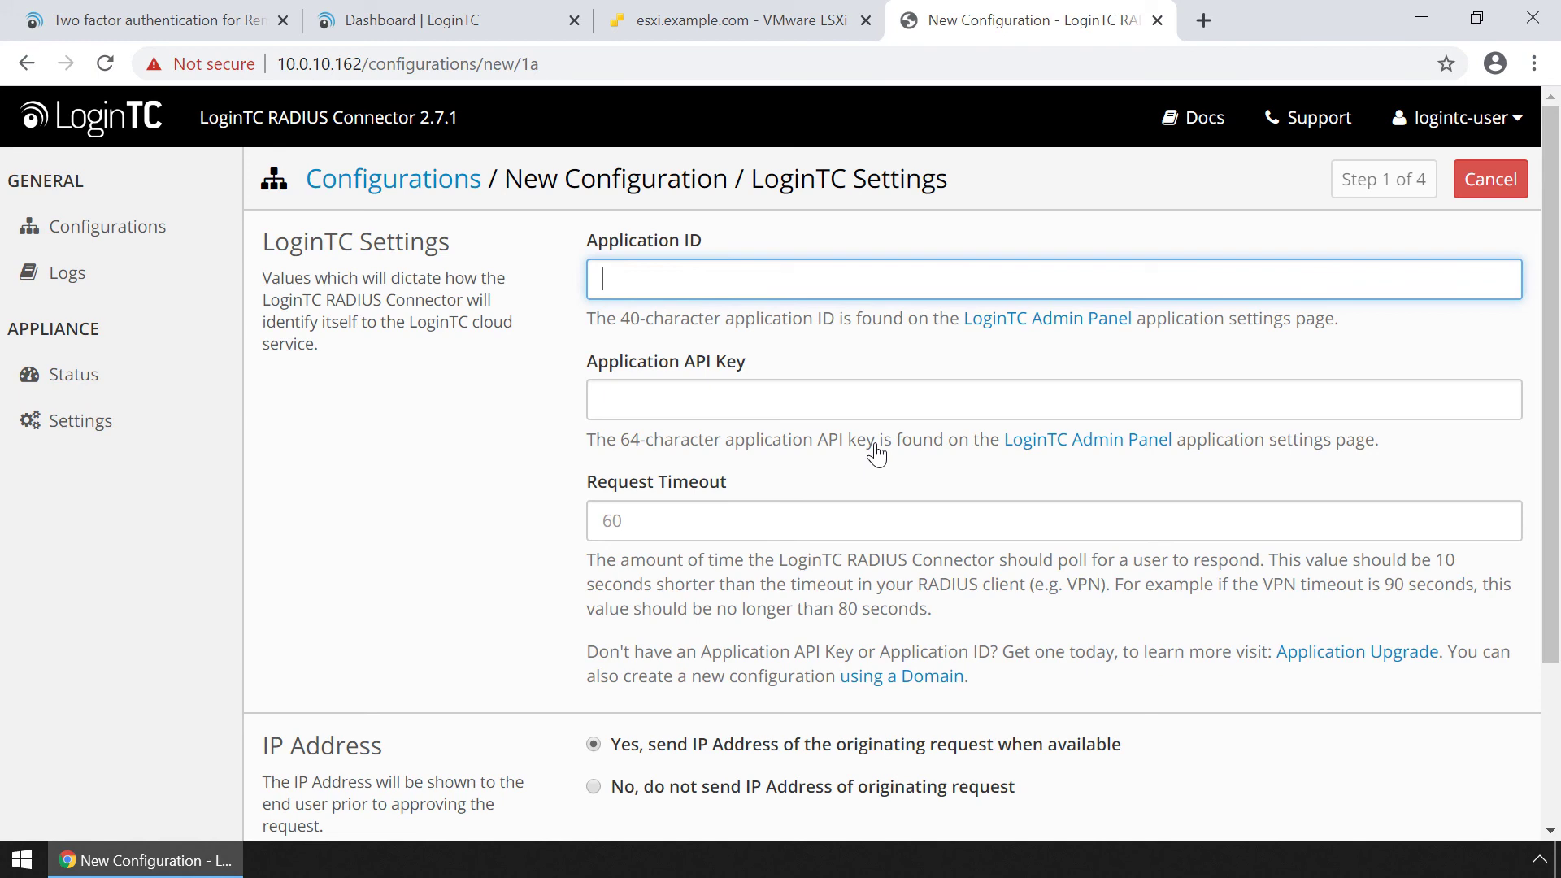
Create a Microsoft Remote Desktop Gateway application in LoginTC Admin Panel.
{"action": "left_click", "coordinate": [479, 30]}
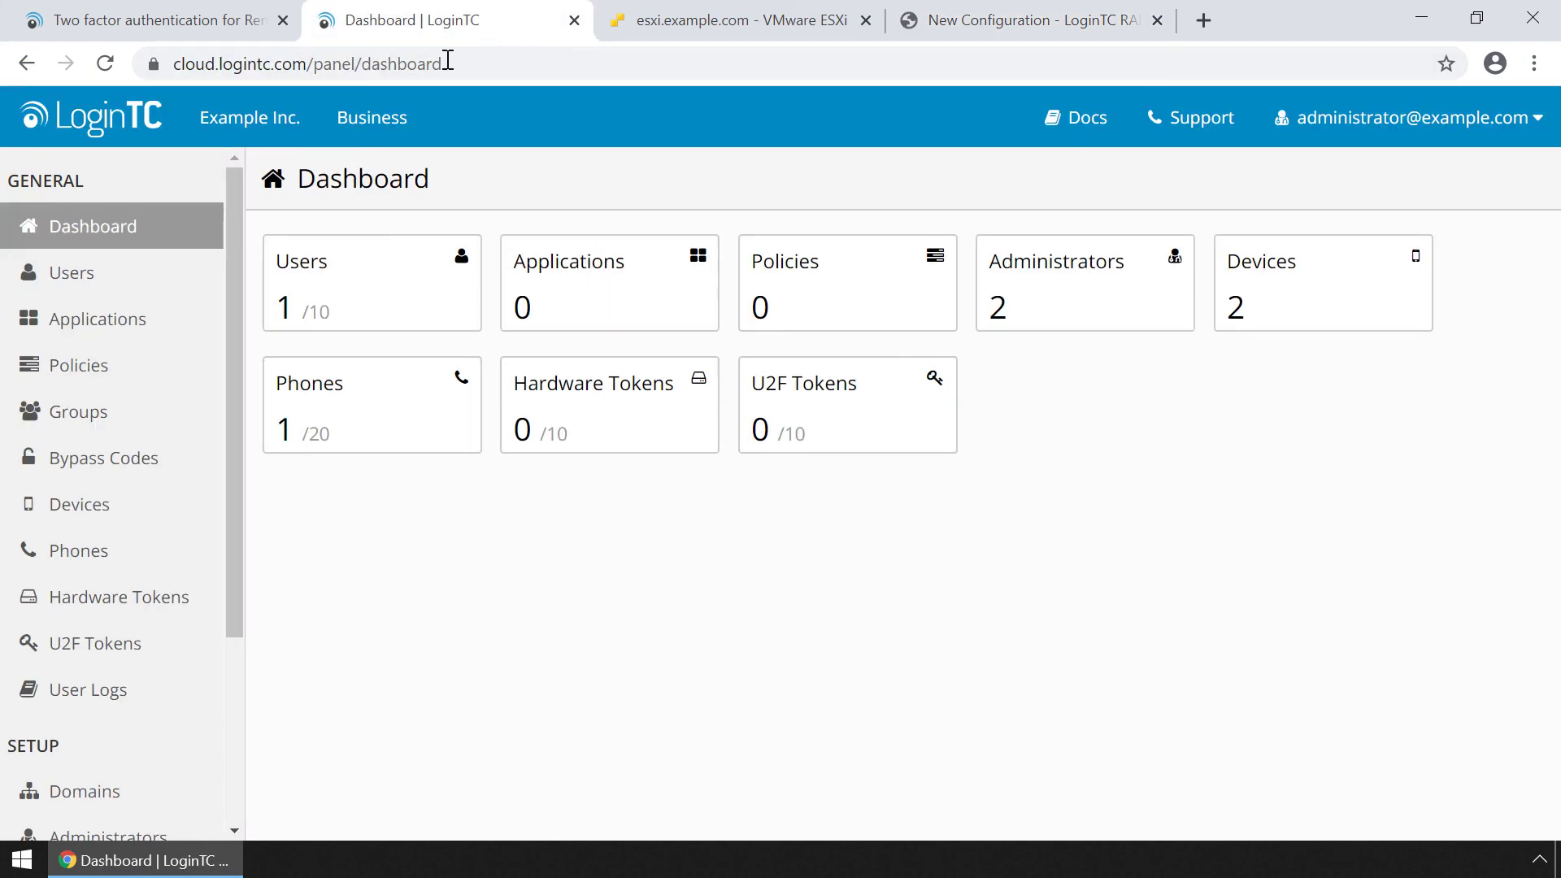
{"action": "left_click", "coordinate": [138, 325]}
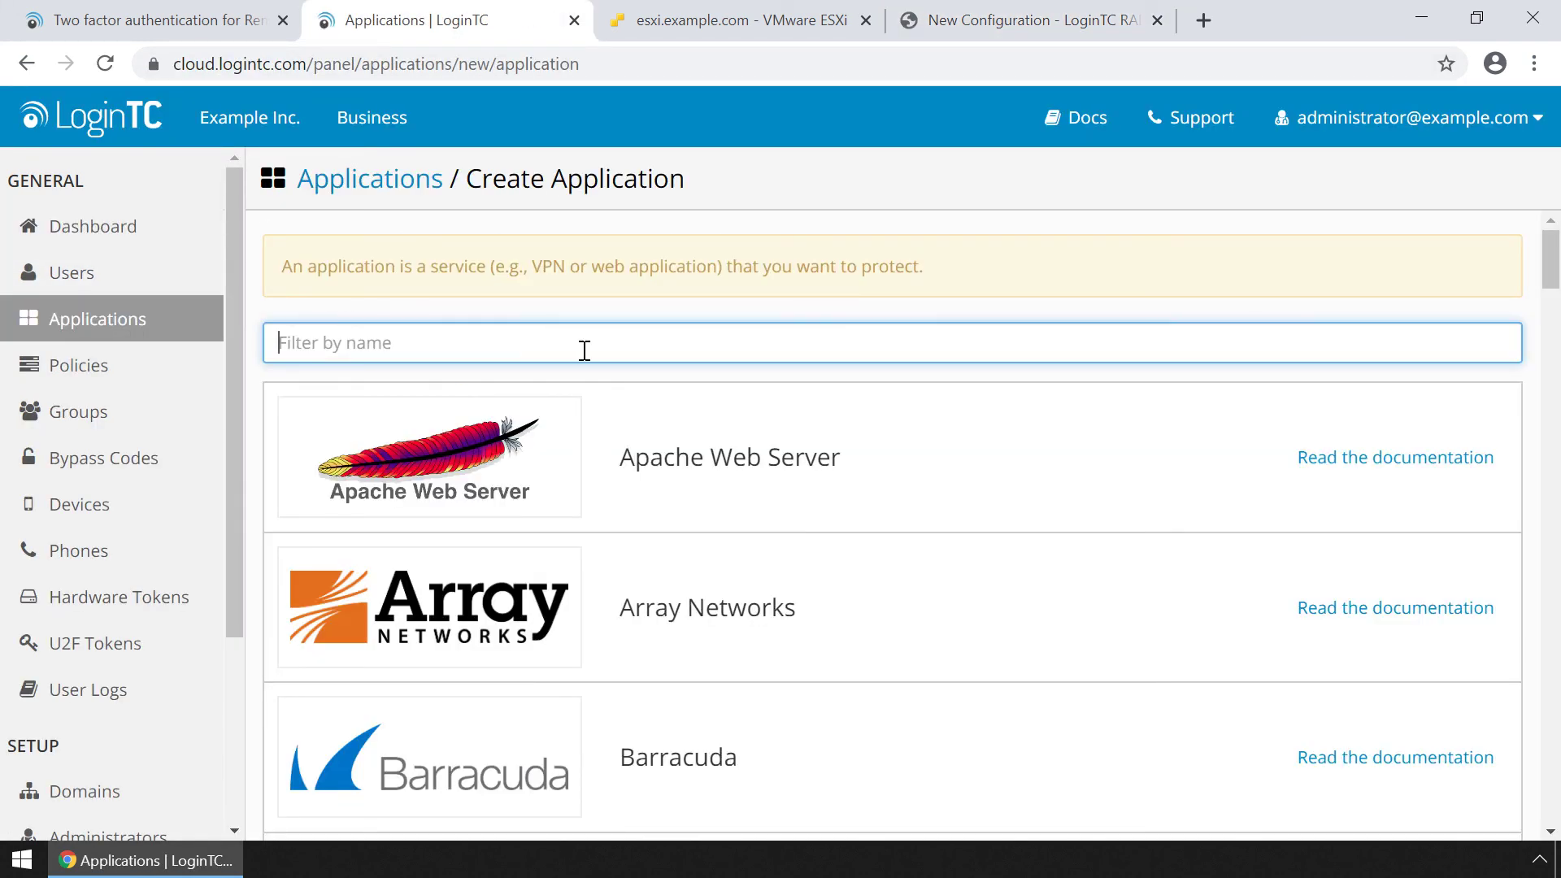
{"action": "type", "text": "micro"}
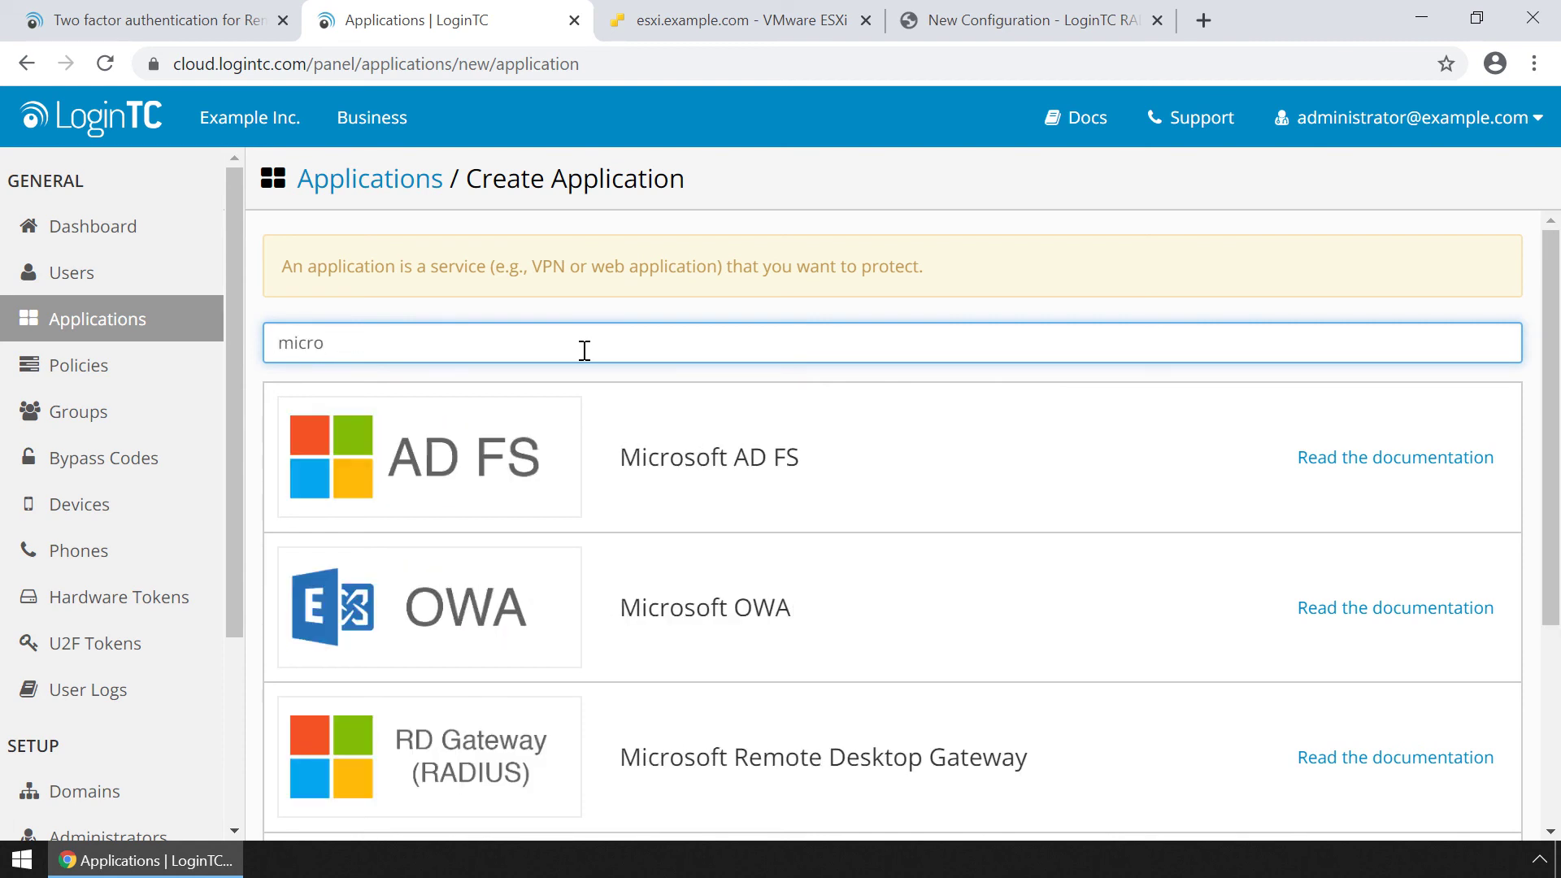
{"action": "left_click", "coordinate": [759, 739]}
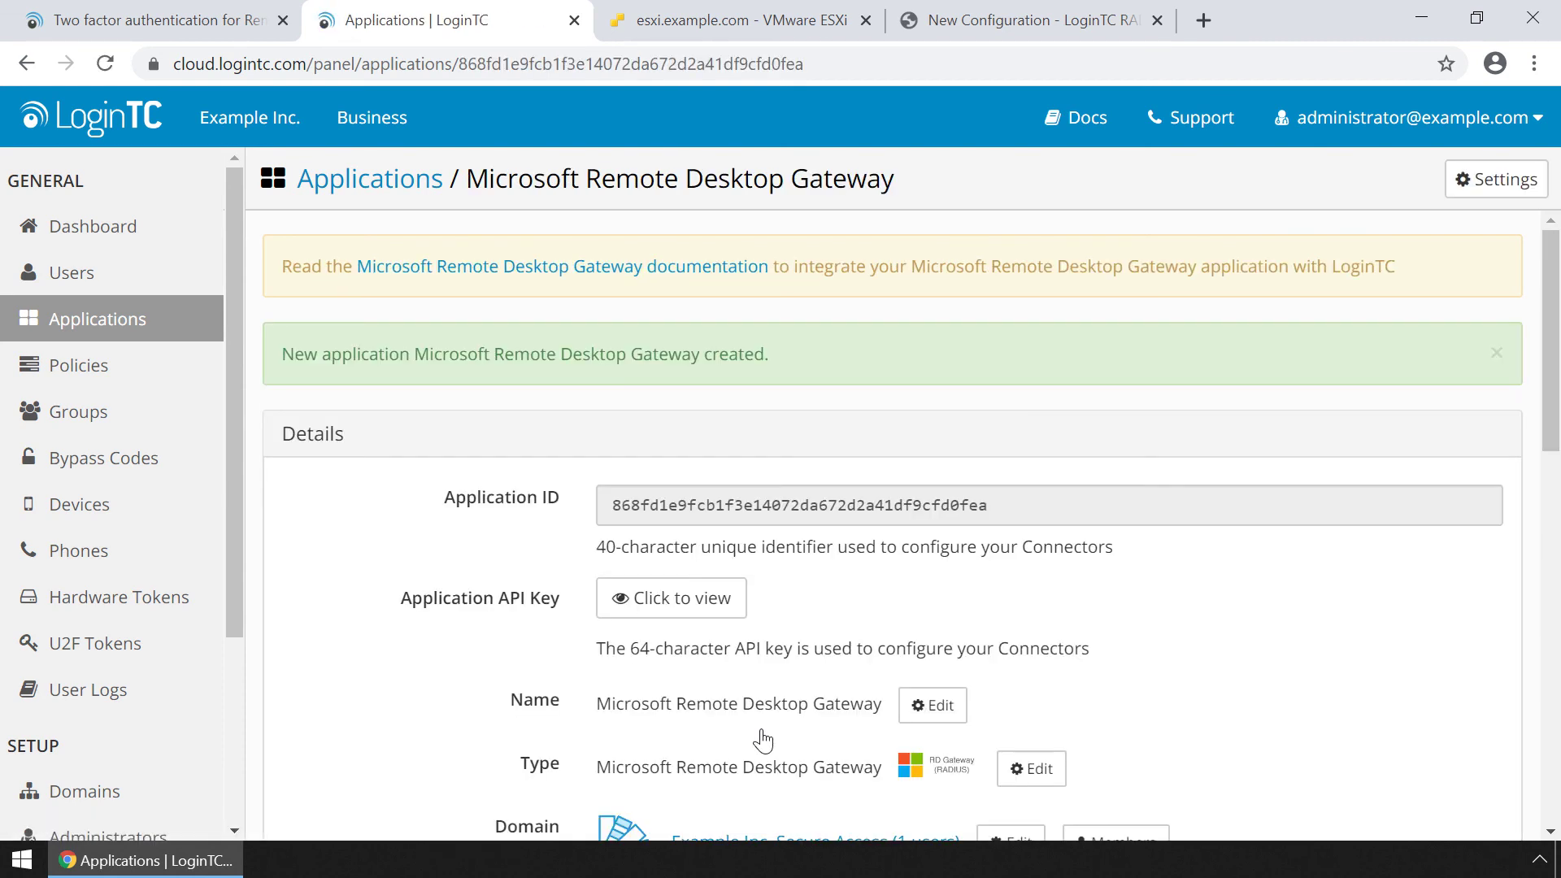
Copy the new Application ID into the connector configuration's Application ID field.
{"action": "left_click_drag", "start_coordinate": [989, 508], "coordinate": [571, 526]}
{"action": "key", "text": "ctrl+c"}
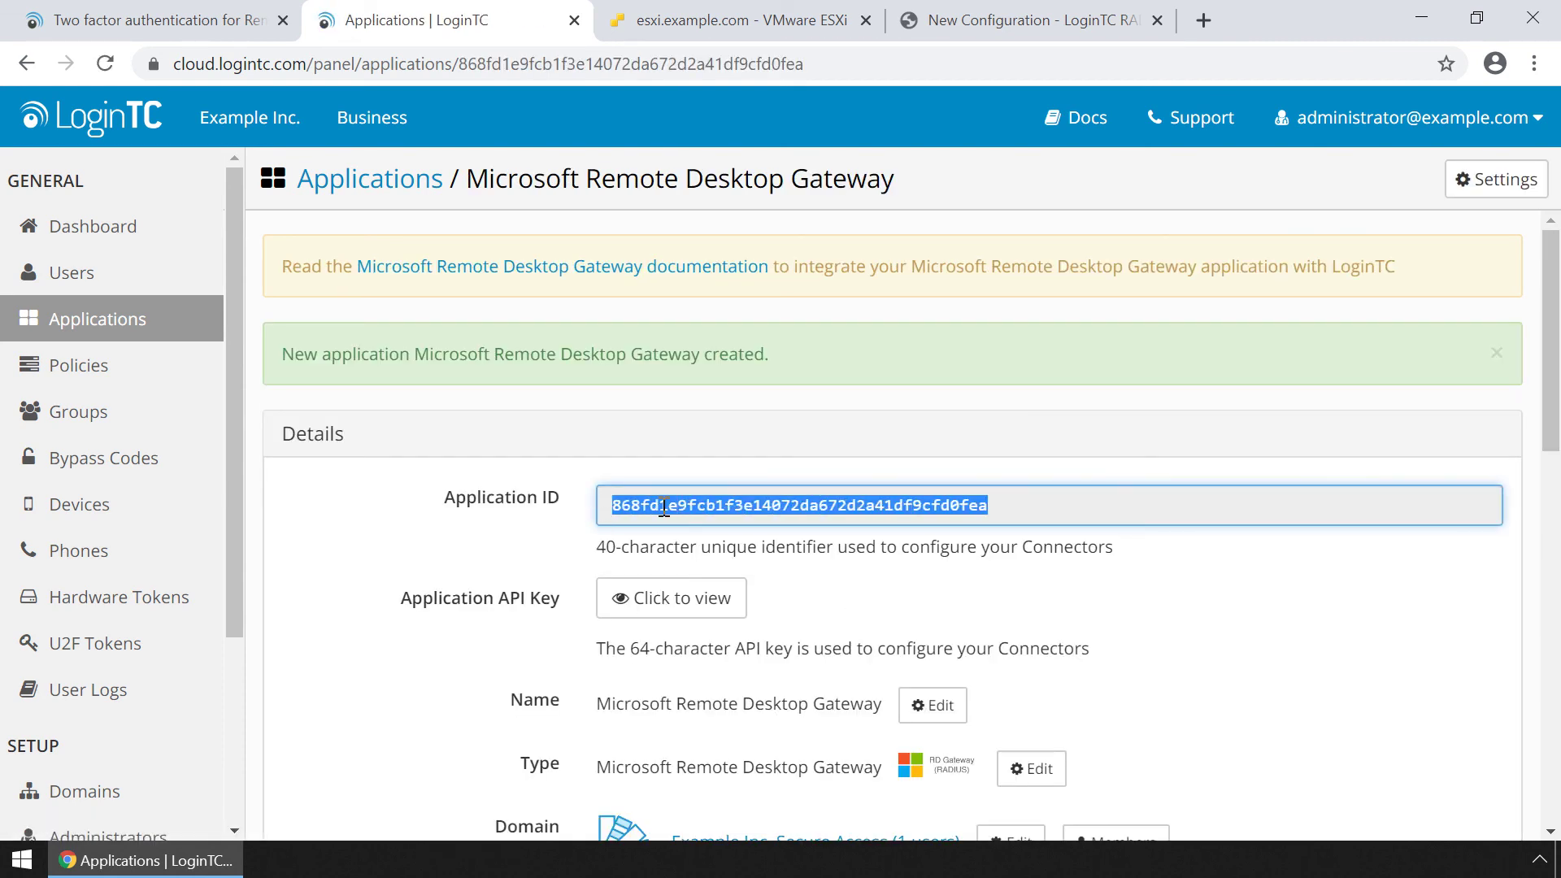
{"action": "left_click", "coordinate": [965, 22]}
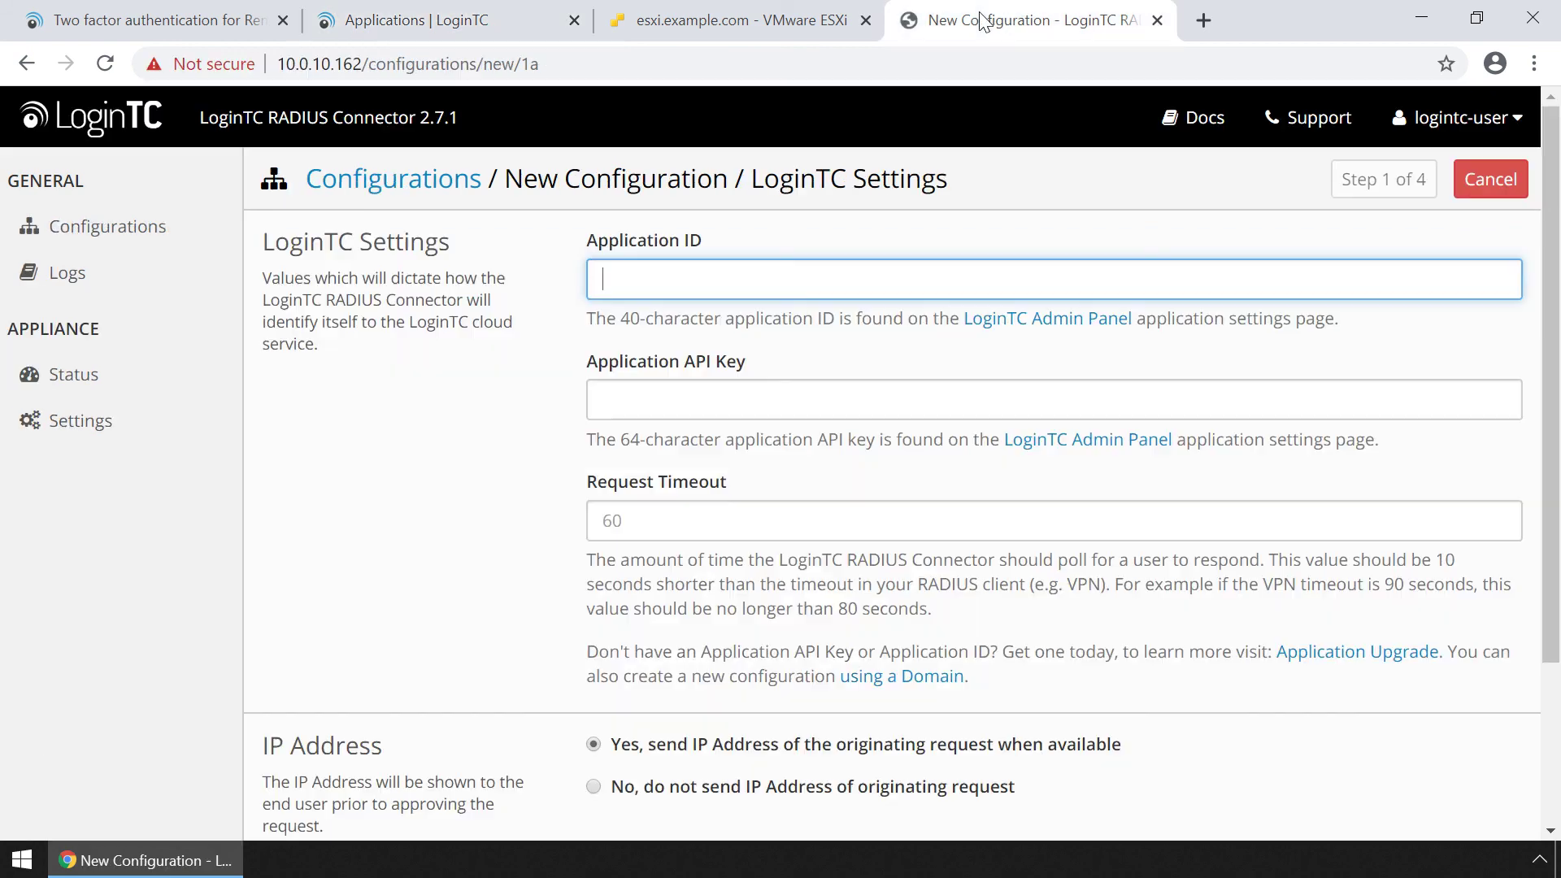
{"action": "right_click", "coordinate": [856, 276]}
{"action": "left_click", "coordinate": [927, 468]}
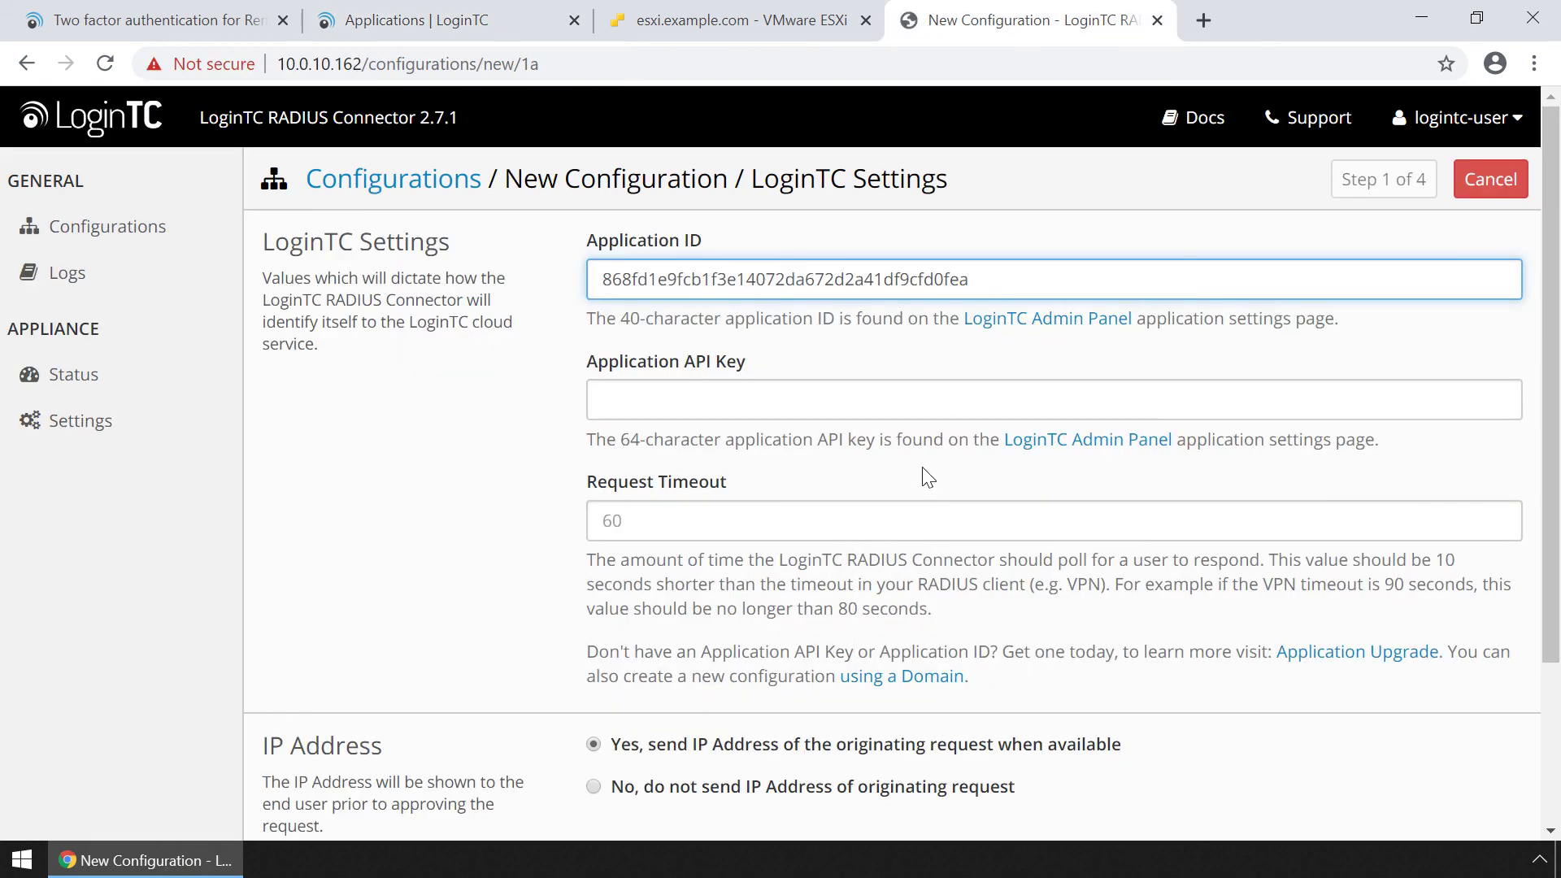
{"action": "left_click", "coordinate": [477, 23]}
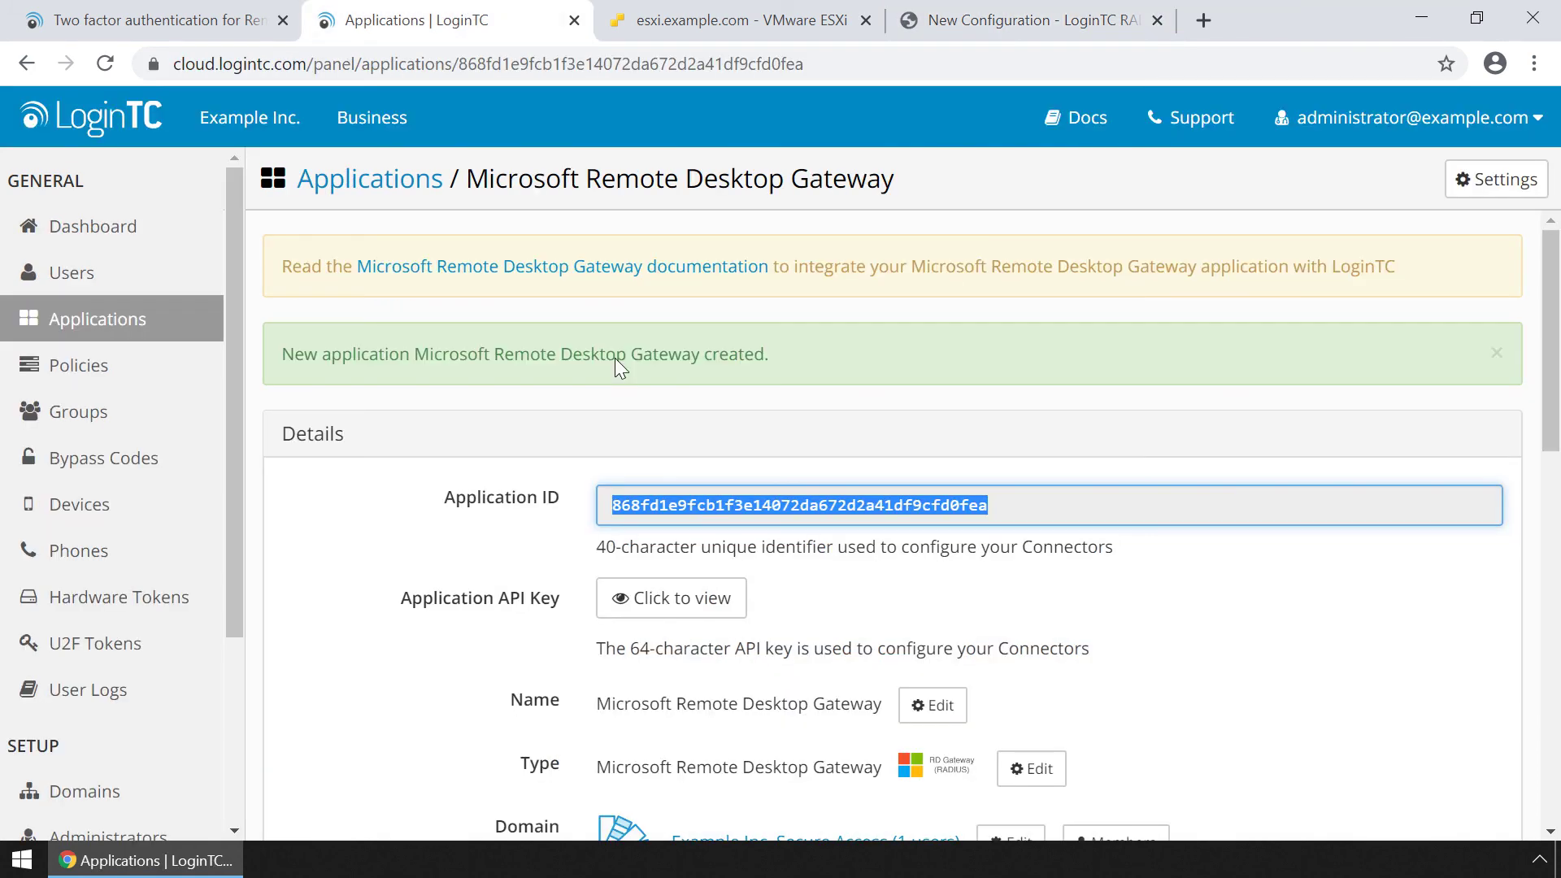
Paste the application's API key into the configuration, test the settings, and continue.
{"action": "left_click", "coordinate": [685, 599]}
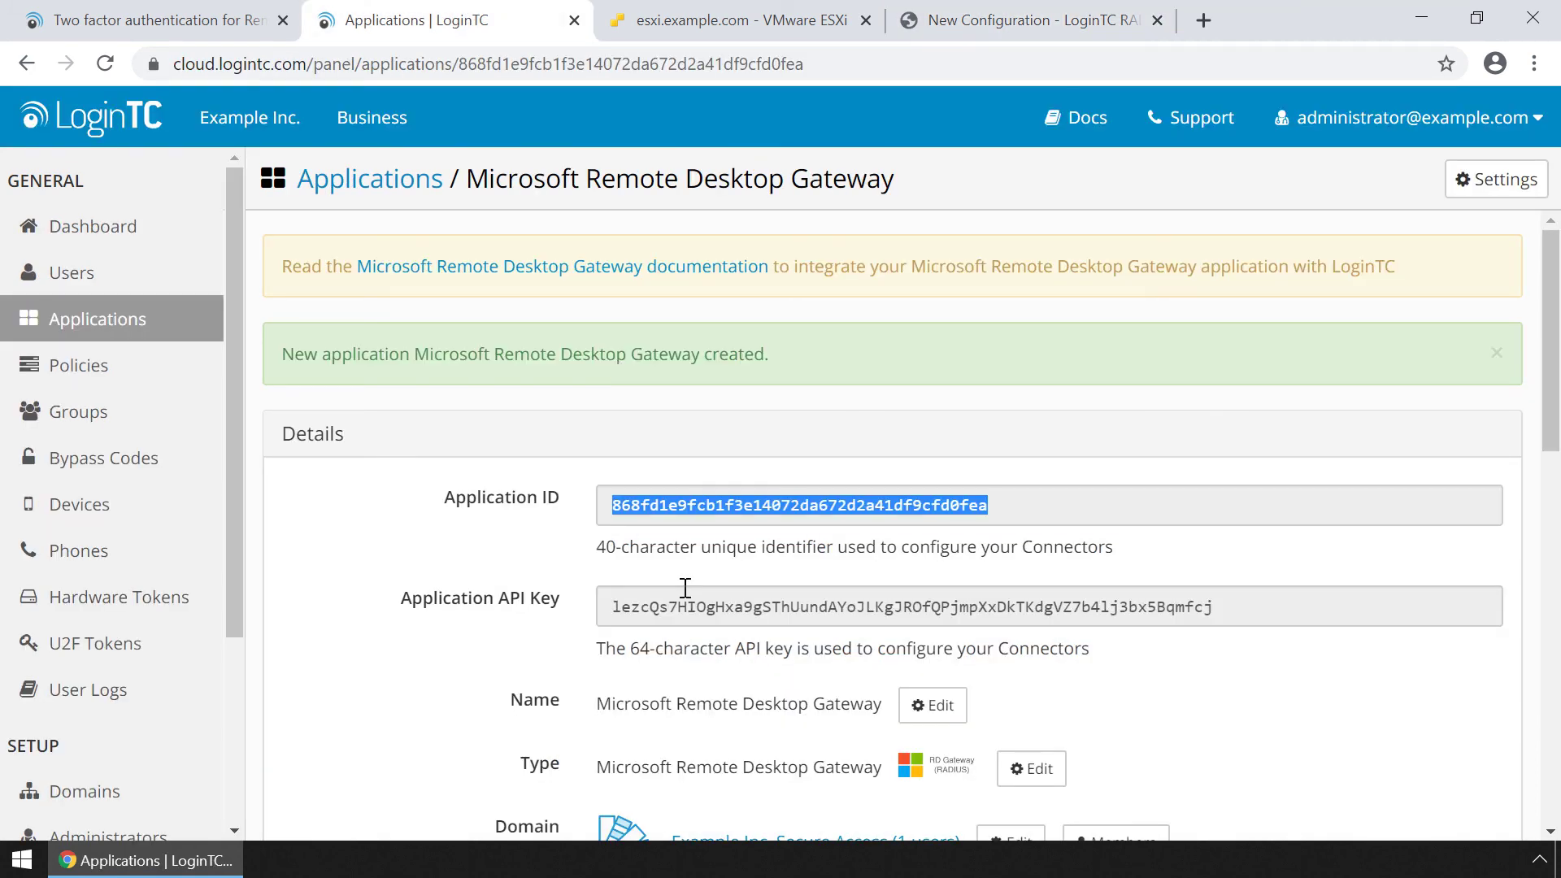
{"action": "left_click", "coordinate": [1032, 604]}
{"action": "left_click_drag", "start_coordinate": [1214, 607], "coordinate": [611, 607]}
{"action": "right_click", "coordinate": [666, 606]}
{"action": "left_click", "coordinate": [706, 627]}
{"action": "left_click", "coordinate": [959, 20]}
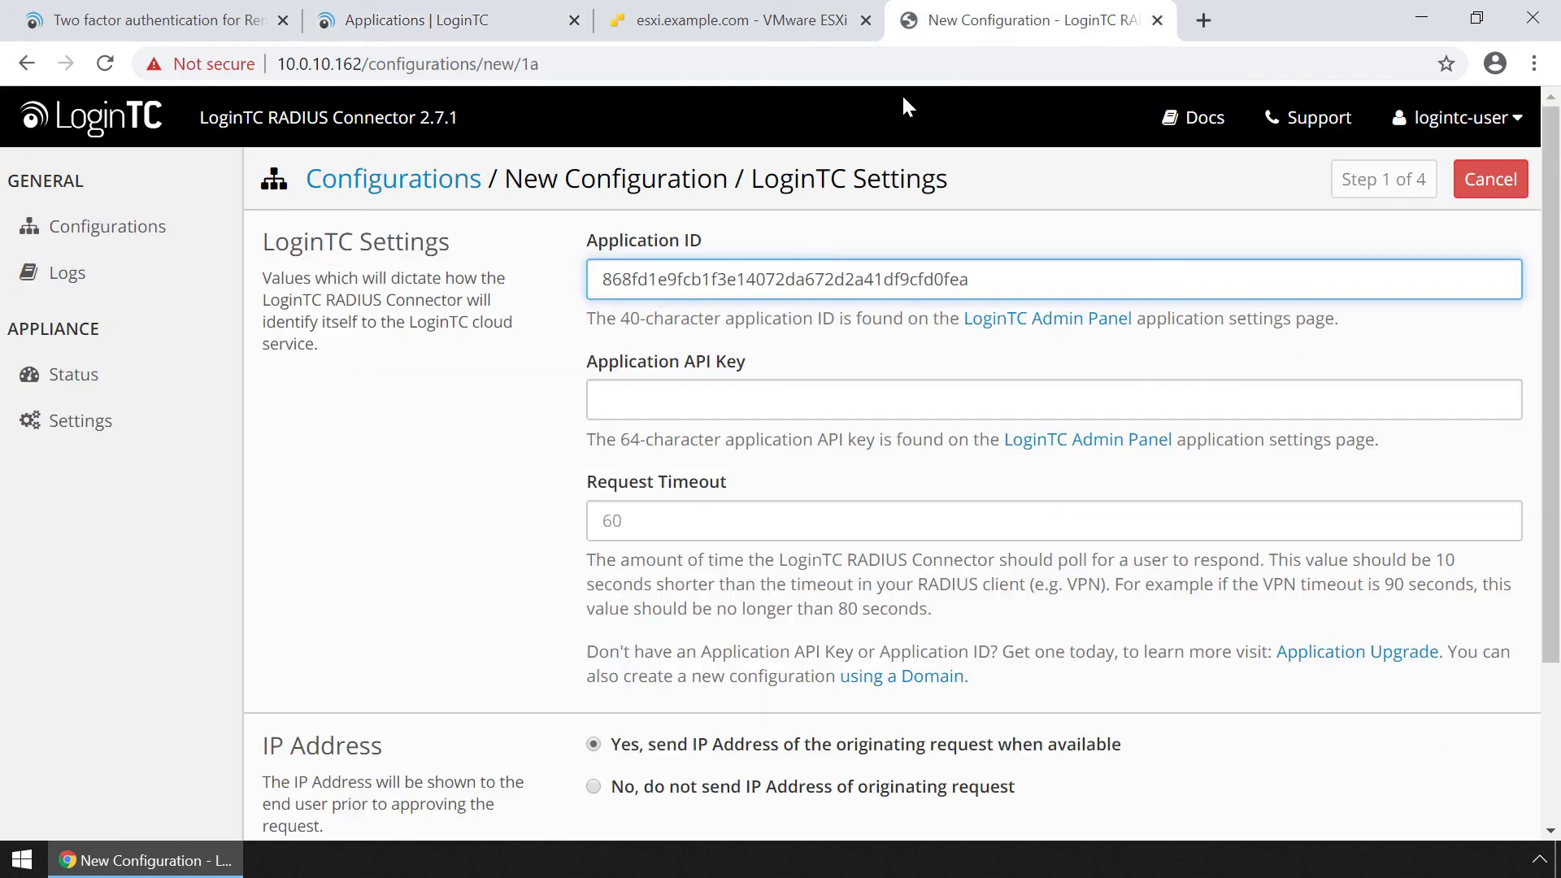
{"action": "right_click", "coordinate": [790, 395]}
{"action": "left_click", "coordinate": [866, 582]}
{"action": "scroll", "coordinate": [760, 626], "scroll_direction": "down", "scroll_amount": 3}
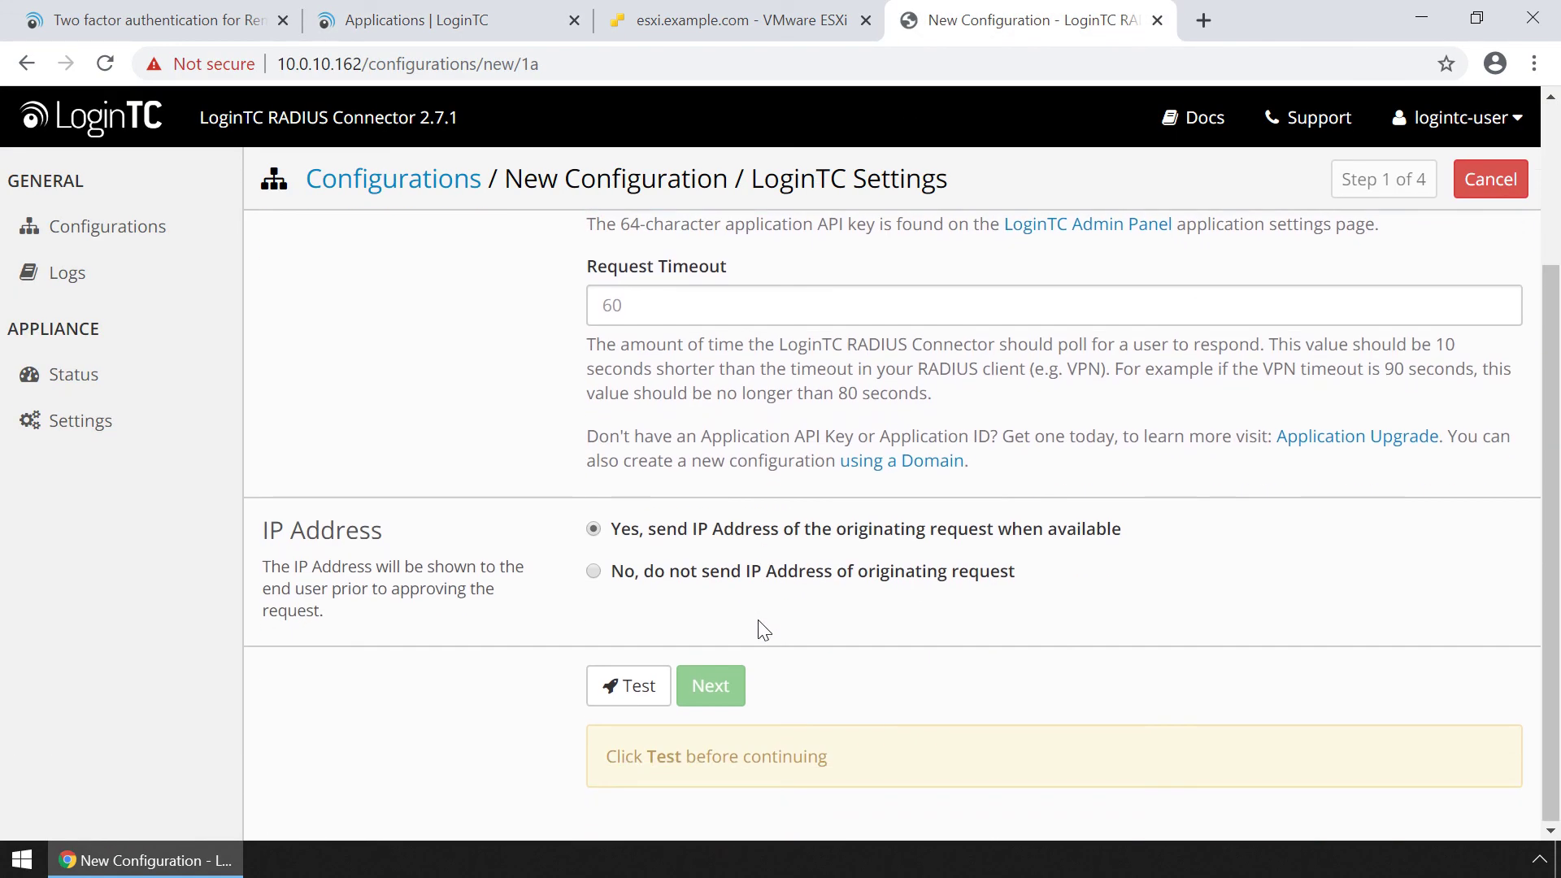
{"action": "left_click", "coordinate": [642, 688]}
{"action": "left_click", "coordinate": [698, 698]}
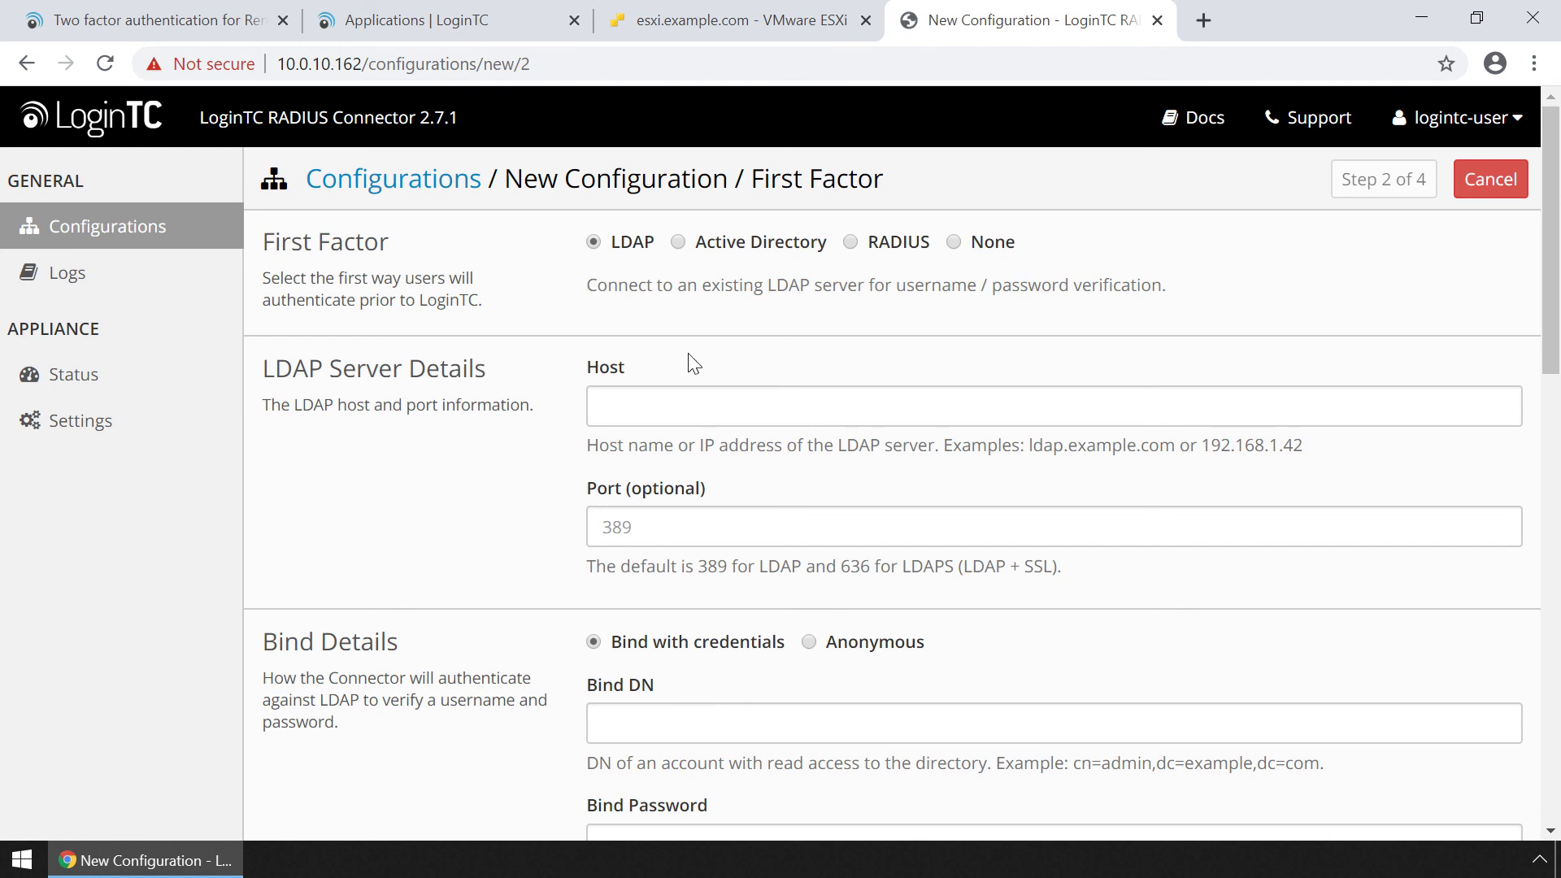
Use LoginTC authentication only, with no first factor, and continue to passthrough.
{"action": "left_click", "coordinate": [678, 243]}
{"action": "left_click", "coordinate": [851, 243]}
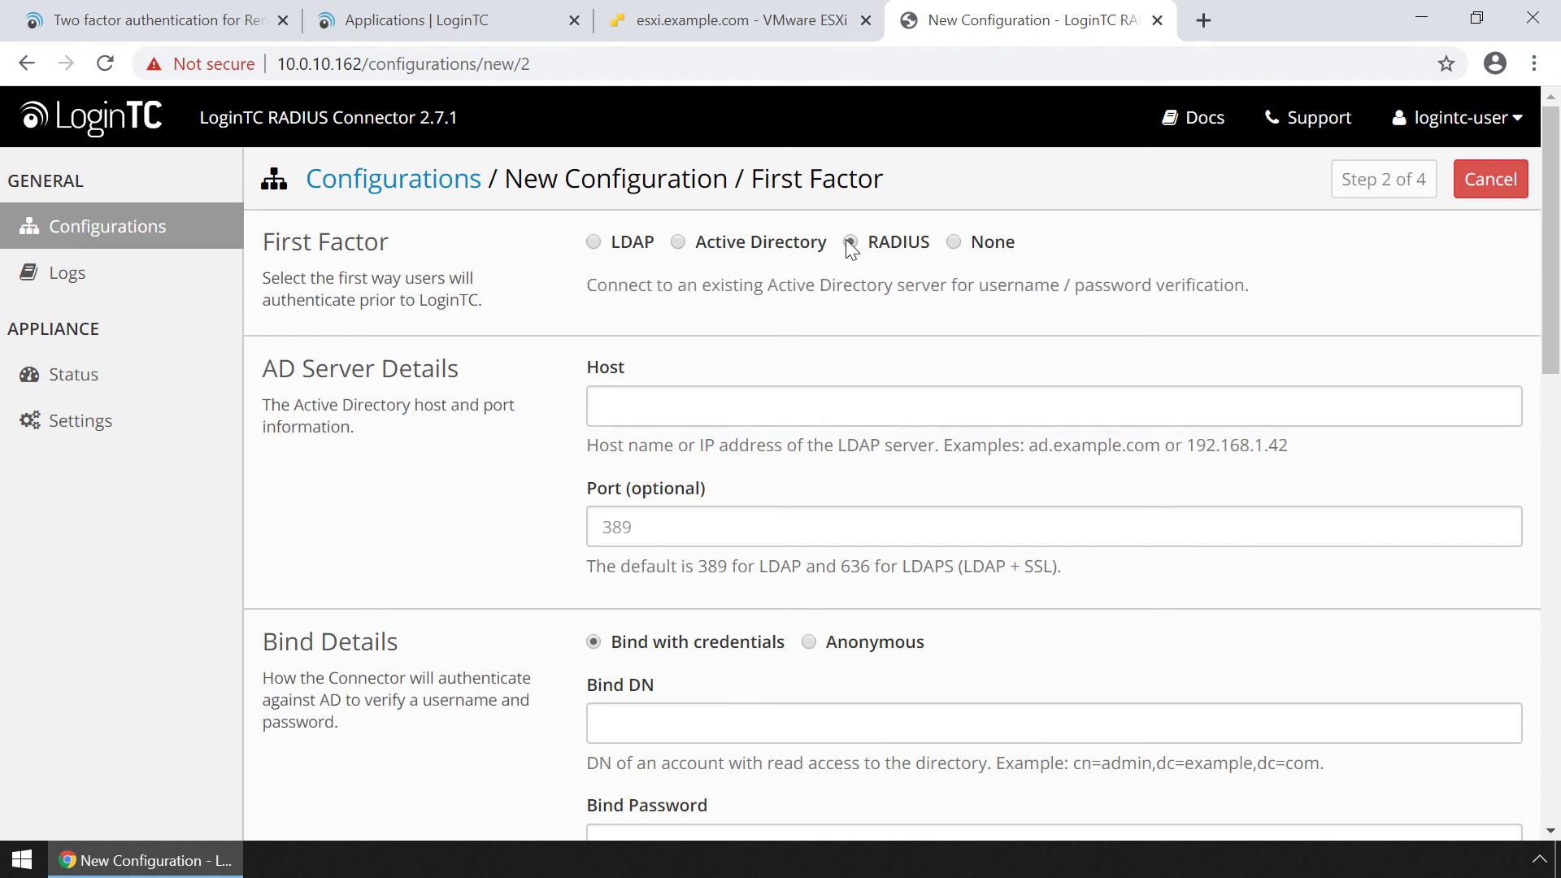
{"action": "left_click", "coordinate": [603, 243]}
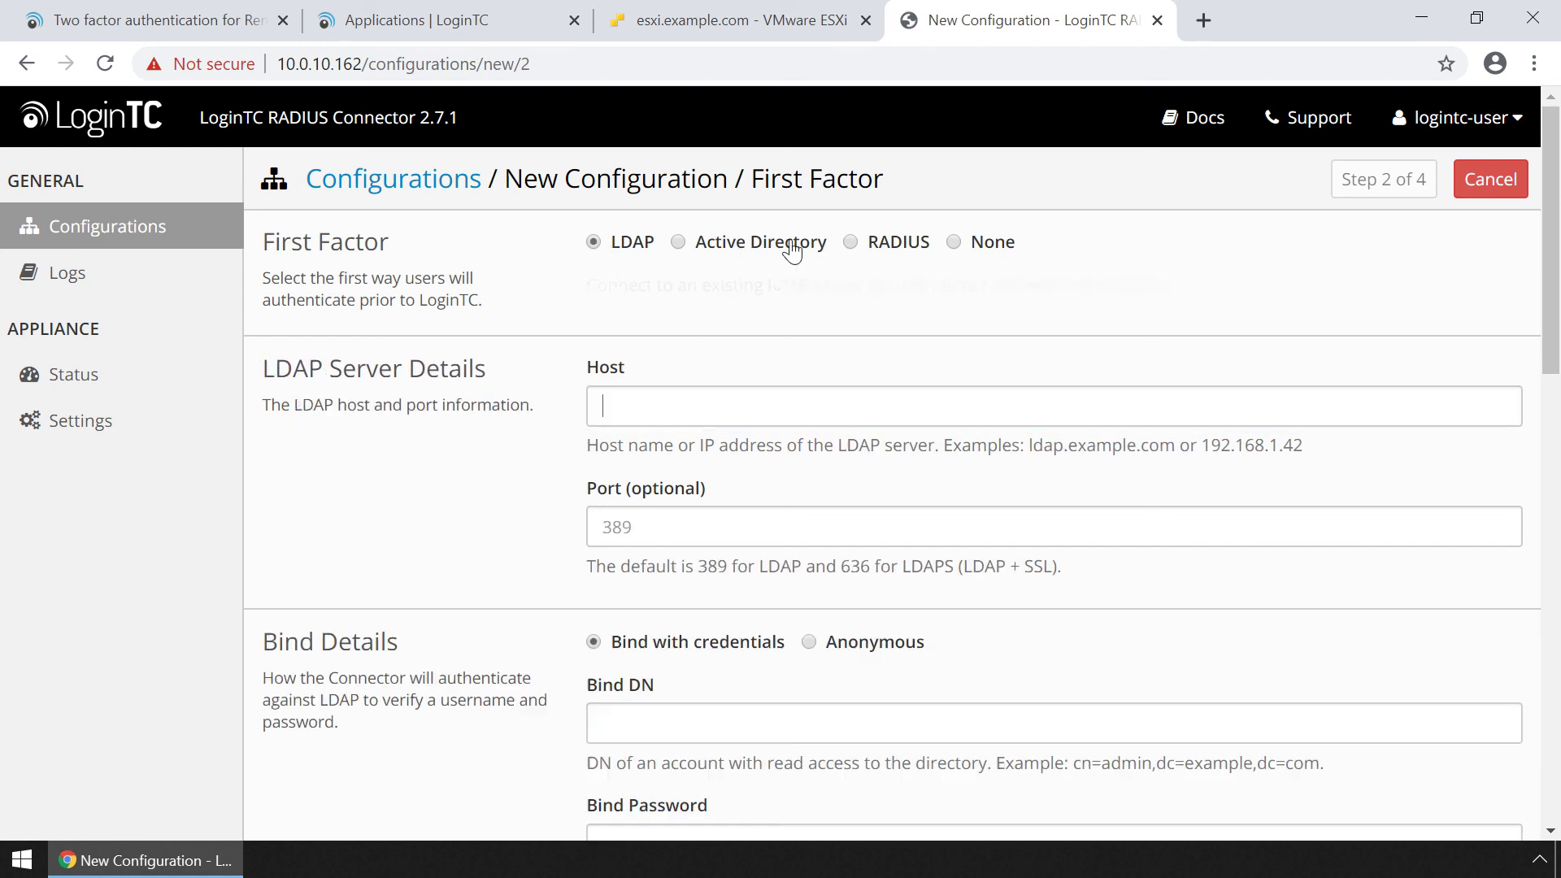
{"action": "left_click", "coordinate": [955, 243]}
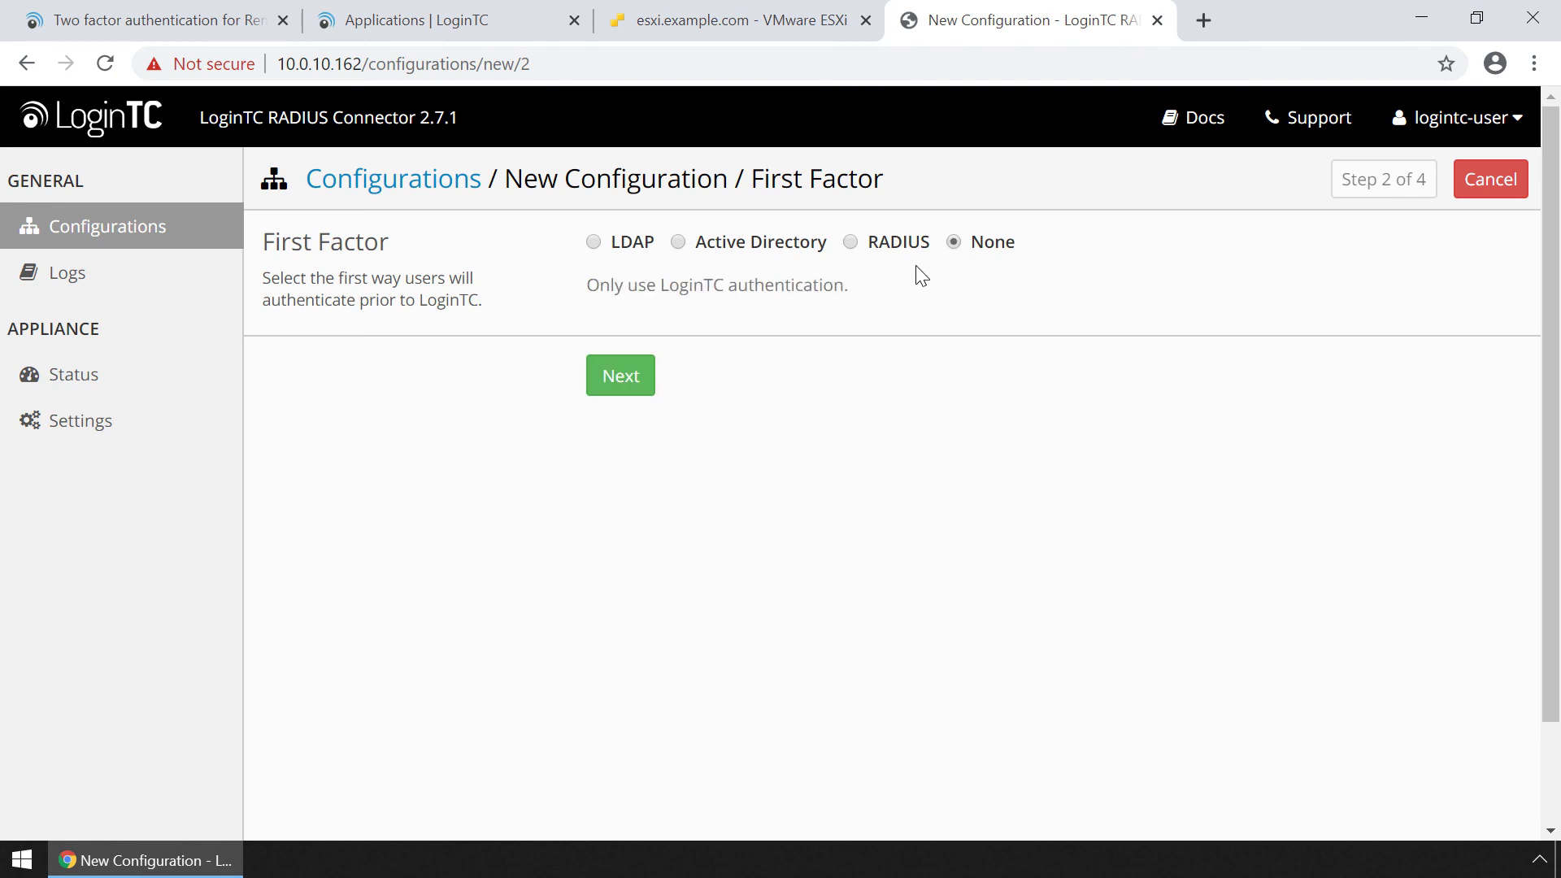
{"action": "left_click", "coordinate": [638, 374]}
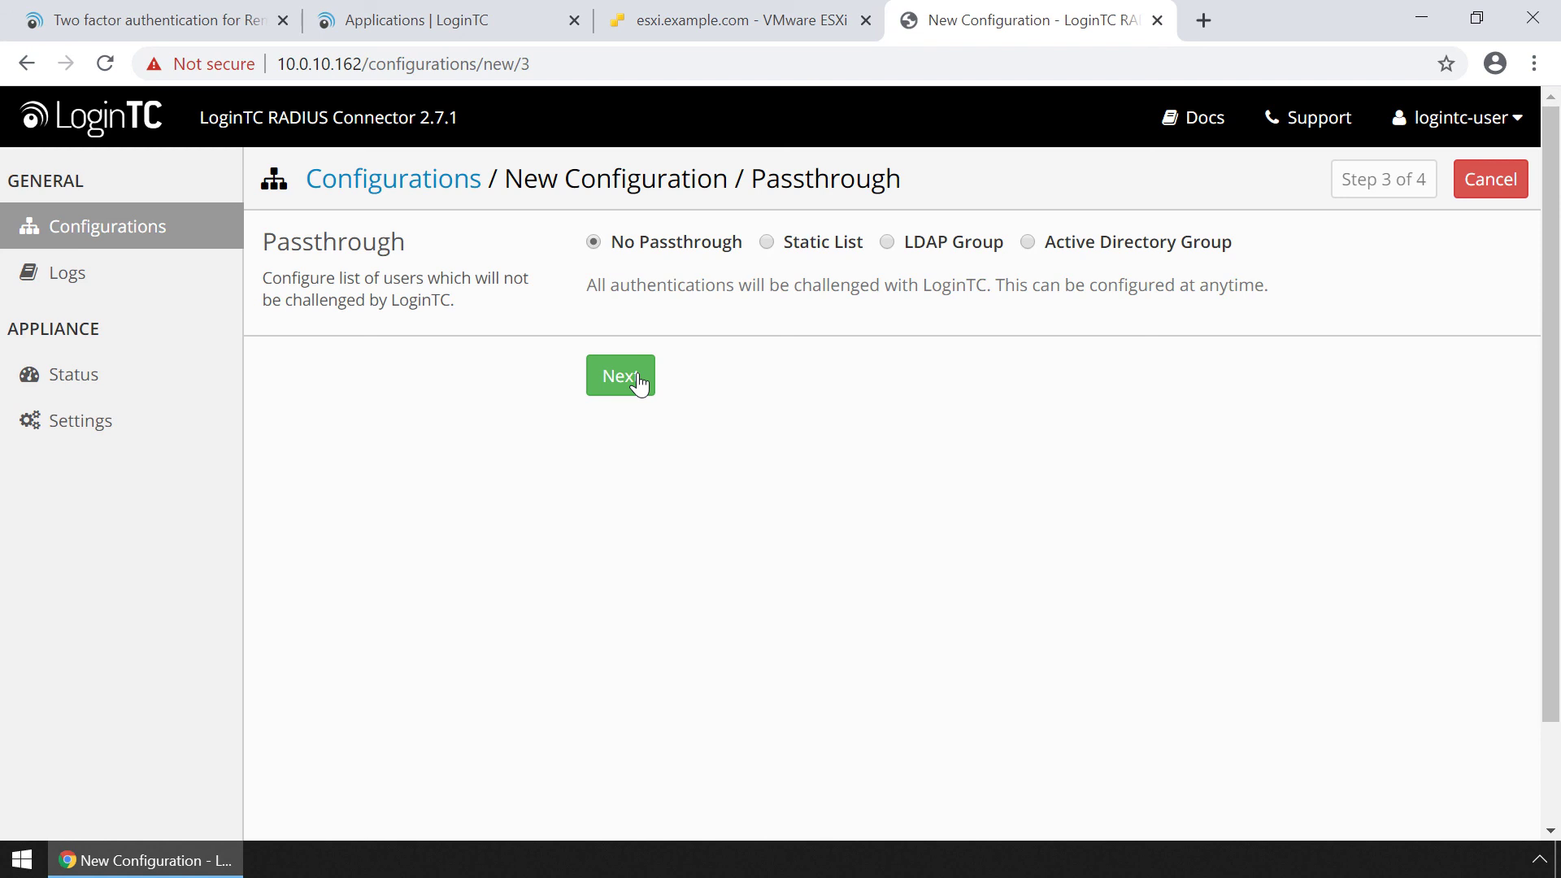
Select No Passthrough so every login is challenged, then continue.
{"action": "left_click", "coordinate": [768, 242]}
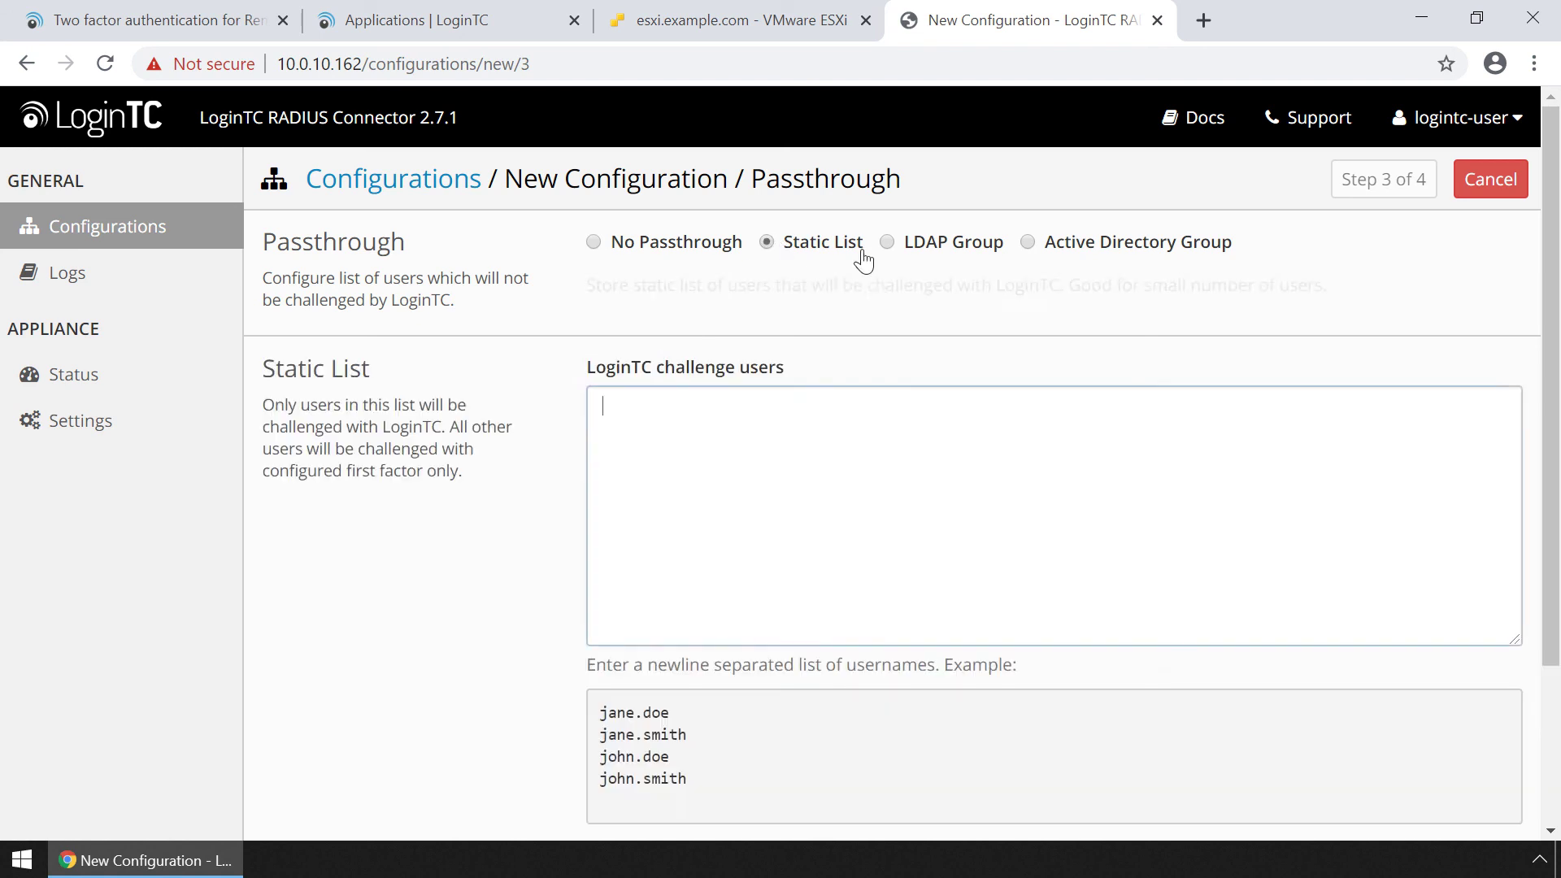
{"action": "left_click", "coordinate": [985, 253]}
{"action": "left_click", "coordinate": [1029, 243]}
{"action": "left_click", "coordinate": [599, 244]}
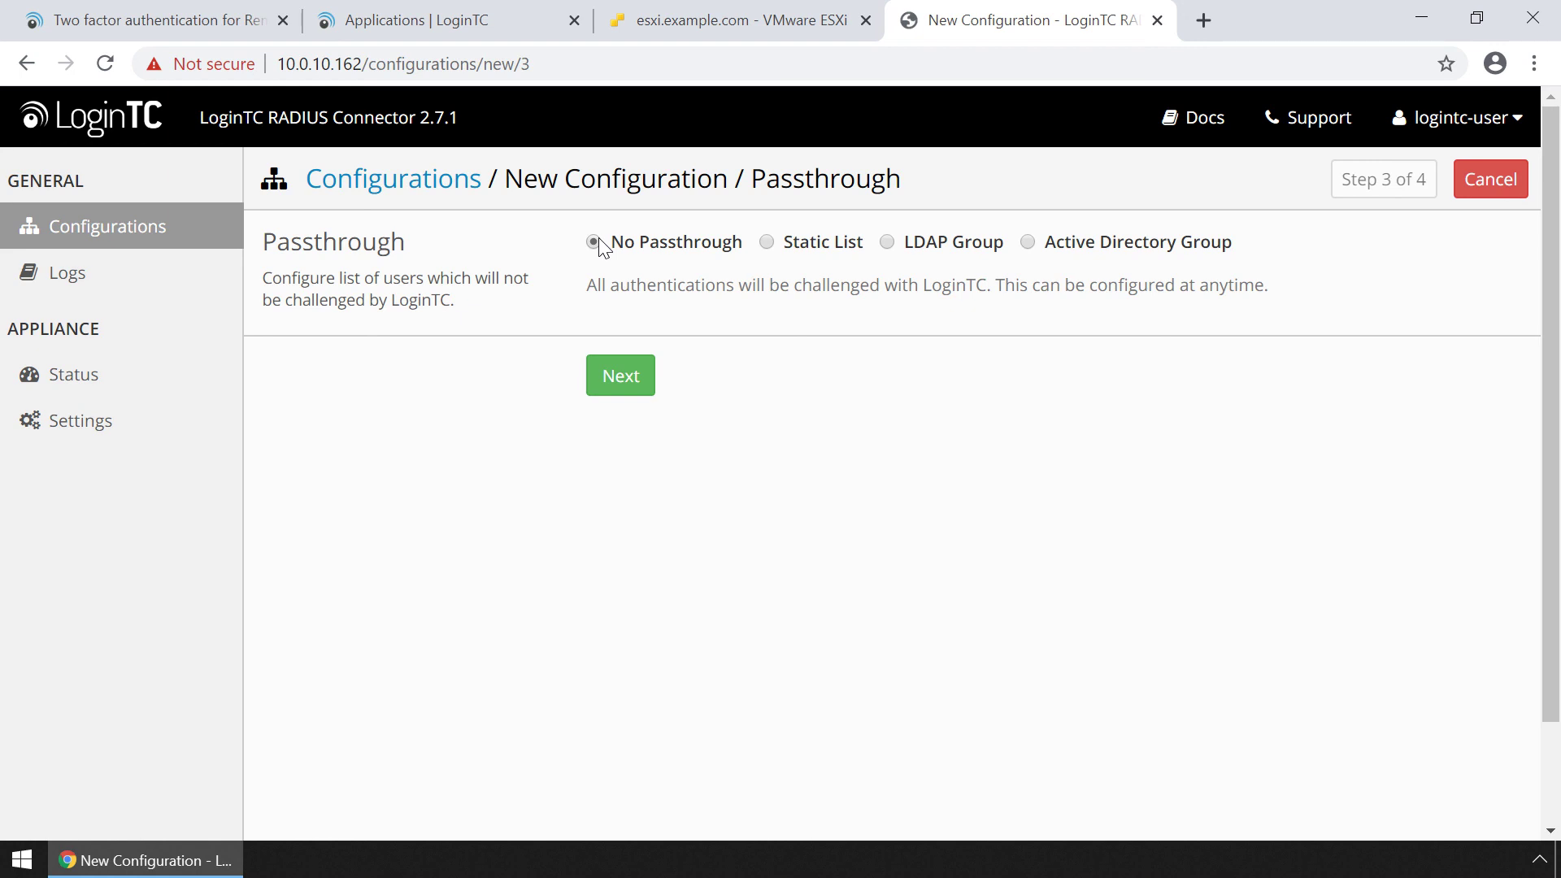
{"action": "left_click", "coordinate": [633, 390]}
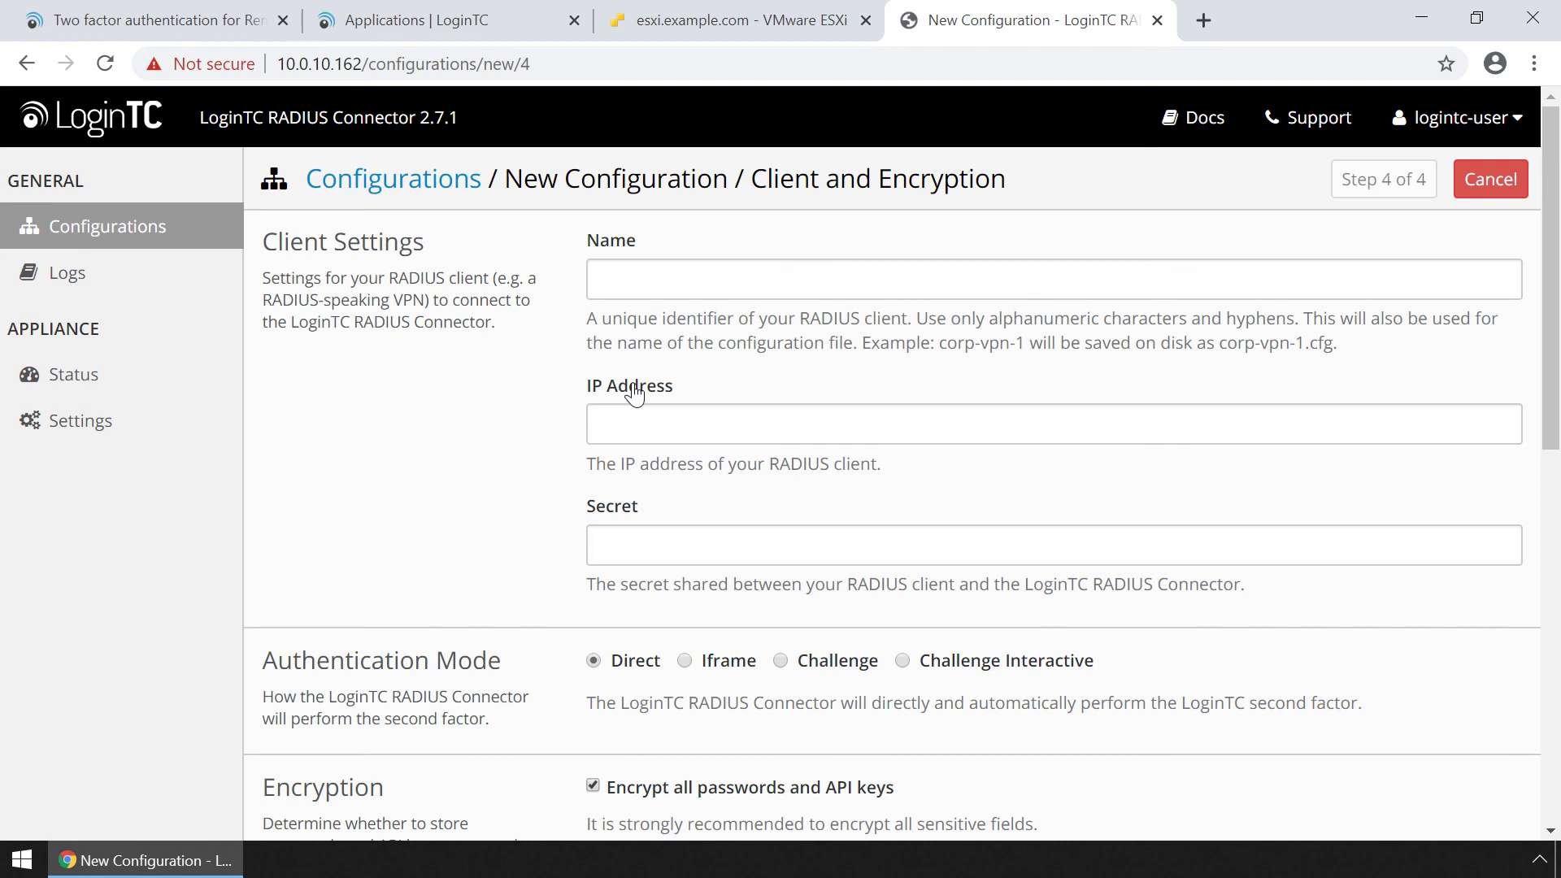
Enter name secure-access, client IP 10.0.10.15 and the shared secret.
{"action": "left_click", "coordinate": [956, 286]}
{"action": "type", "text": "secure-access"}
{"action": "left_click", "coordinate": [975, 418]}
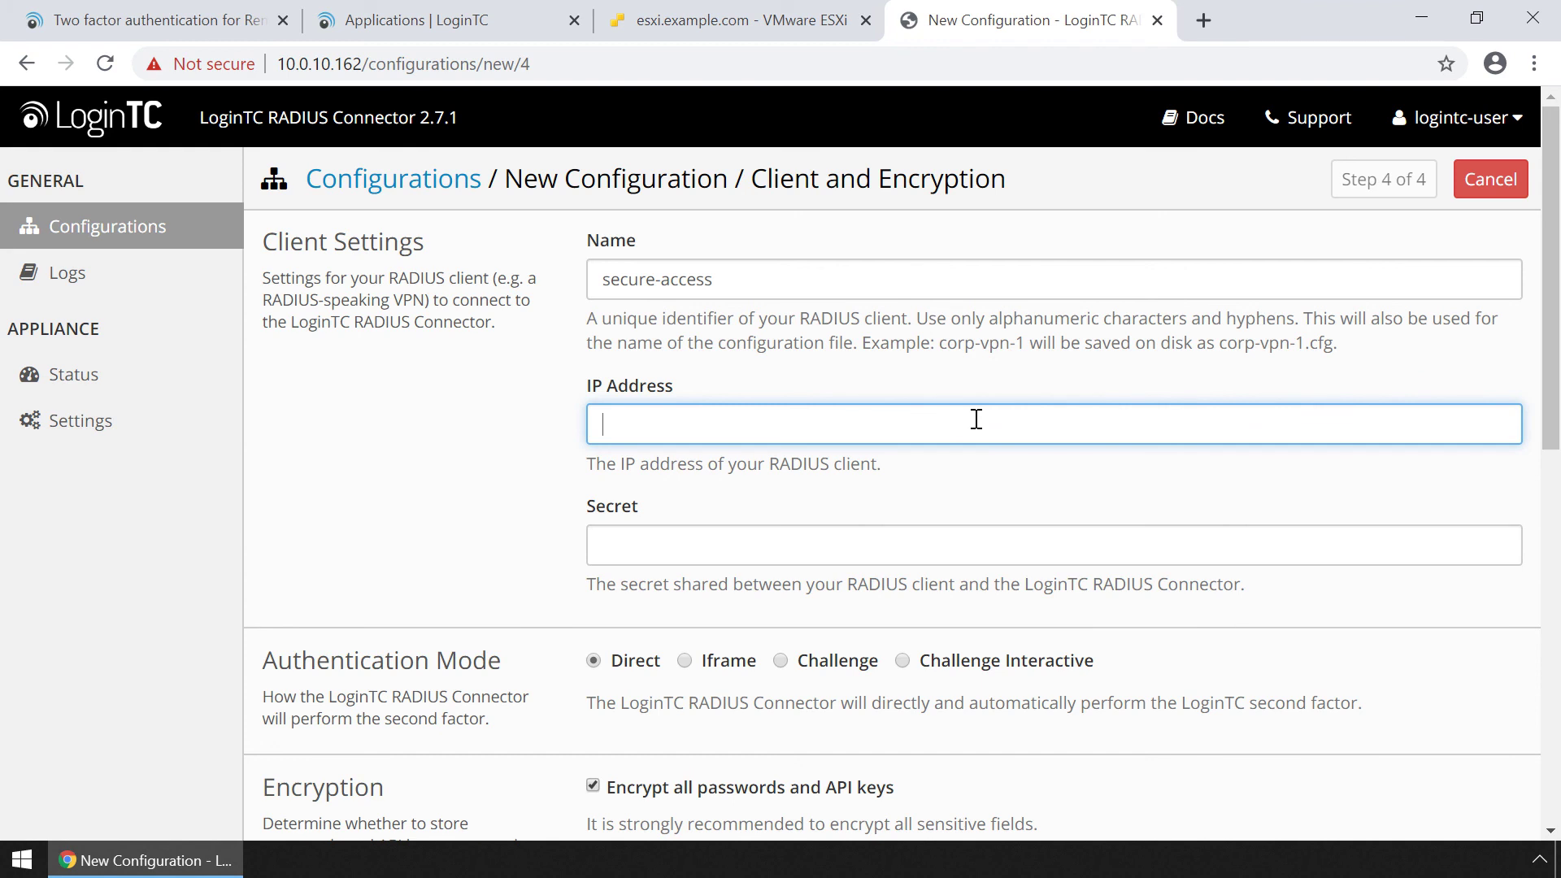
{"action": "type", "text": "10.0.10.15"}
{"action": "left_click", "coordinate": [959, 531]}
{"action": "type", "text": "••••••••••"}
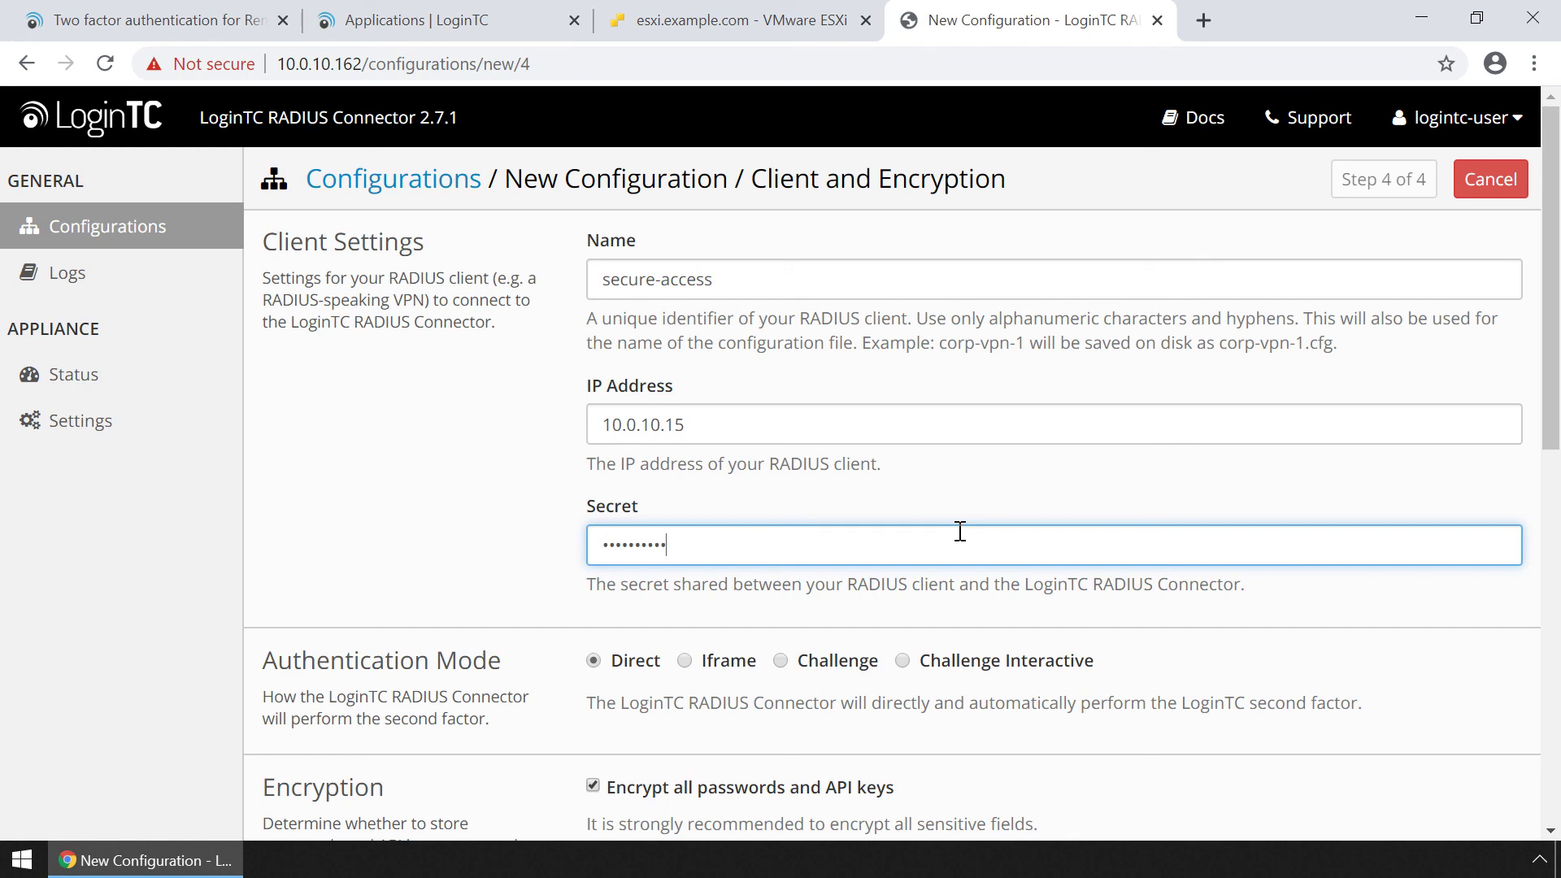
{"action": "scroll", "coordinate": [959, 532], "scroll_direction": "down", "scroll_amount": 5}
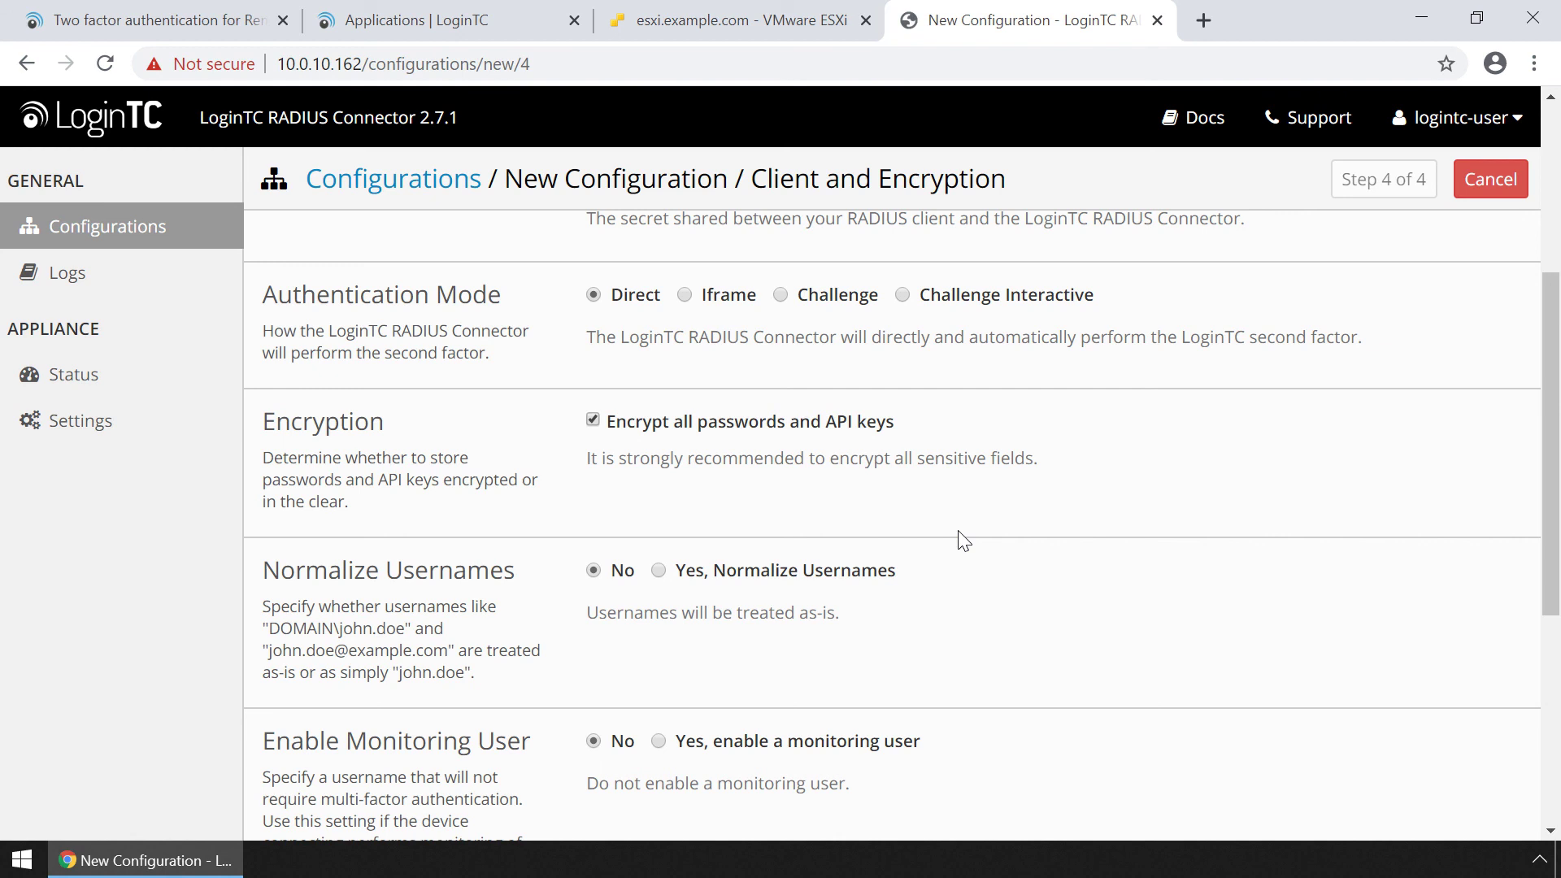
Choose 'Yes, Normalize Usernames', test, and save the configuration.
{"action": "left_click", "coordinate": [658, 570]}
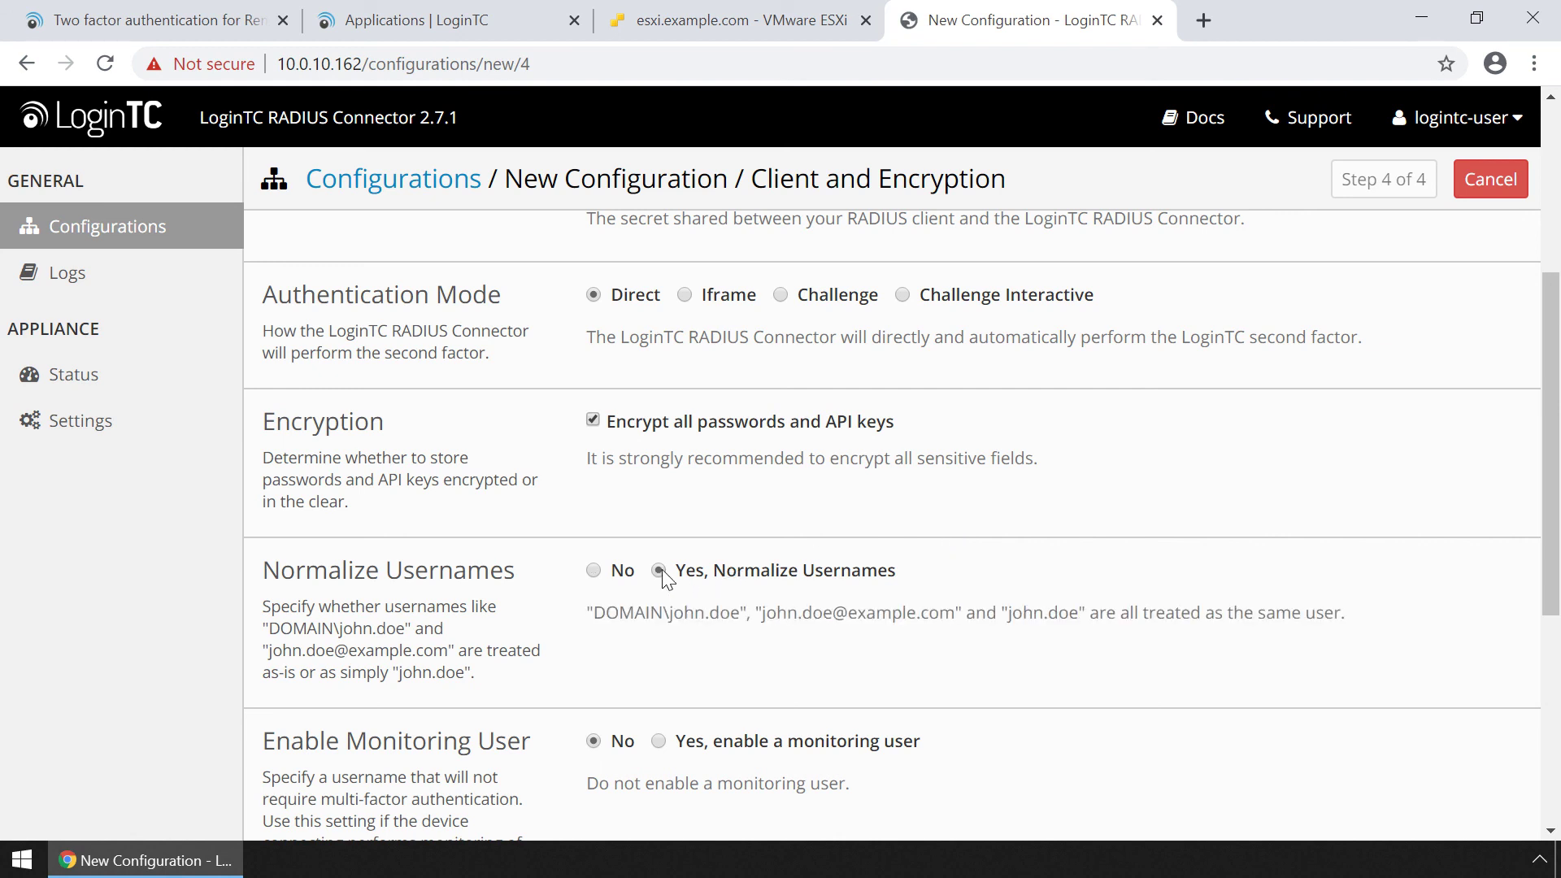
{"action": "scroll", "coordinate": [661, 582], "scroll_direction": "down", "scroll_amount": 5}
{"action": "left_click", "coordinate": [637, 687]}
{"action": "left_click", "coordinate": [706, 689]}
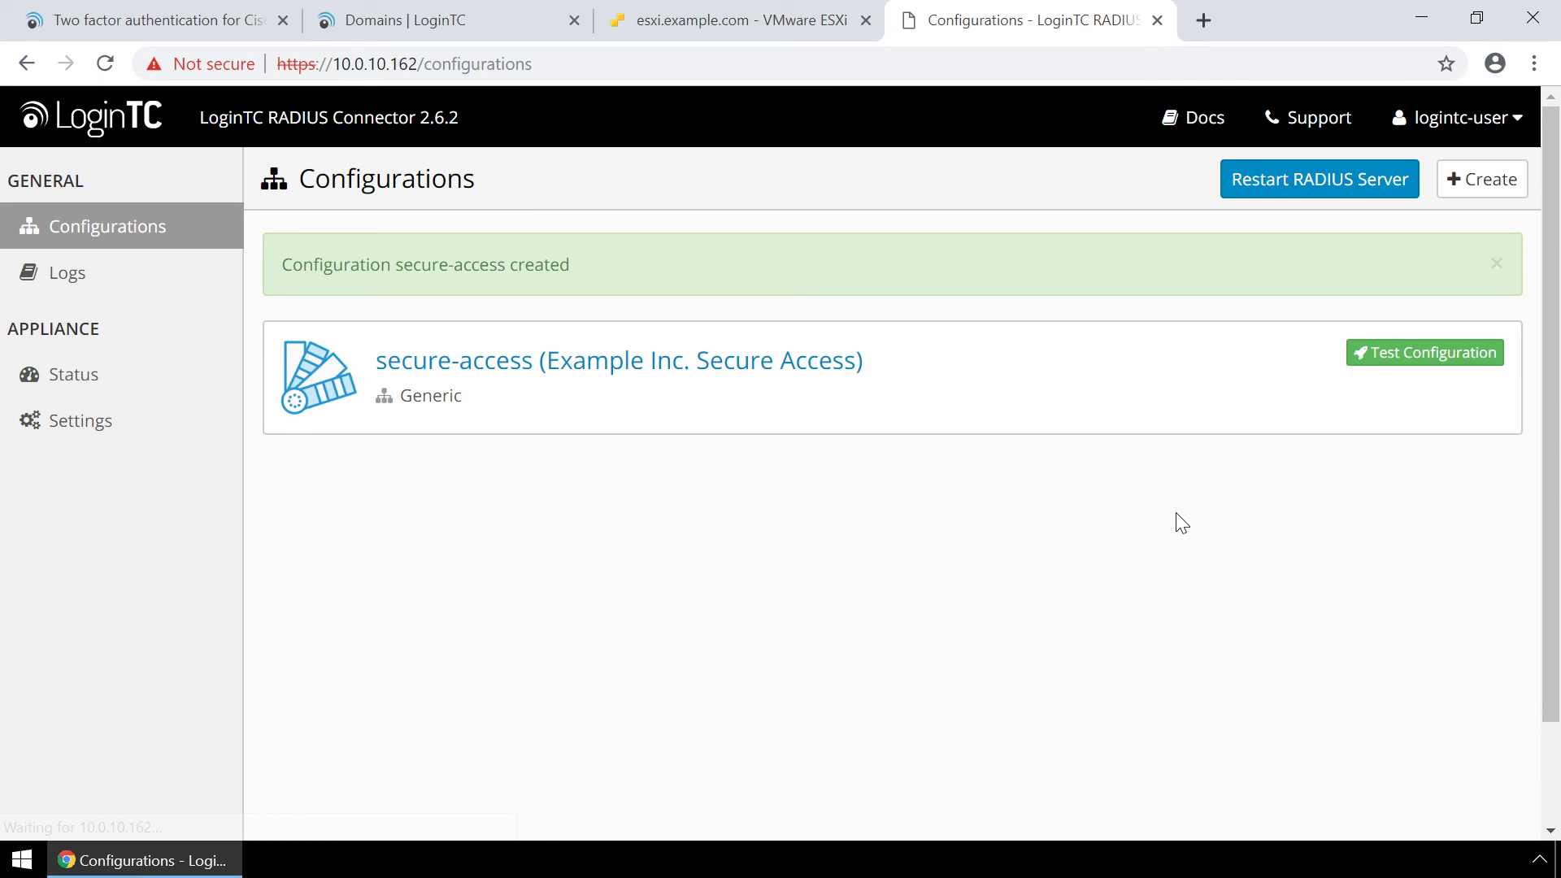
Add a member to Example Inc. Secure Access with username, full name and e-mail.
{"action": "left_click", "coordinate": [431, 24]}
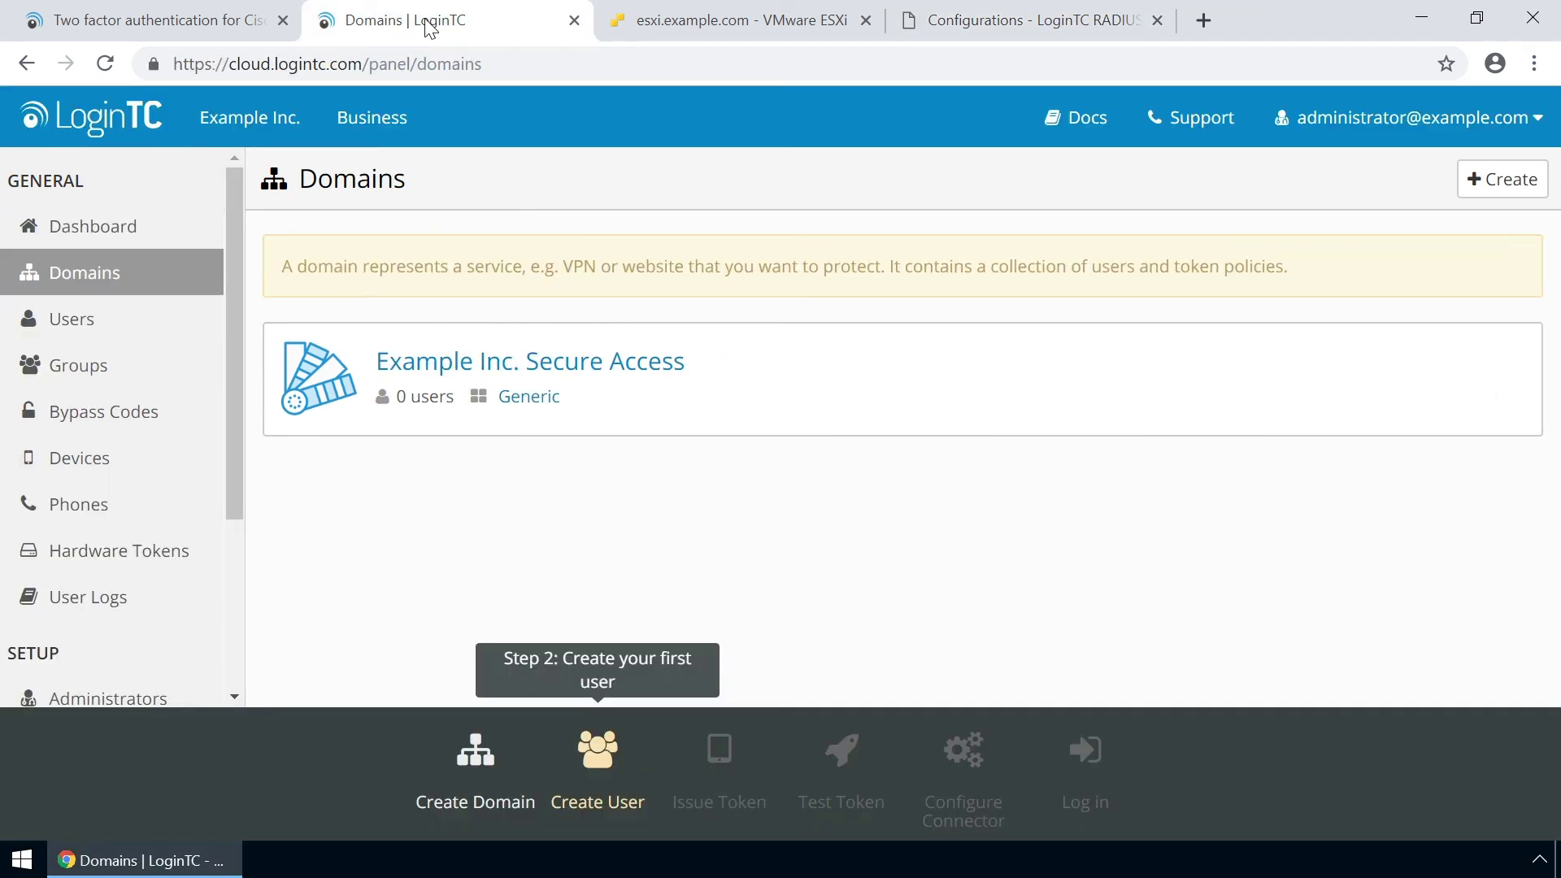
{"action": "left_click", "coordinate": [463, 367]}
{"action": "scroll", "coordinate": [639, 393], "scroll_direction": "down", "scroll_amount": 5}
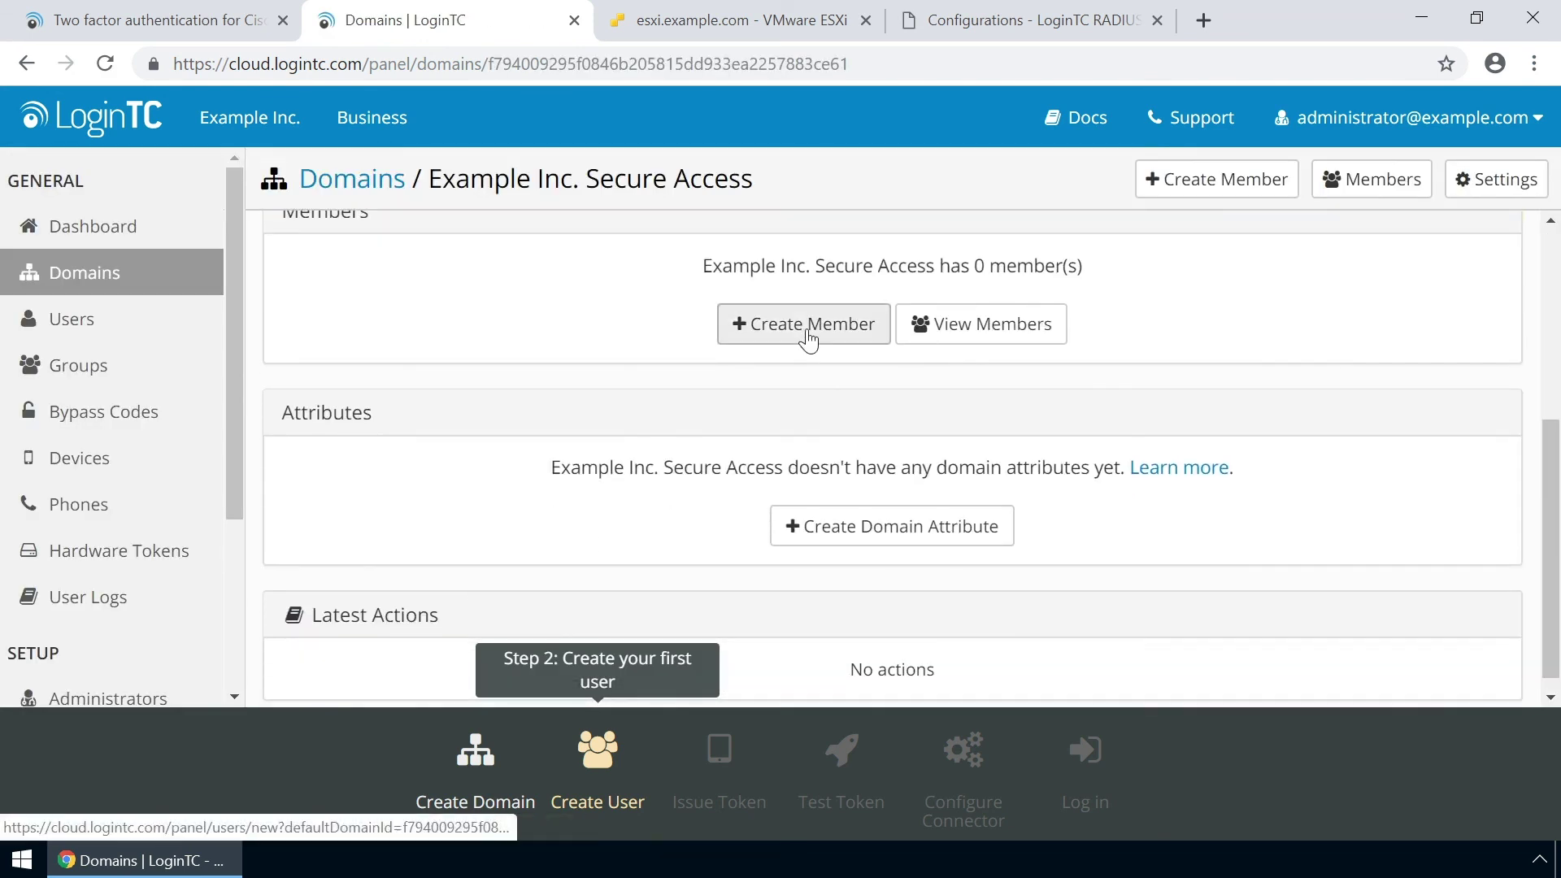
{"action": "left_click", "coordinate": [808, 329]}
{"action": "type", "text": "john.doe"}
{"action": "key", "text": "Tab"}
{"action": "type", "text": "John Doe"}
{"action": "key", "text": "Tab"}
{"action": "type", "text": "john."}
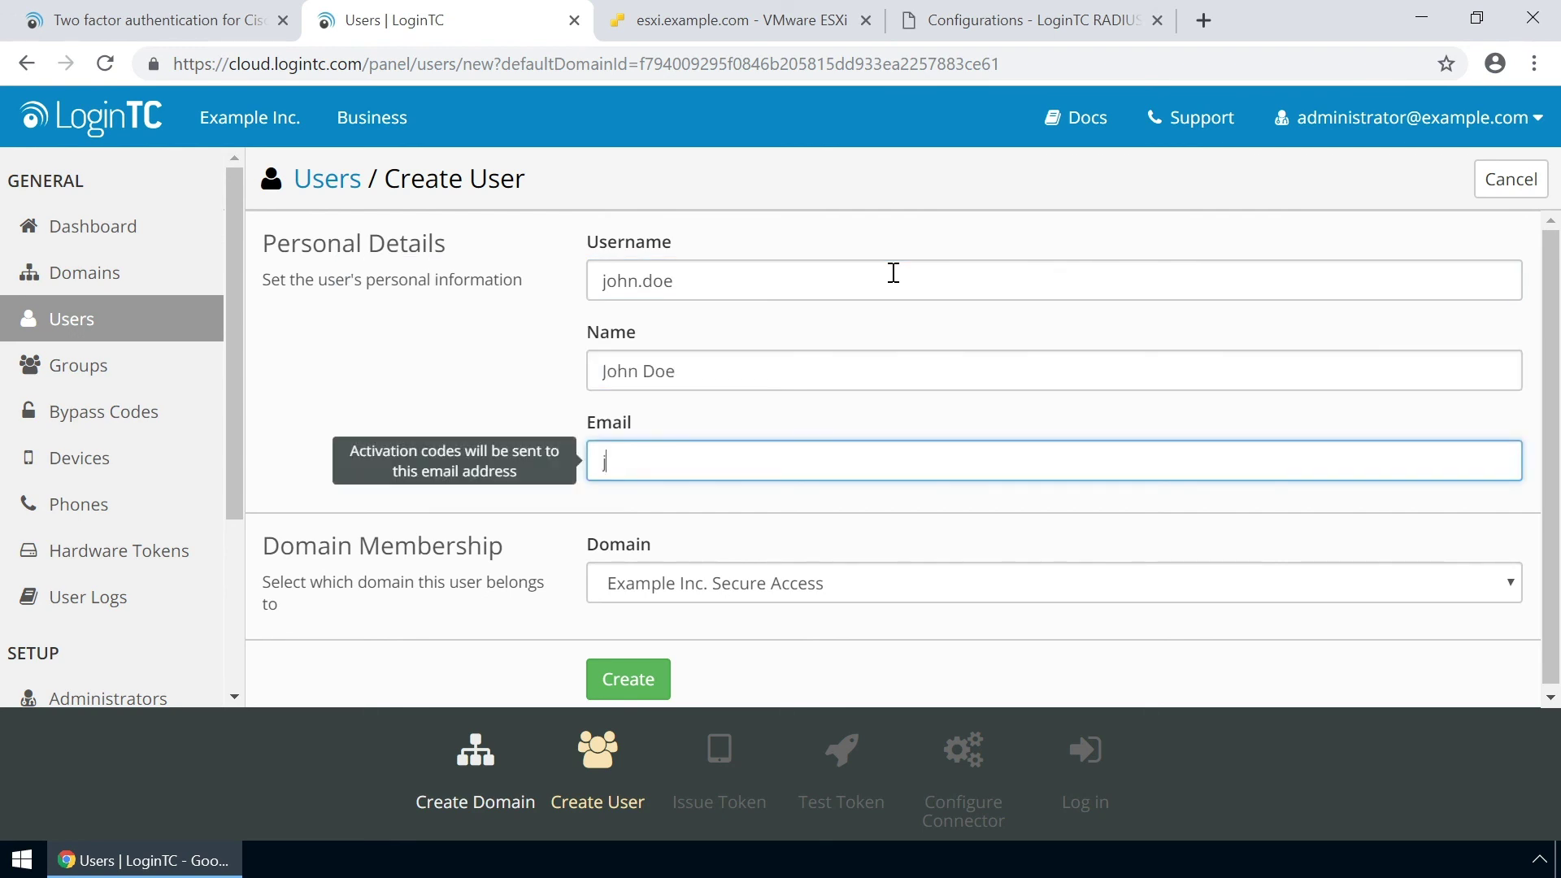
{"action": "type", "text": "doe@example.com"}
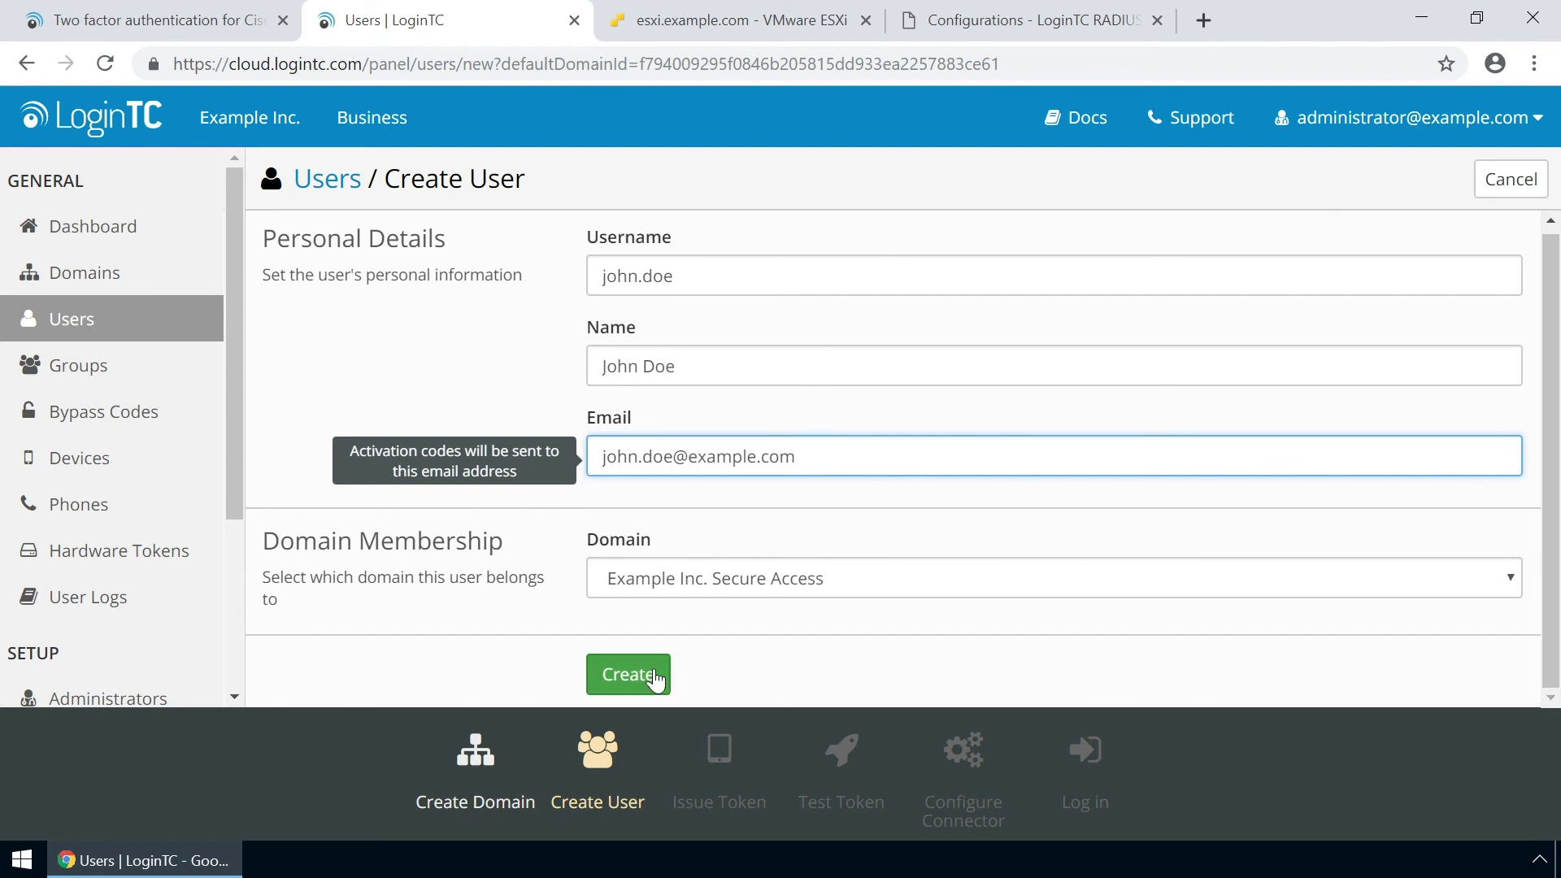
{"action": "left_click", "coordinate": [655, 678]}
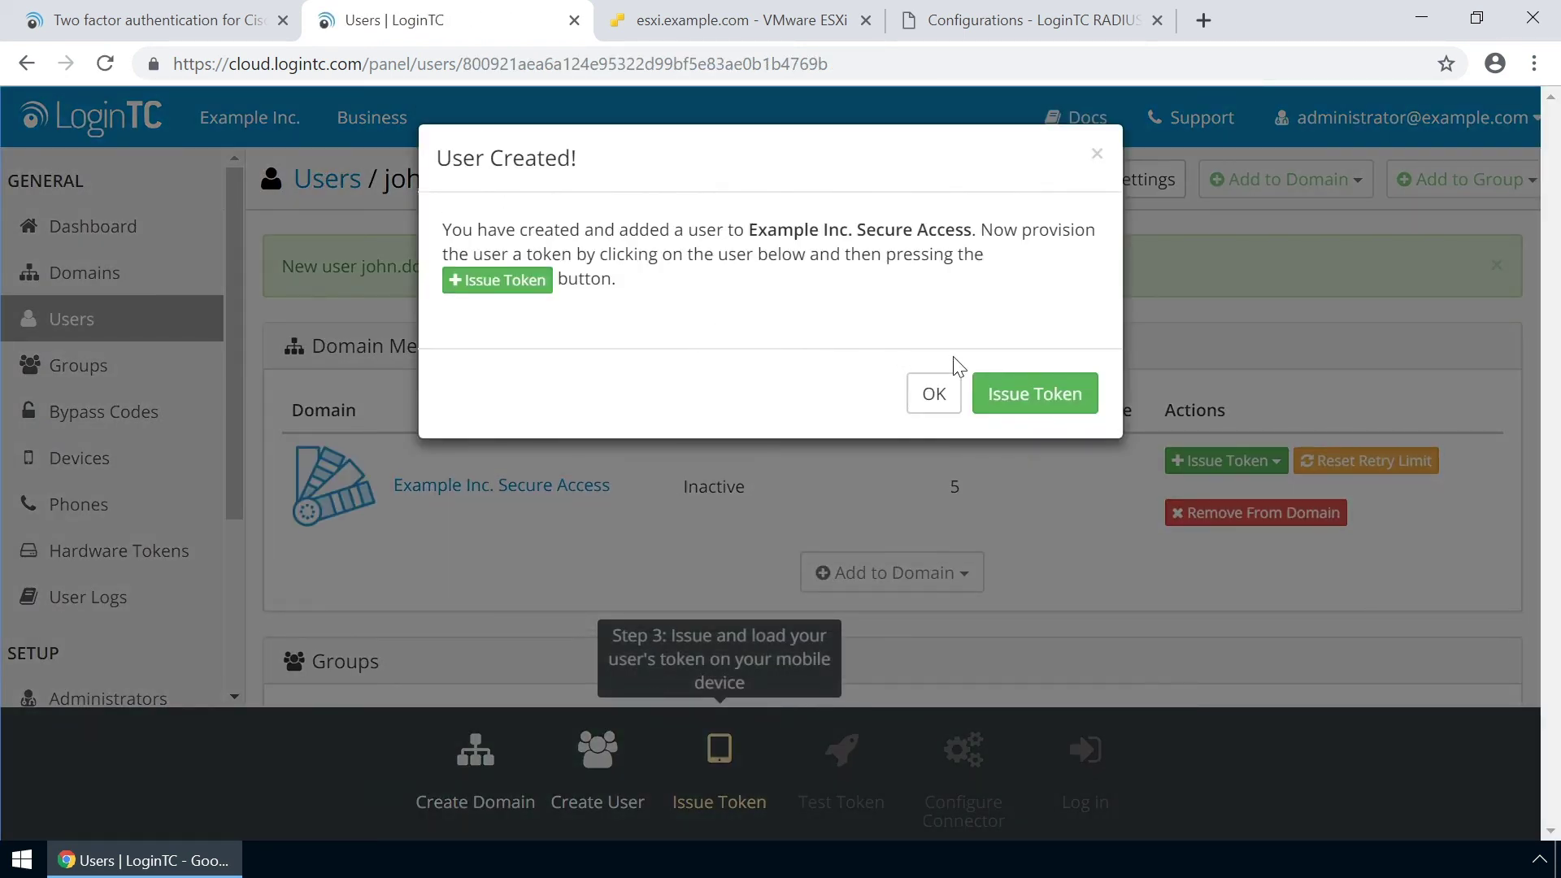
Issue a token for the new user without sending e-mail.
{"action": "left_click", "coordinate": [1021, 394]}
{"action": "left_click", "coordinate": [1284, 488]}
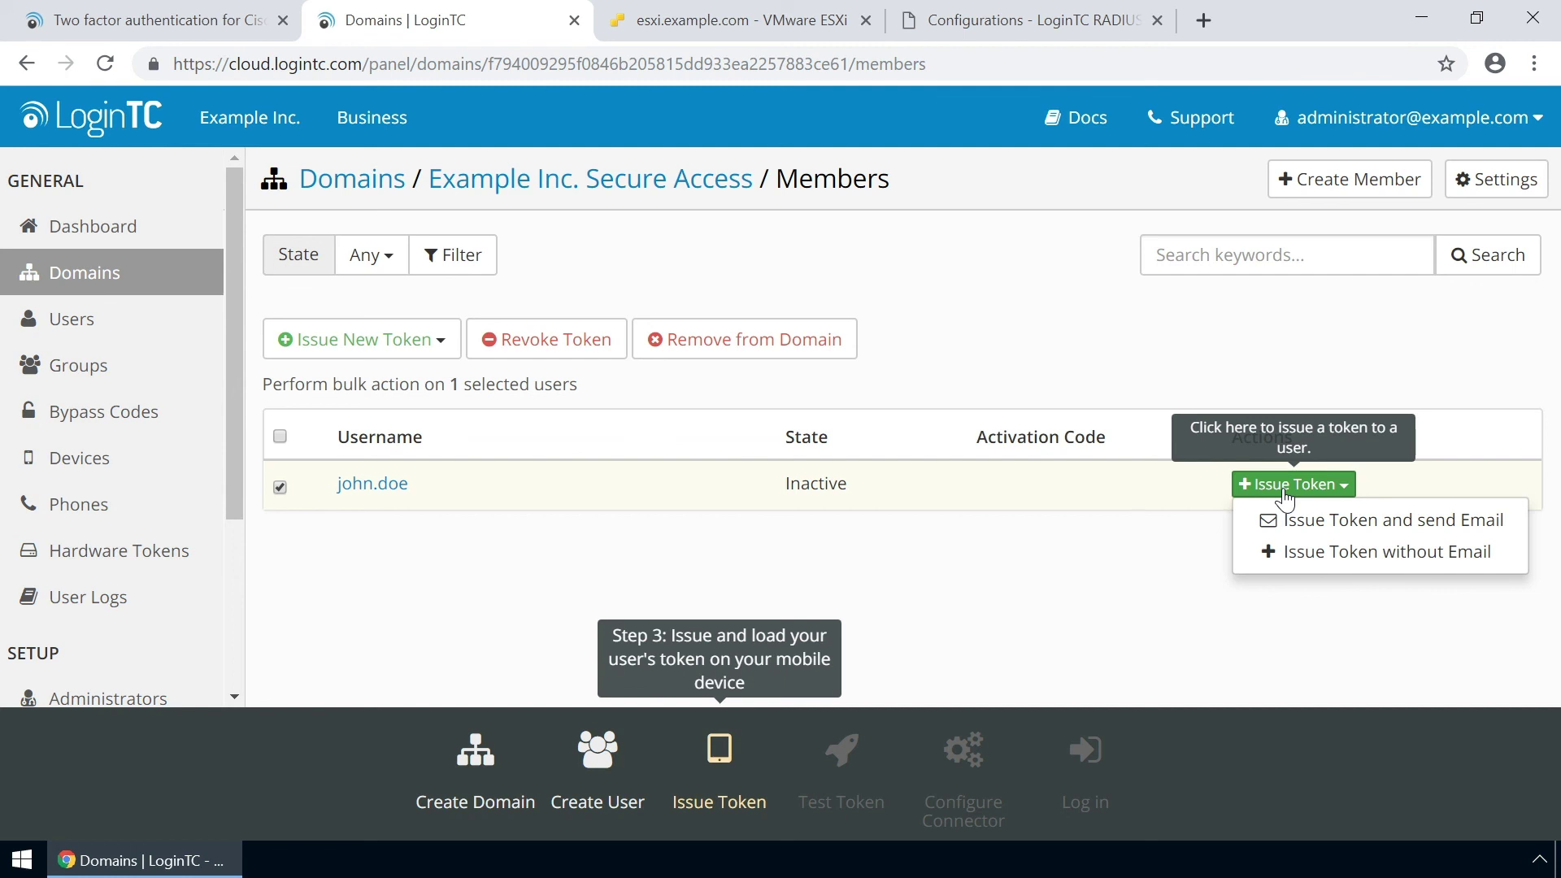
{"action": "left_click", "coordinate": [1307, 551]}
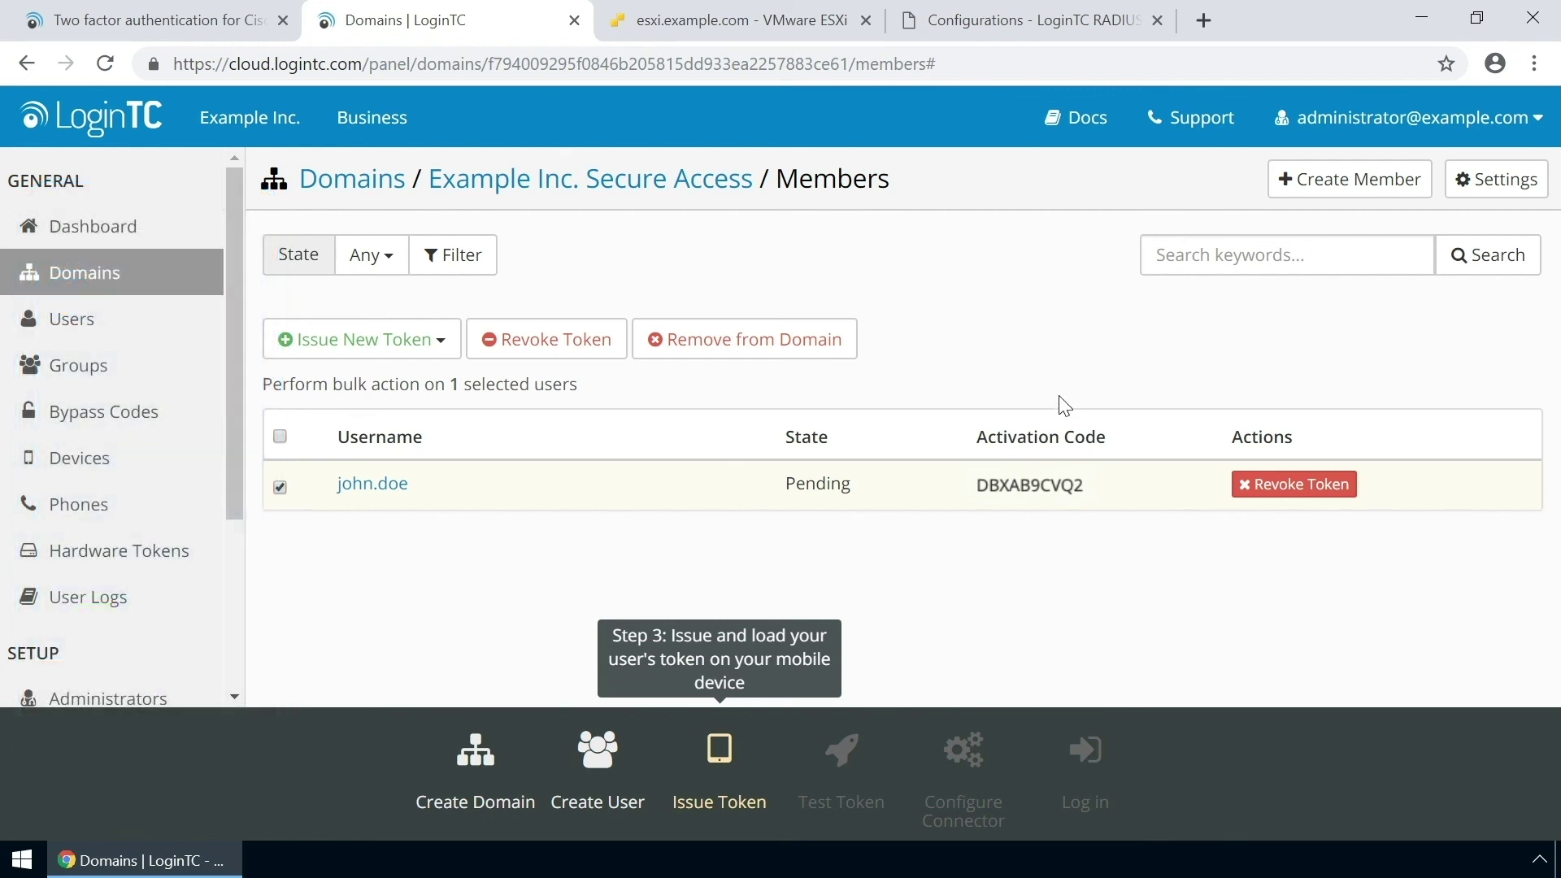
Send a test push notification to the user's token and dismiss the approval.
{"action": "left_click", "coordinate": [403, 487]}
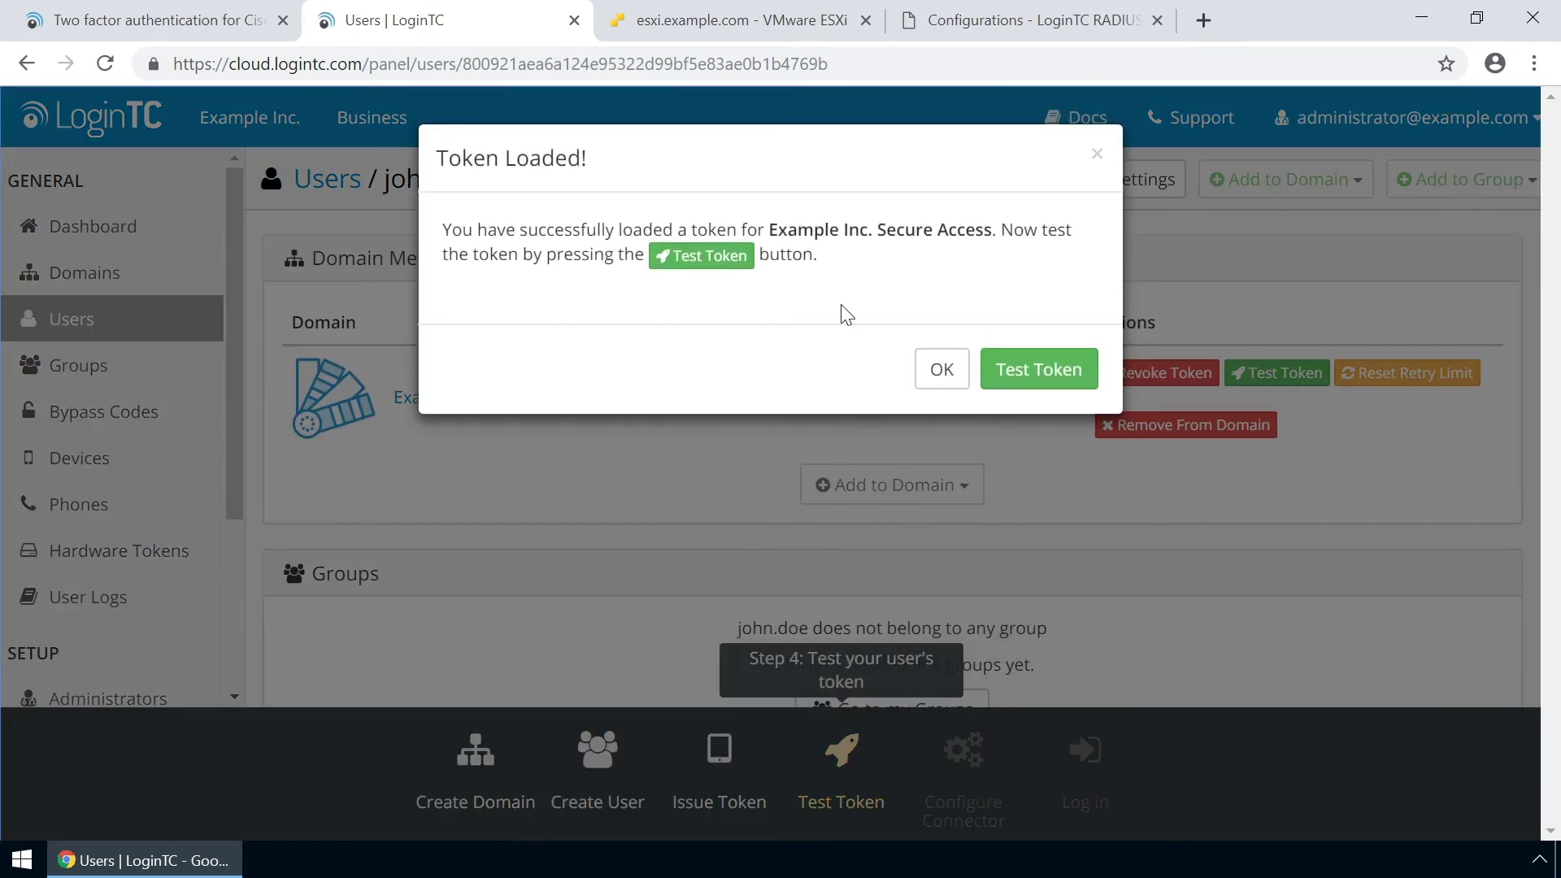
{"action": "left_click", "coordinate": [1026, 351]}
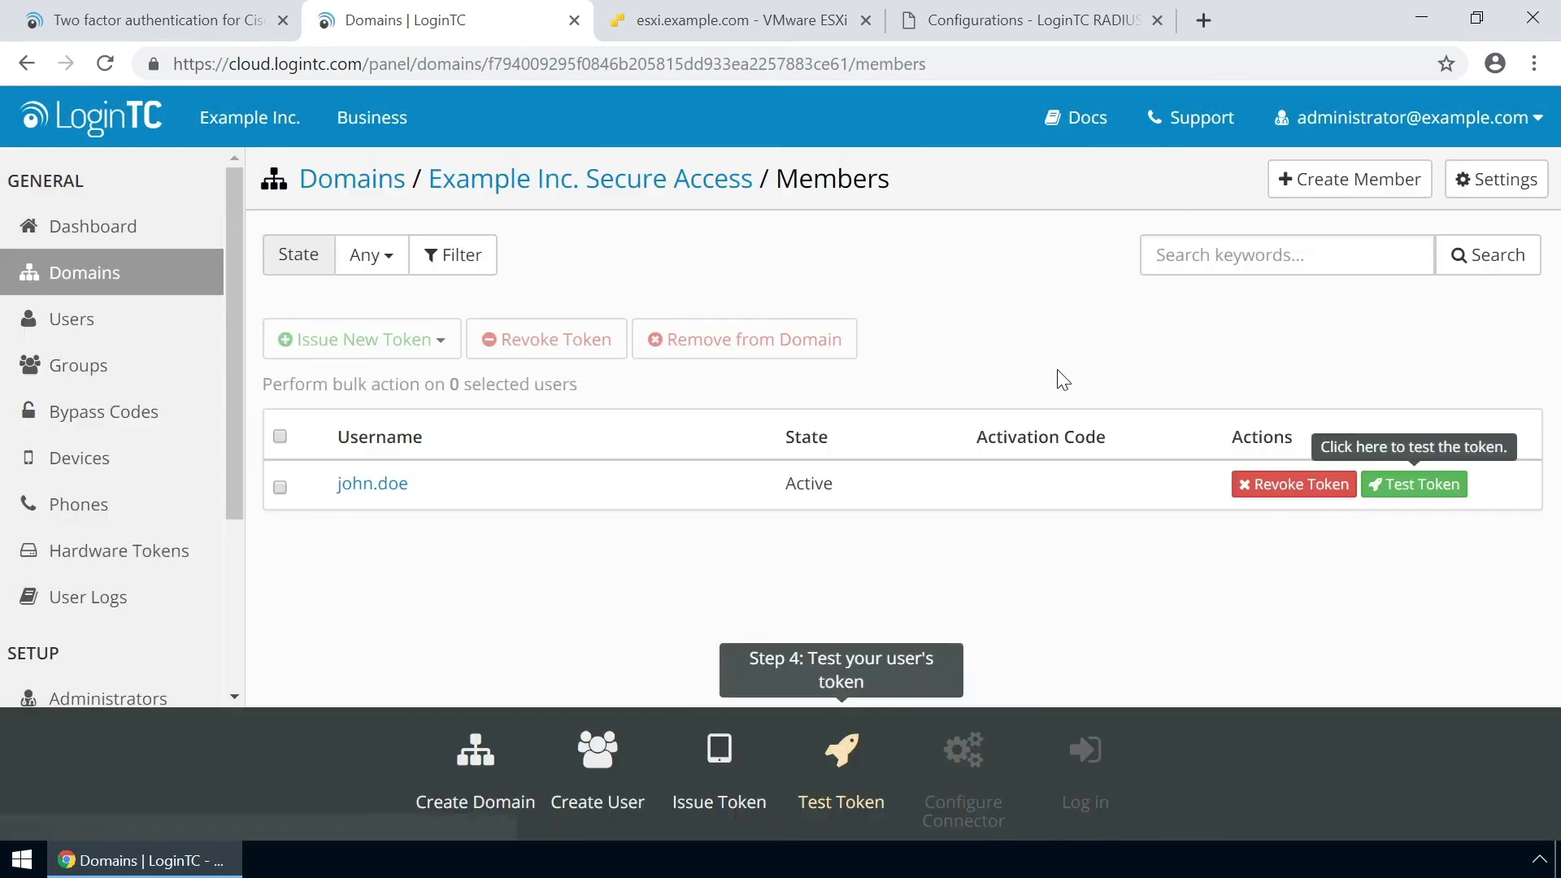
{"action": "left_click", "coordinate": [1415, 485]}
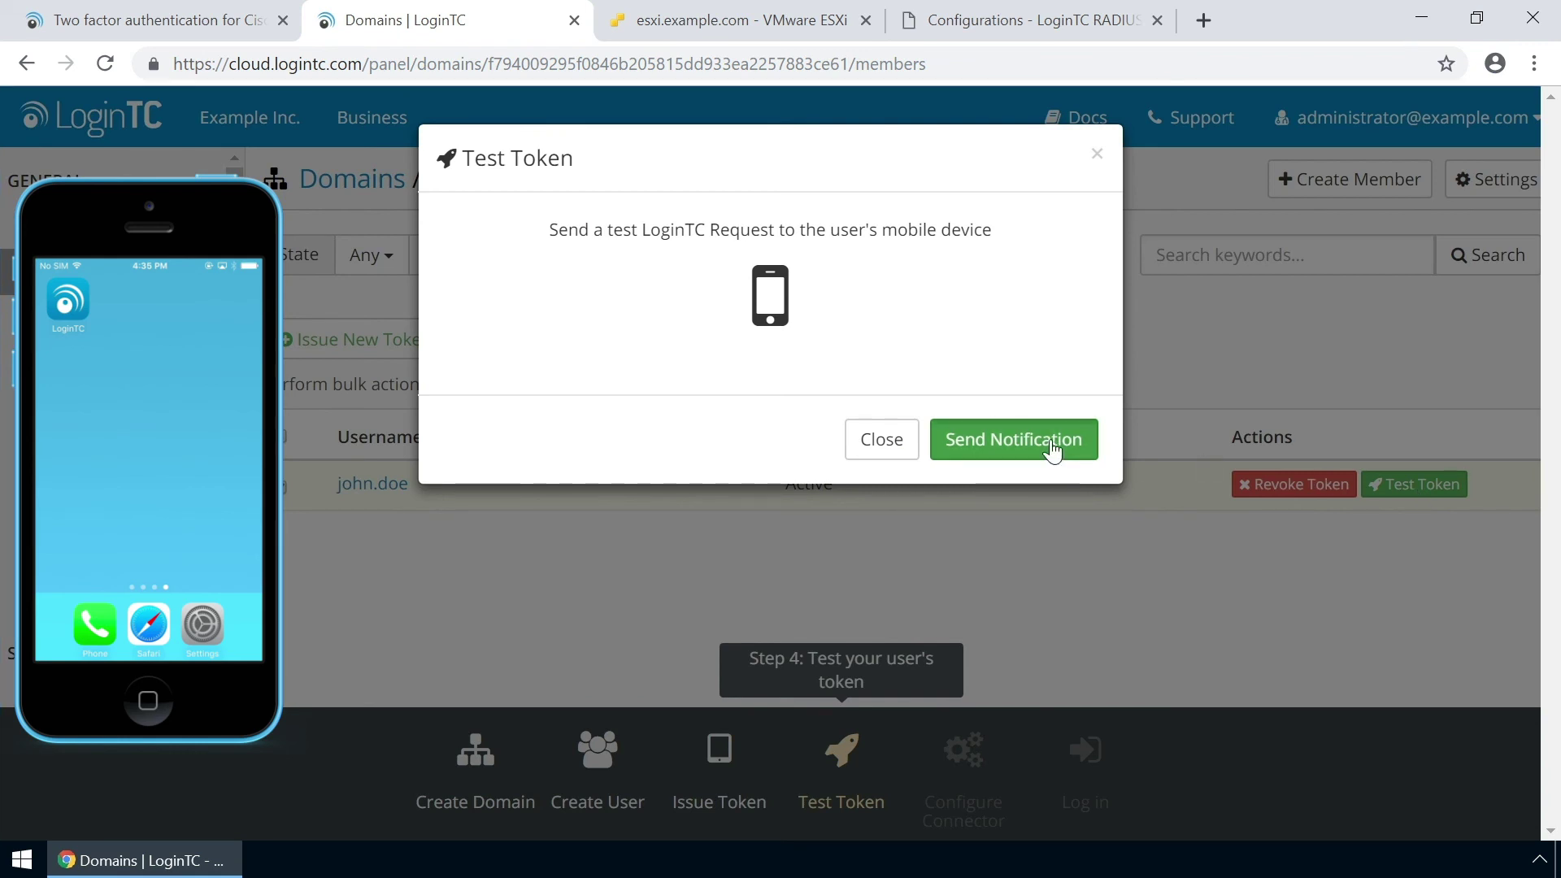
{"action": "left_click", "coordinate": [1054, 445]}
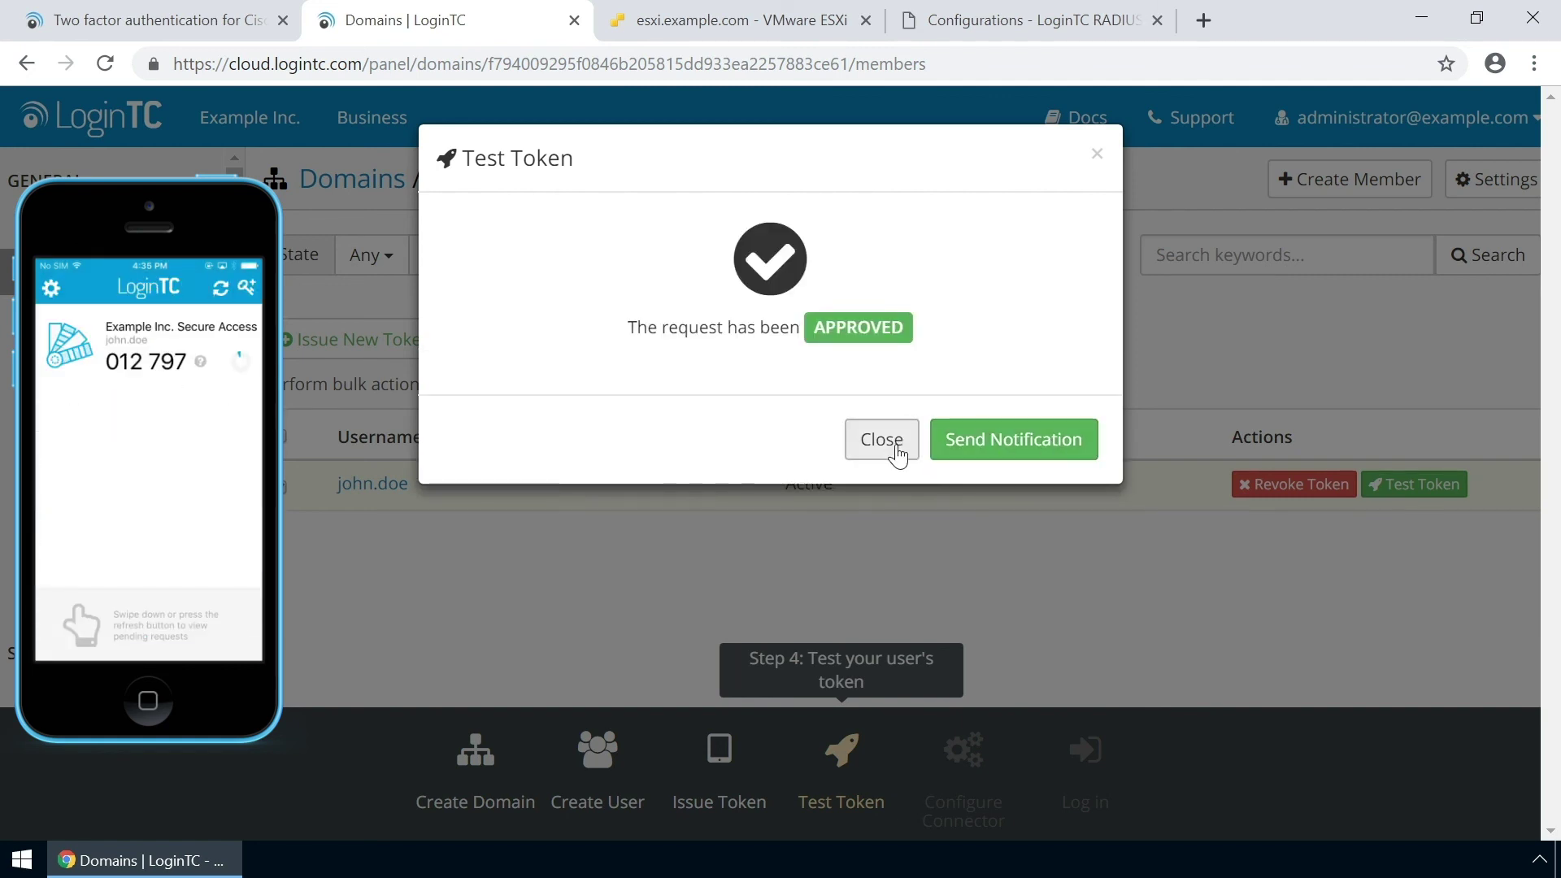
{"action": "left_click", "coordinate": [894, 440]}
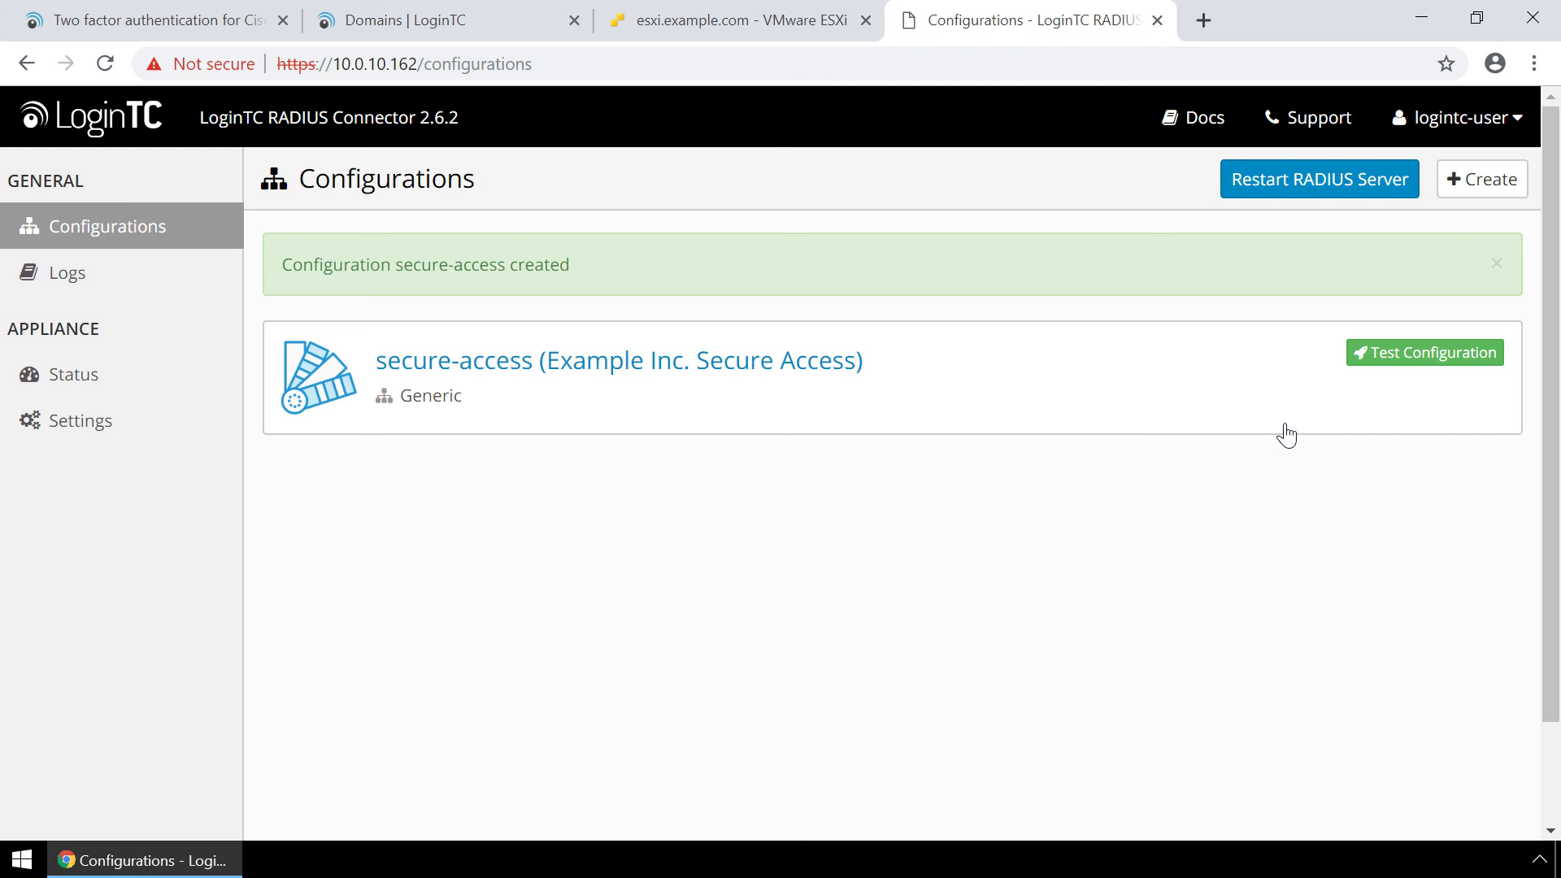
Run a simulated secure-access login with a test username and password, approve it on the phone, then view appliance settings.
{"action": "left_click", "coordinate": [1392, 358]}
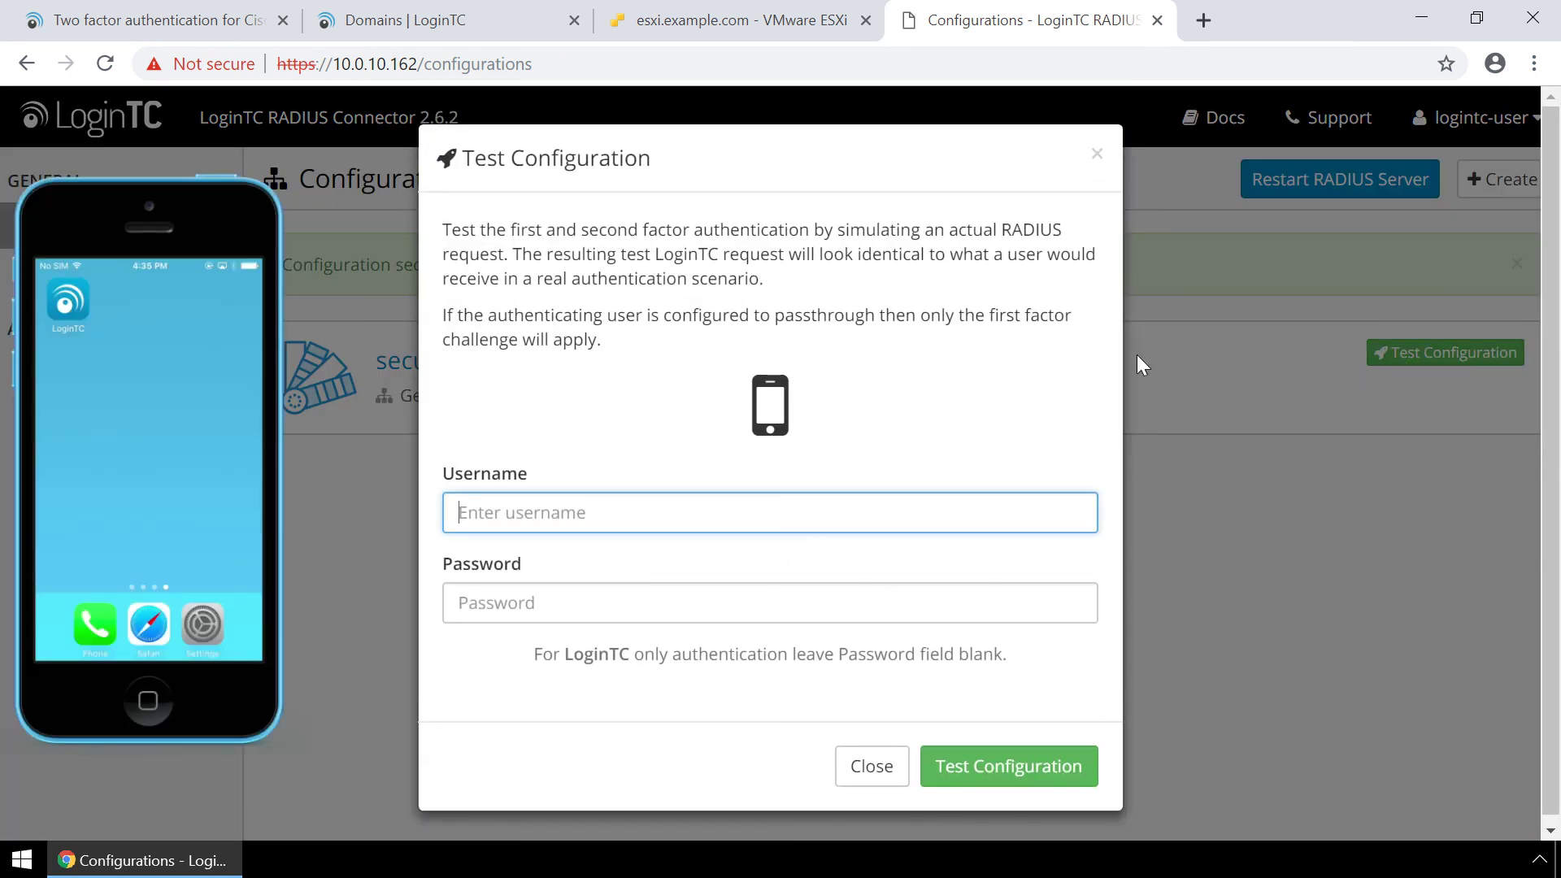
{"action": "type", "text": "john.doe"}
{"action": "key", "text": "Tab"}
{"action": "type", "text": "password"}
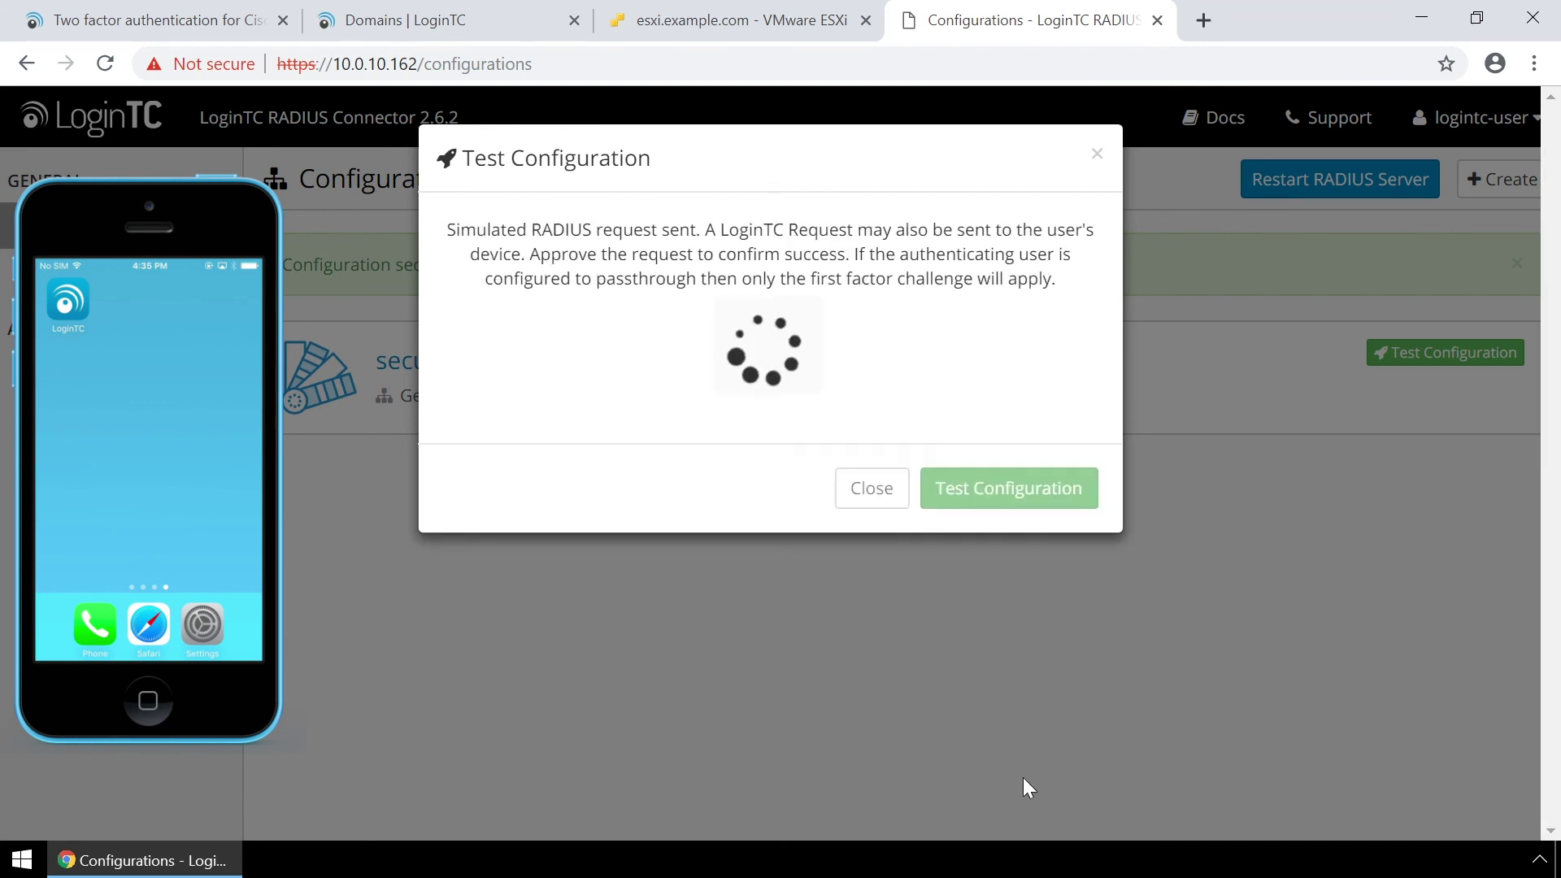
{"action": "left_click", "coordinate": [1022, 777]}
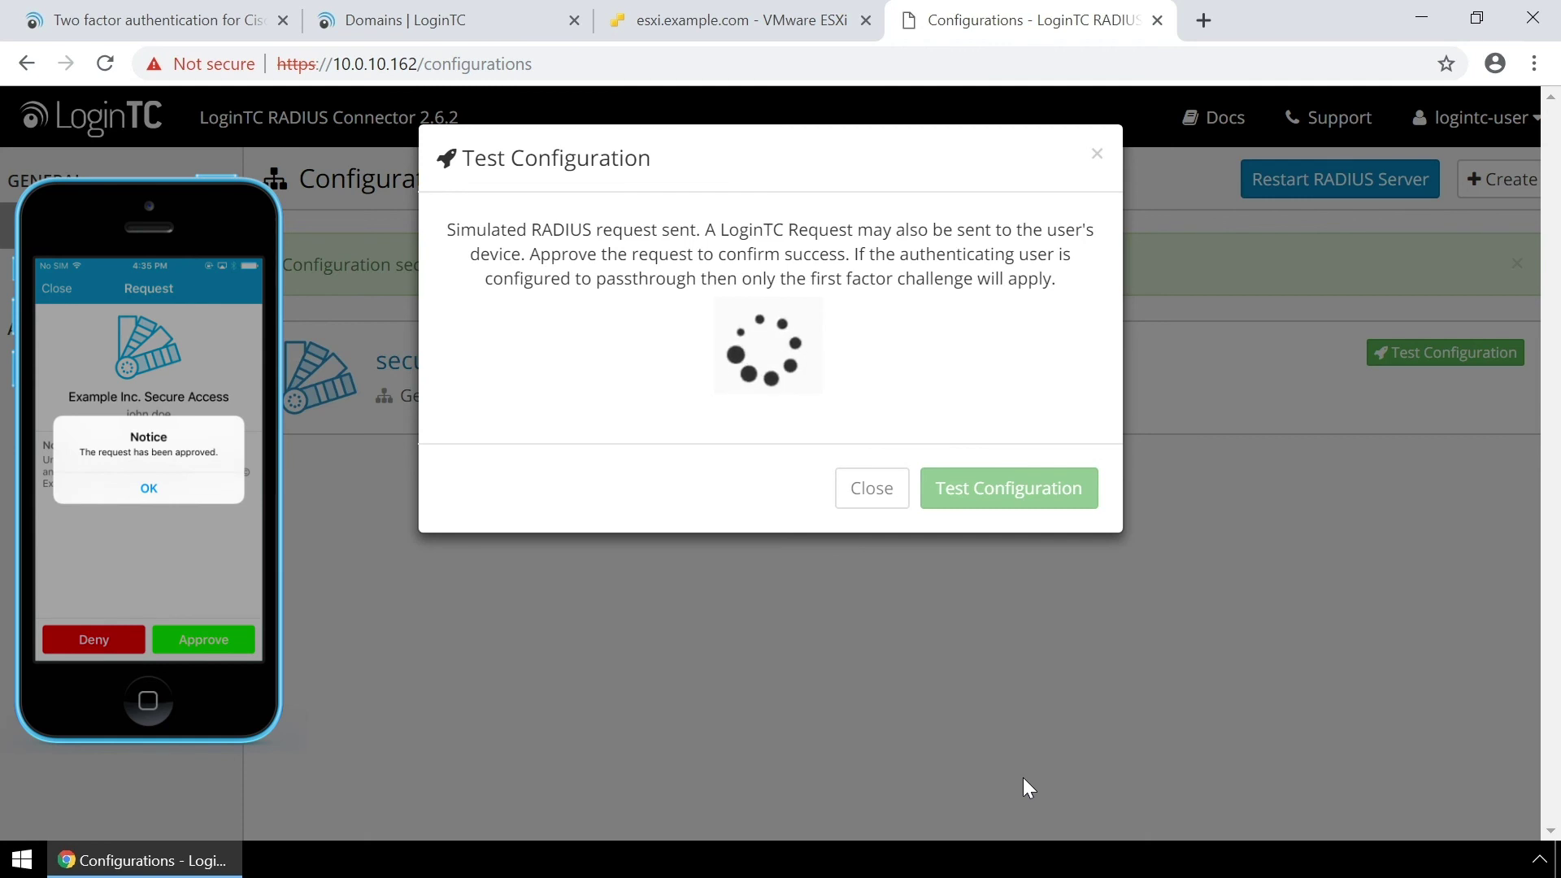
{"action": "left_click", "coordinate": [880, 465]}
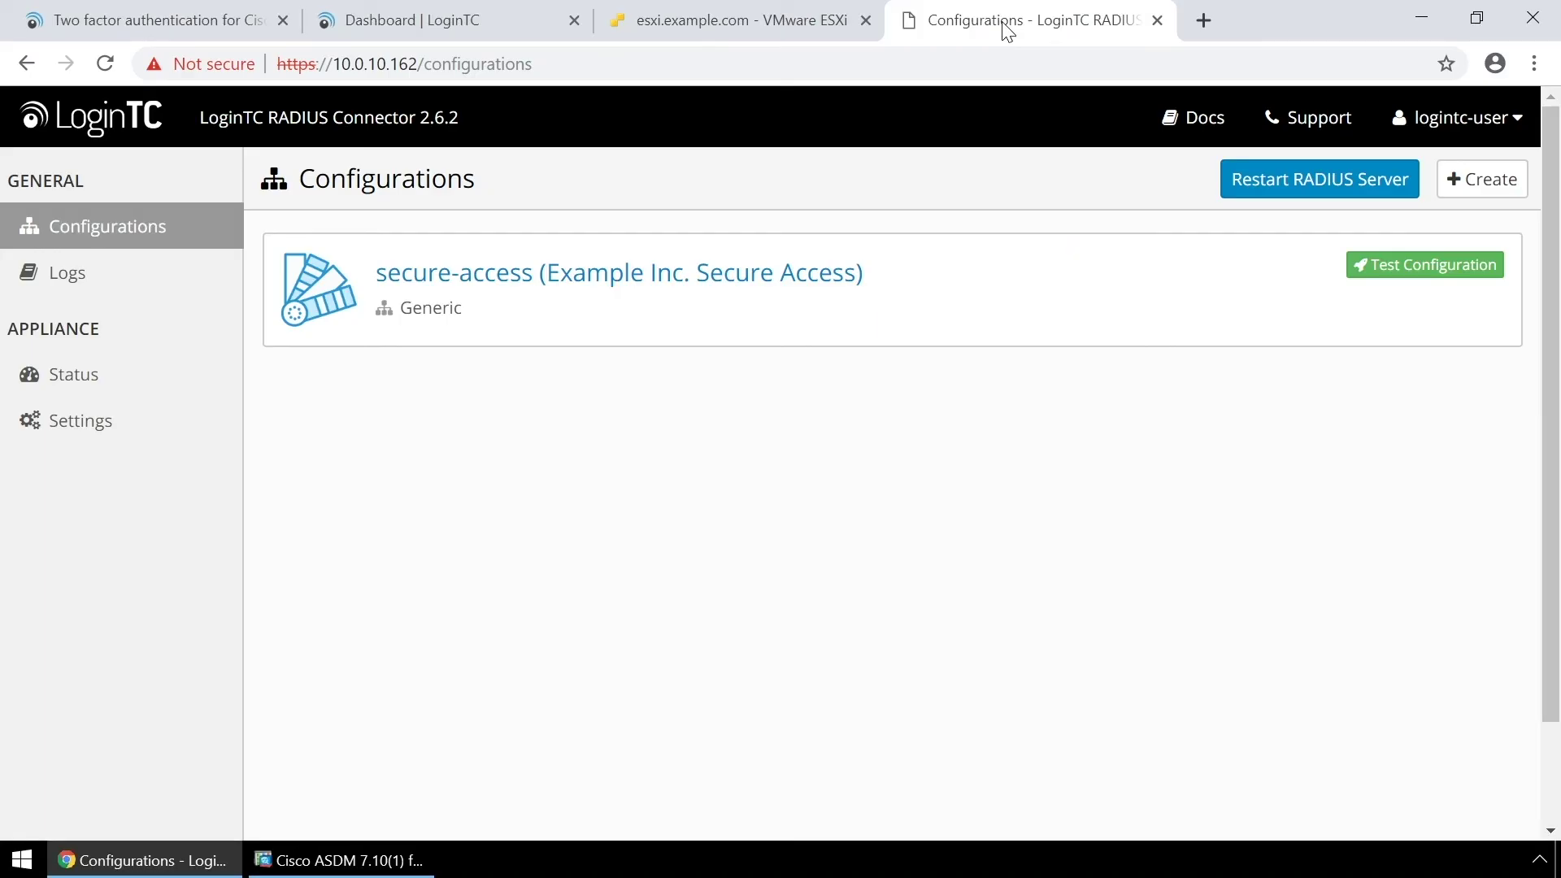
{"action": "left_click", "coordinate": [73, 430]}
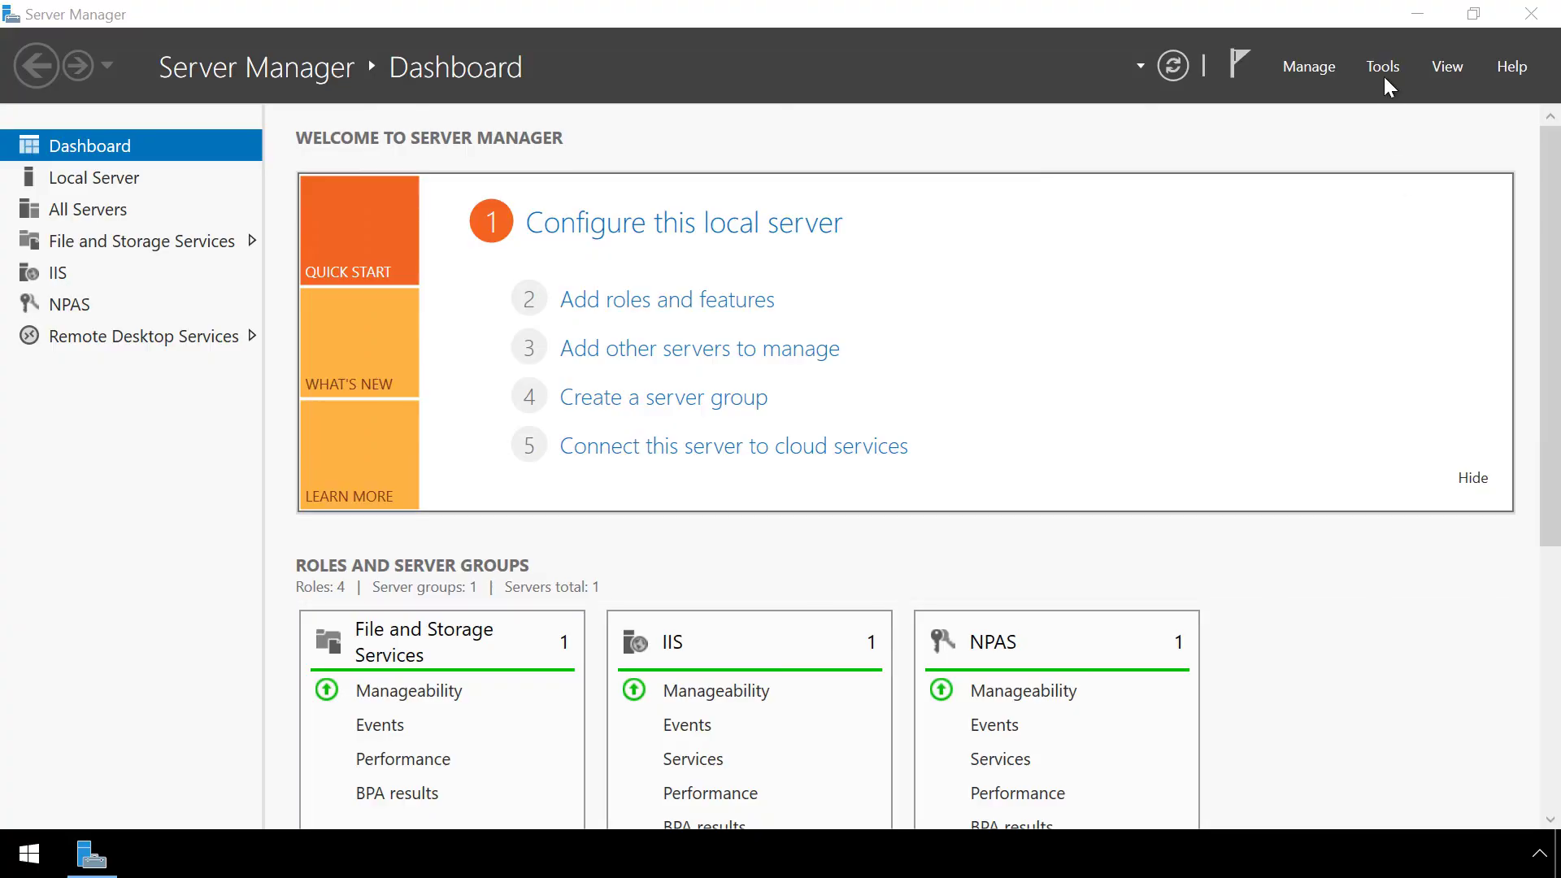
Launch RD Gateway Manager from Server Manager's Remote Desktop Services tools.
{"action": "left_click", "coordinate": [1383, 68]}
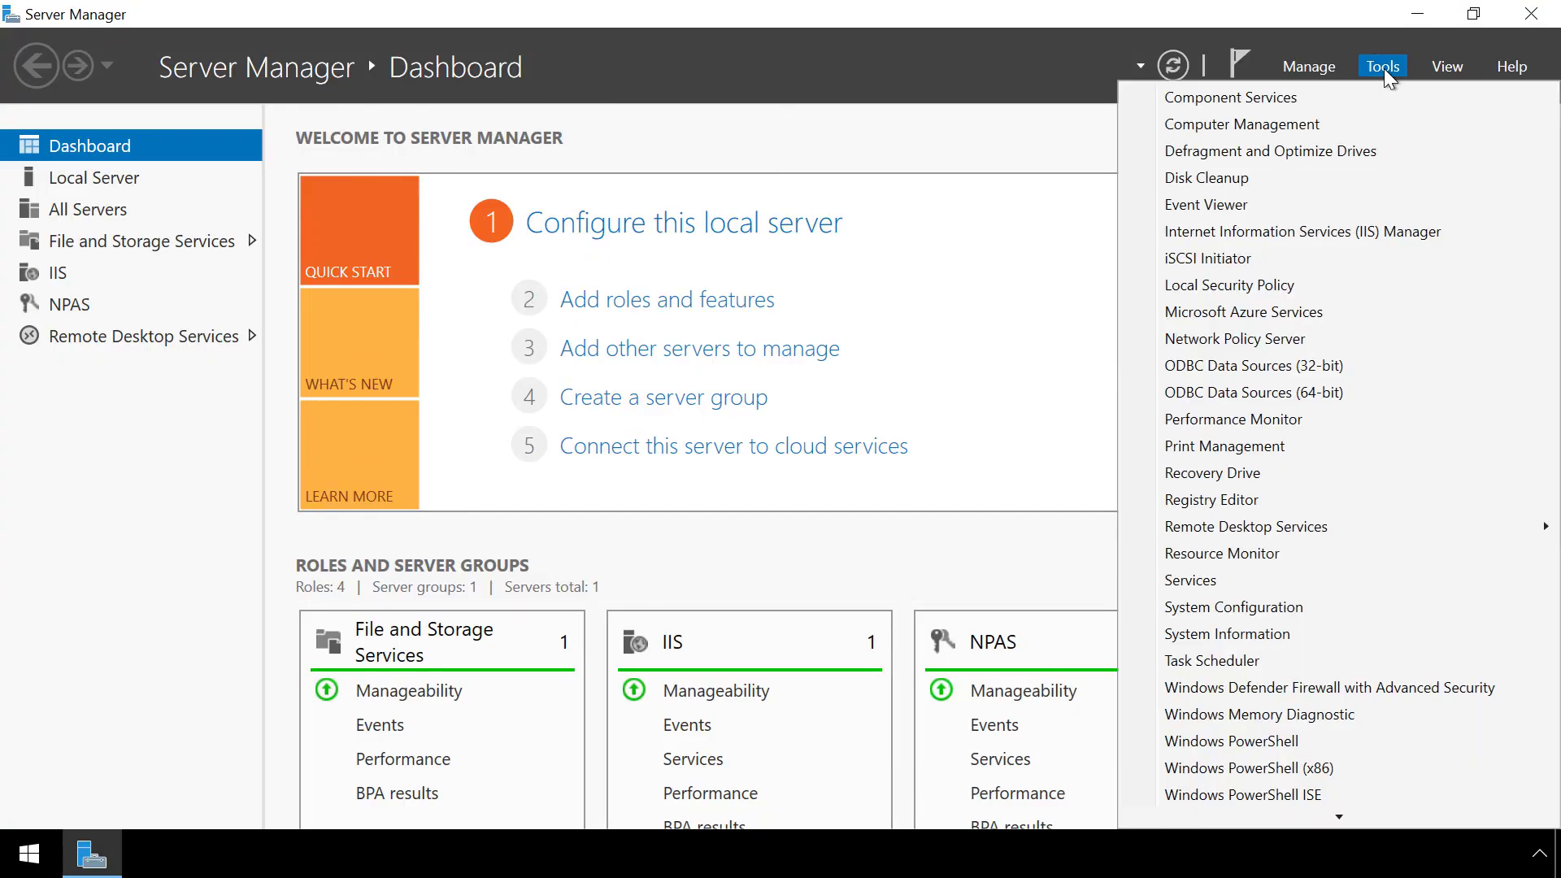
{"action": "mouse_move", "coordinate": [1298, 530]}
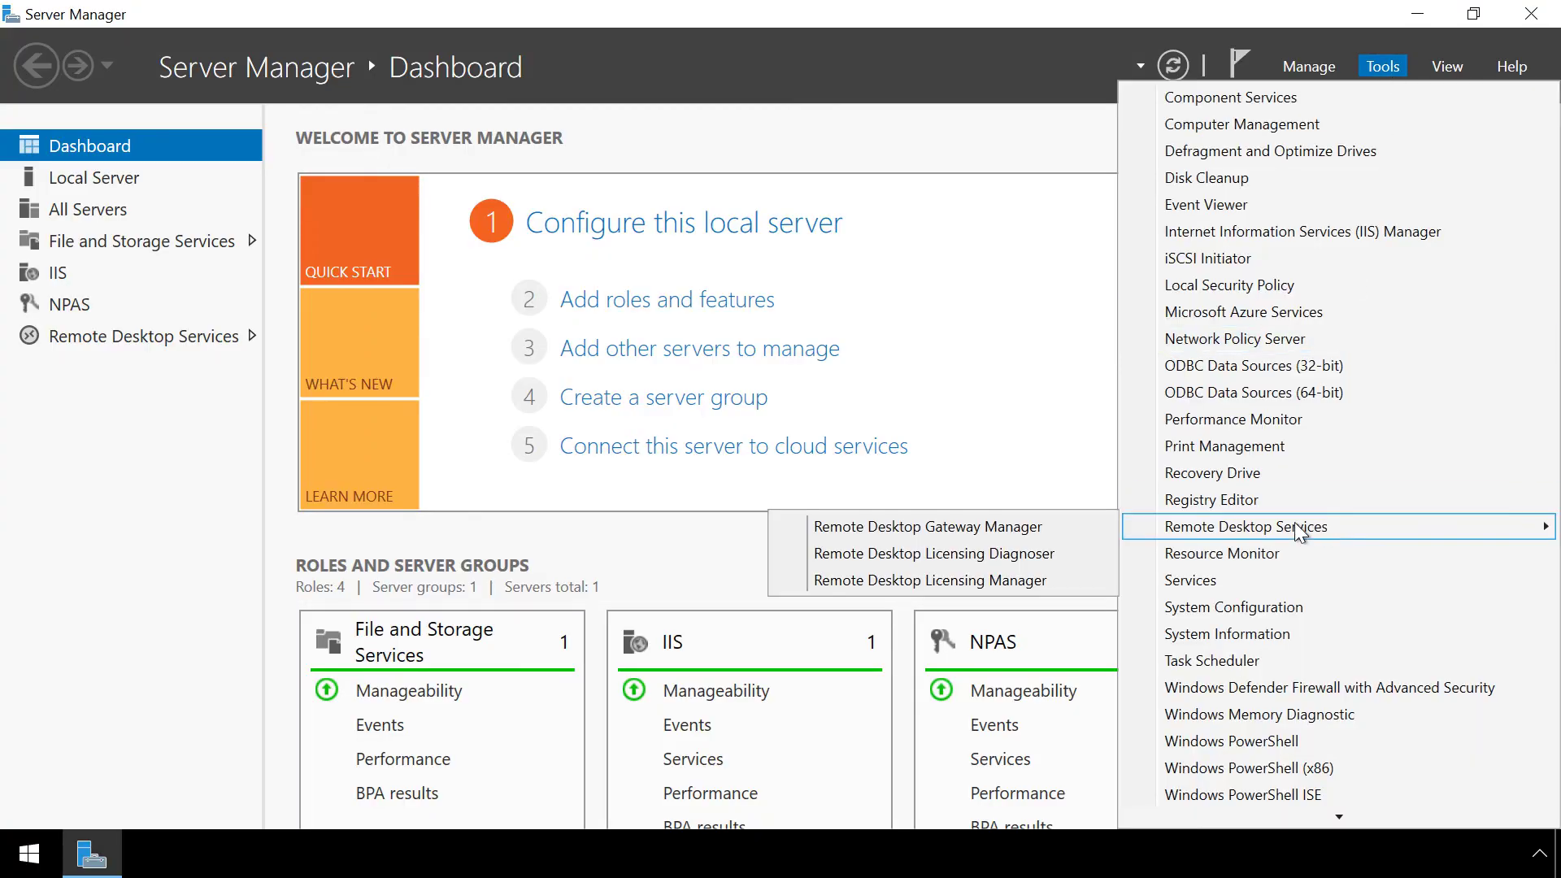
{"action": "left_click", "coordinate": [1045, 526]}
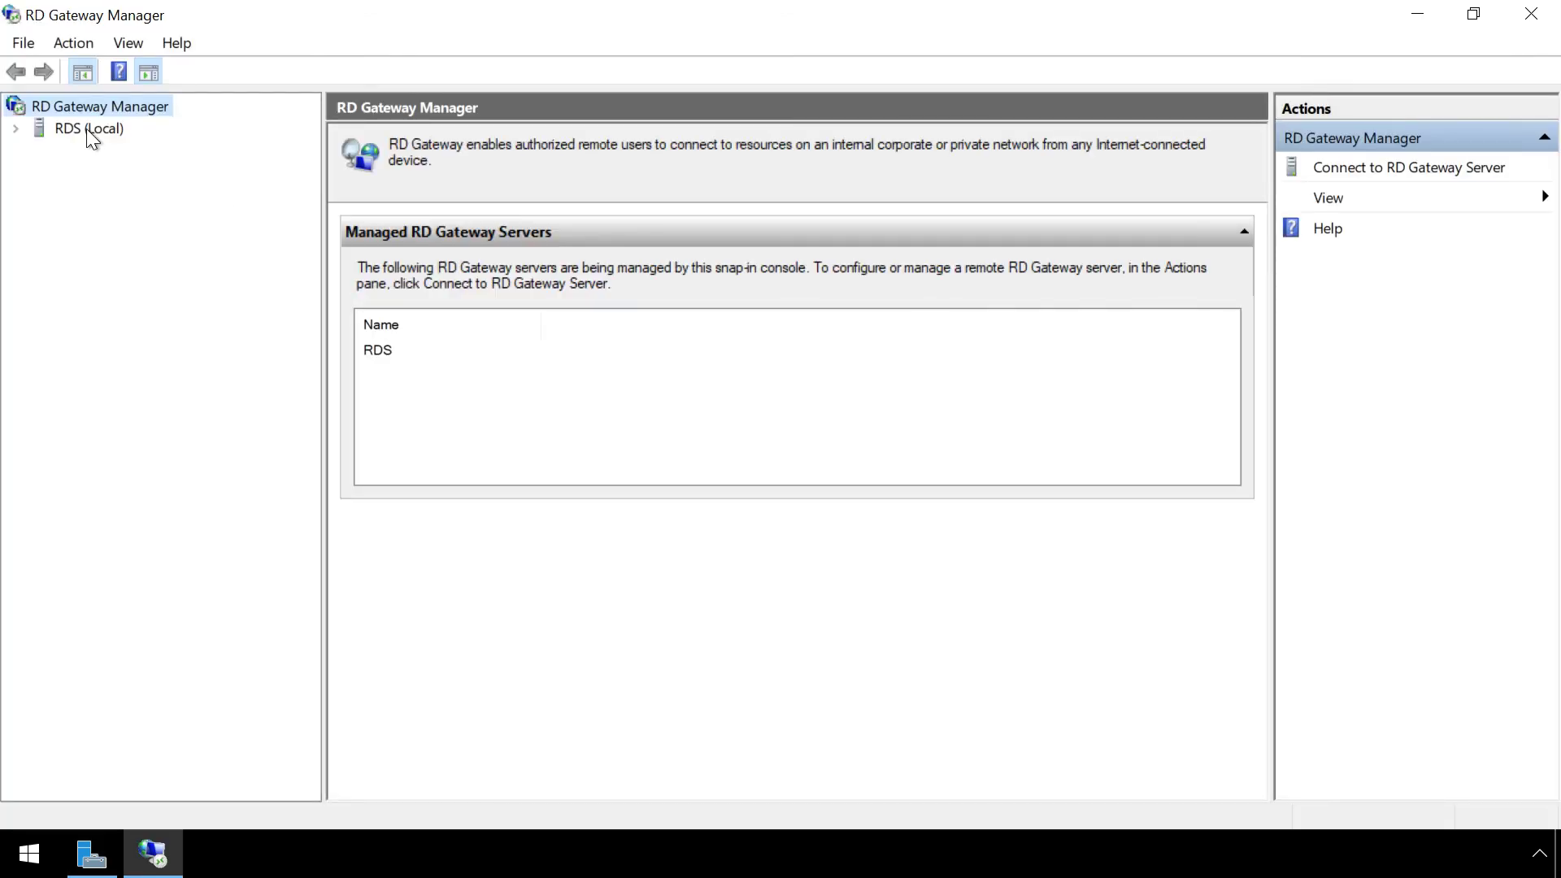
Store RD CAPs on central NPS server 10.0.10.162 in RDS properties, secured with a new shared secret.
{"action": "left_click", "coordinate": [88, 130]}
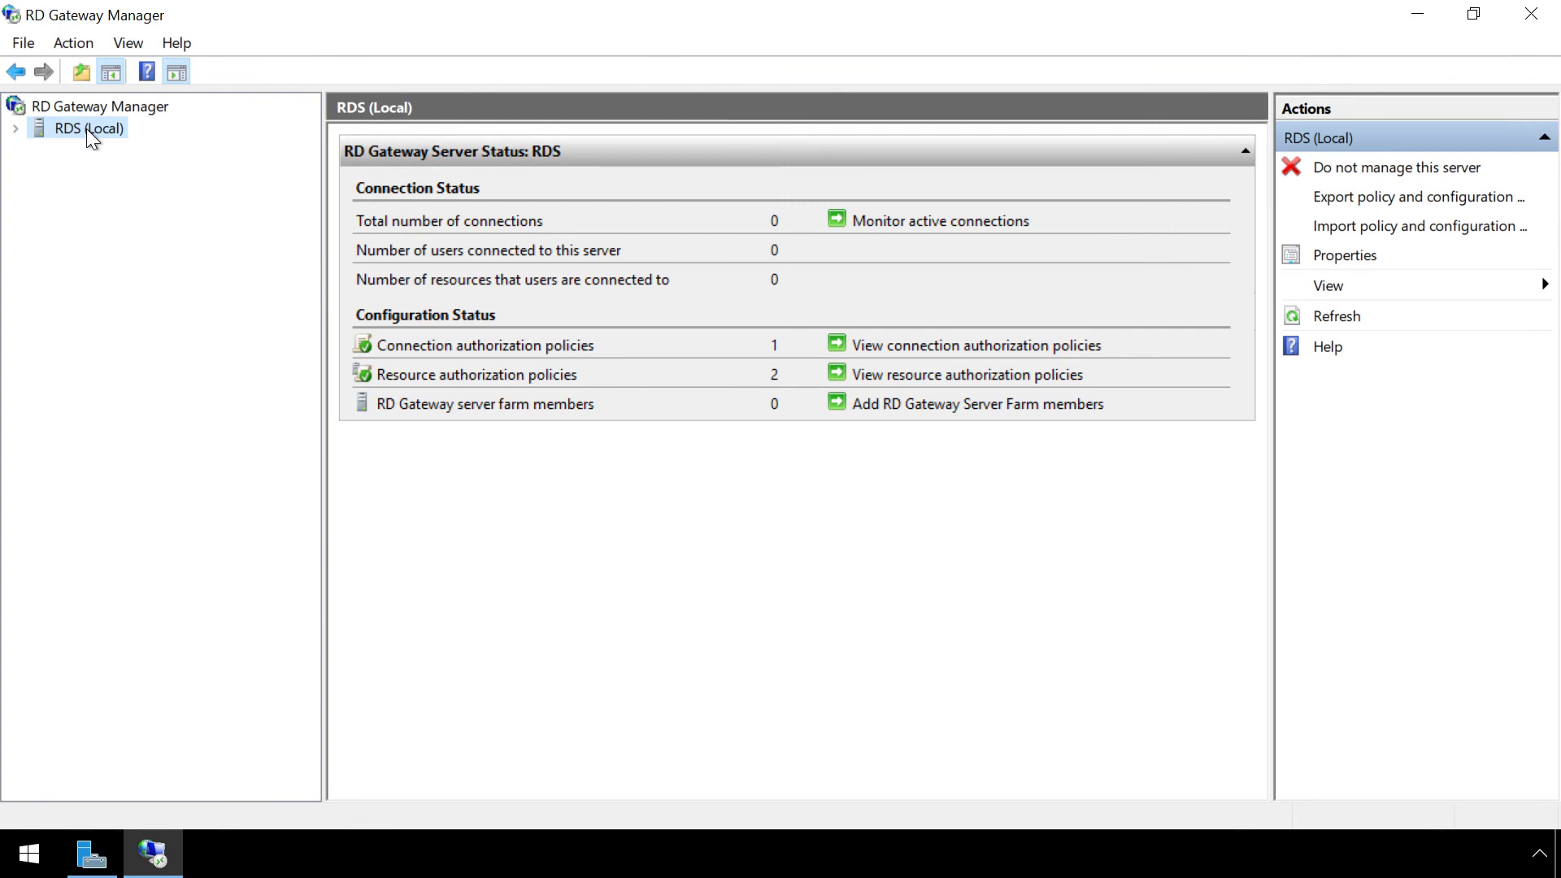
{"action": "right_click", "coordinate": [87, 128]}
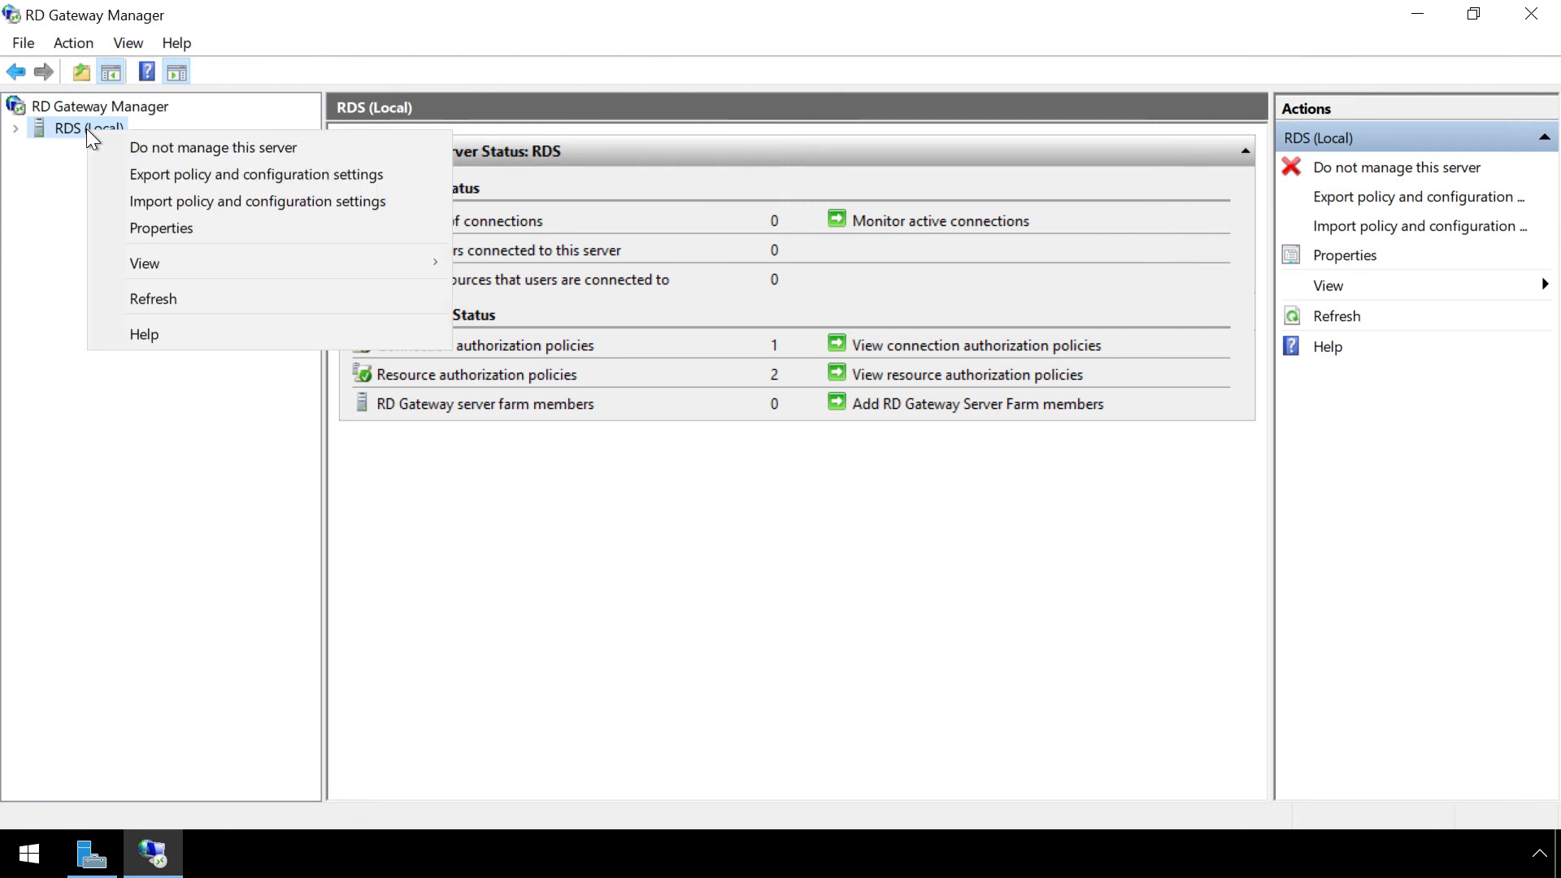
{"action": "left_click", "coordinate": [143, 229]}
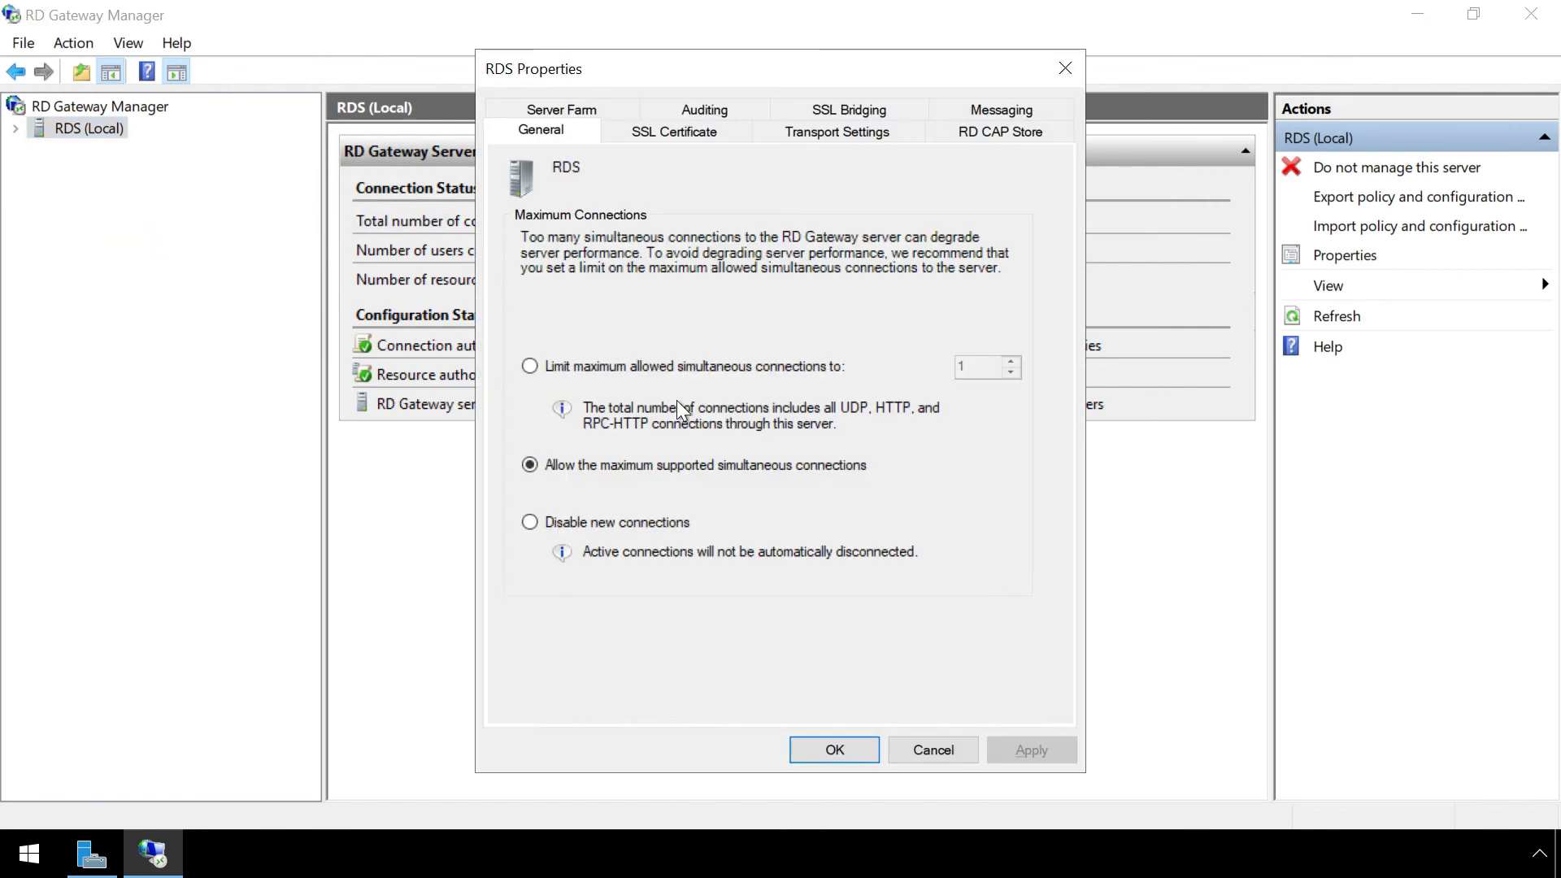
{"action": "left_click", "coordinate": [1002, 133]}
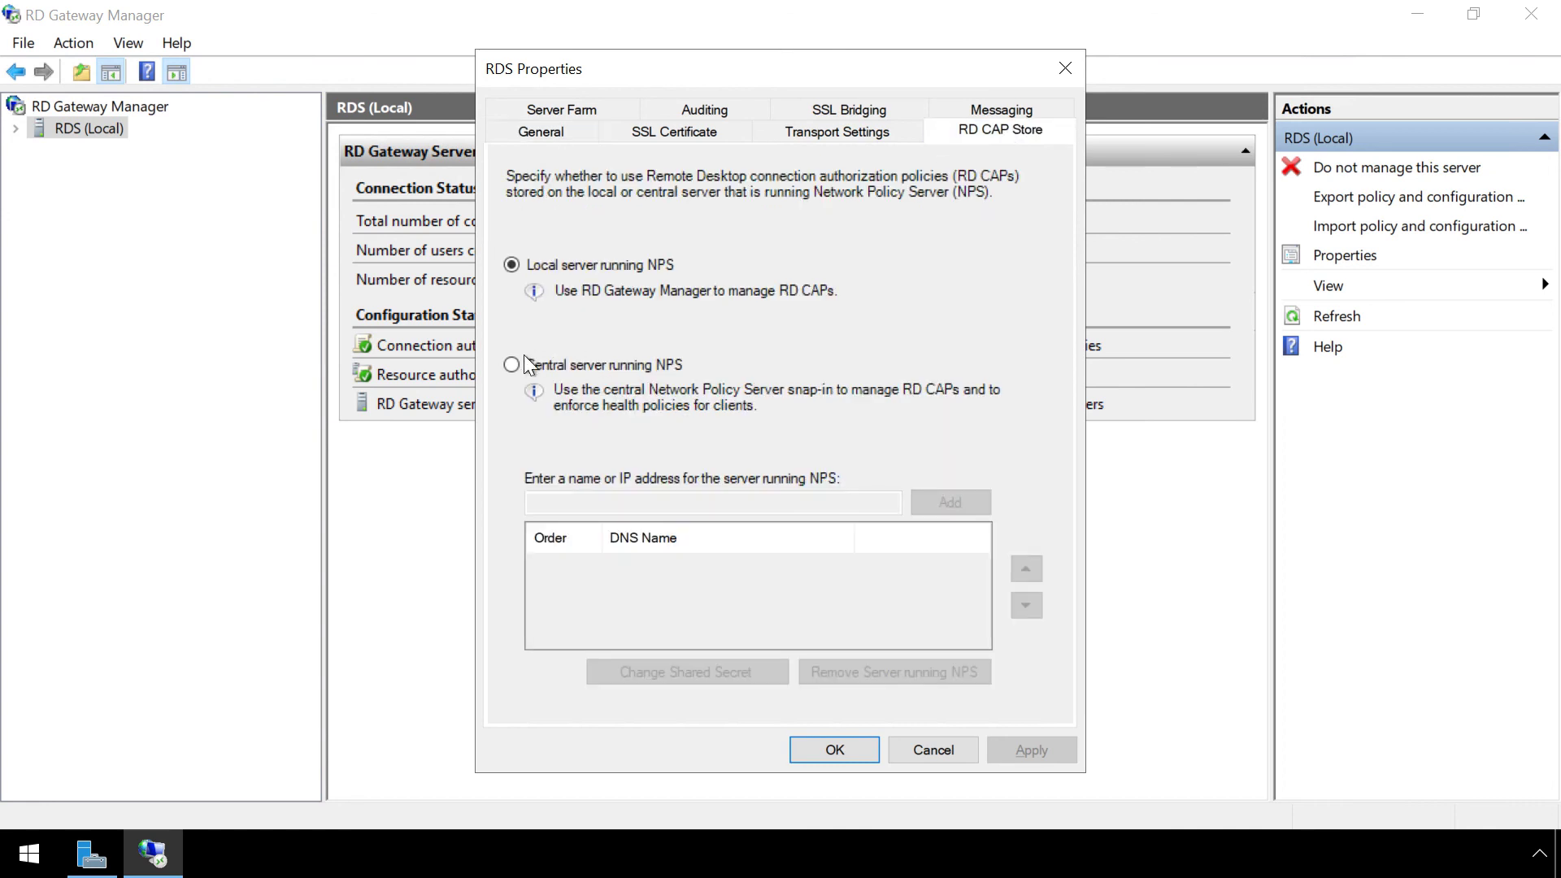
{"action": "left_click", "coordinate": [511, 365]}
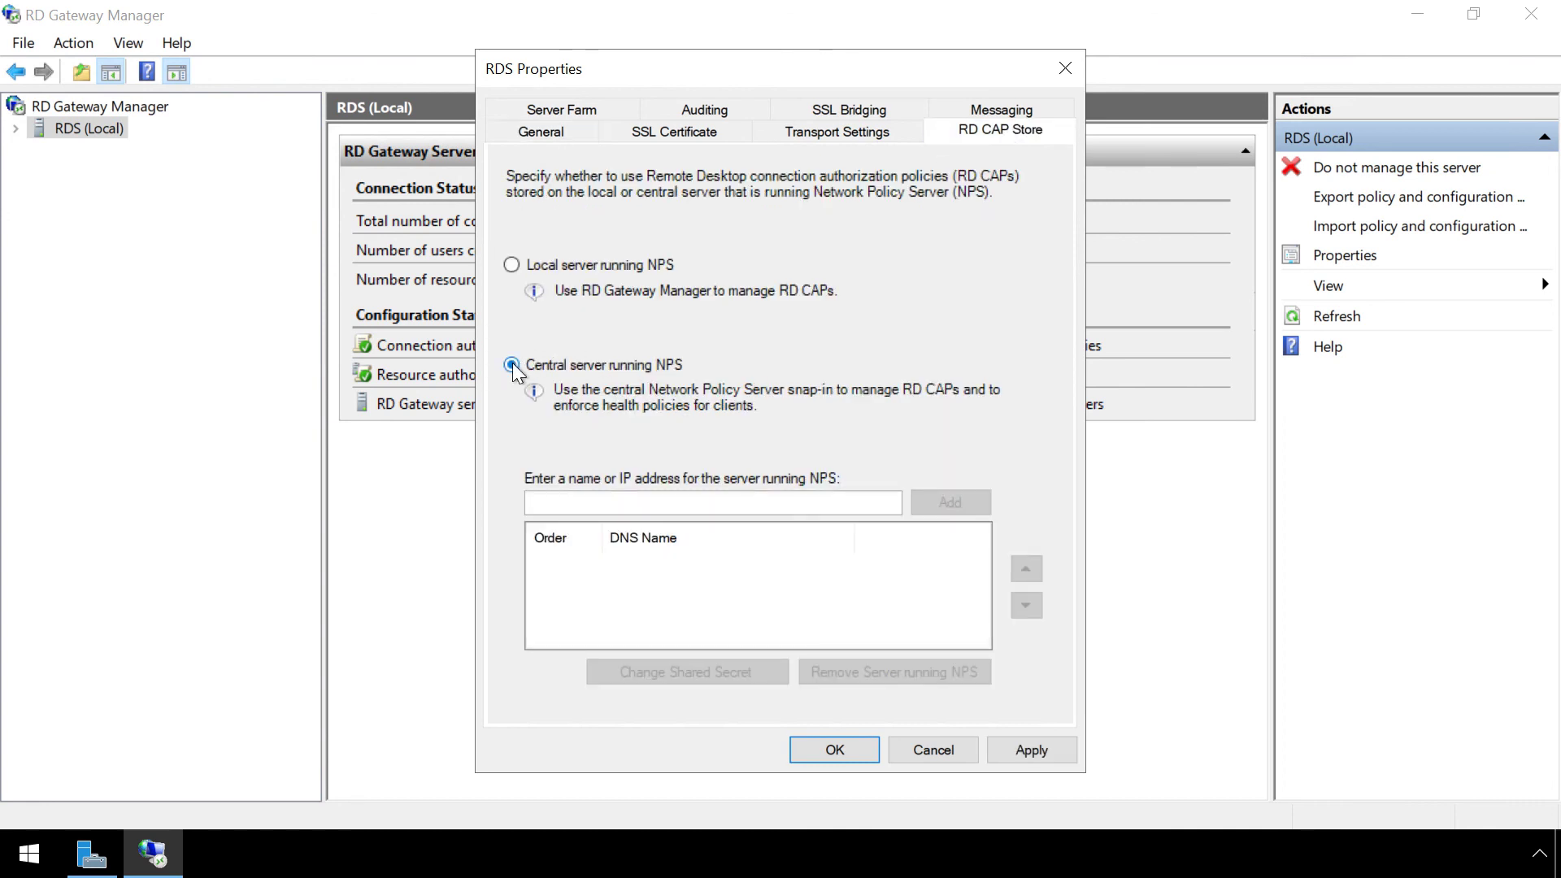
{"action": "left_click", "coordinate": [779, 507]}
{"action": "type", "text": "10"}
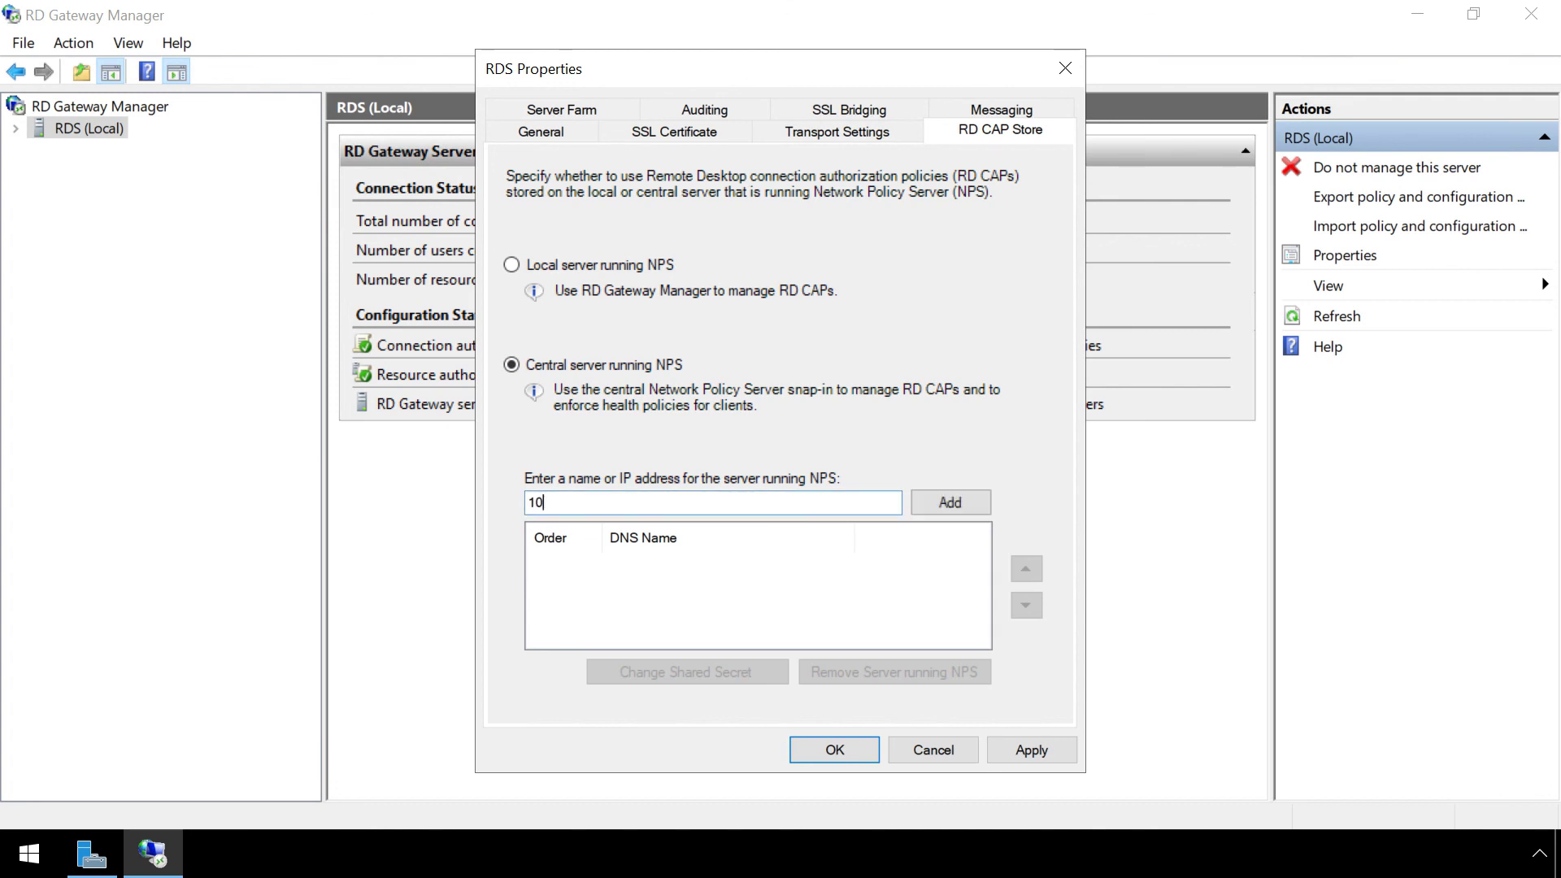
{"action": "type", "text": ".0.10.162"}
{"action": "left_click", "coordinate": [946, 501]}
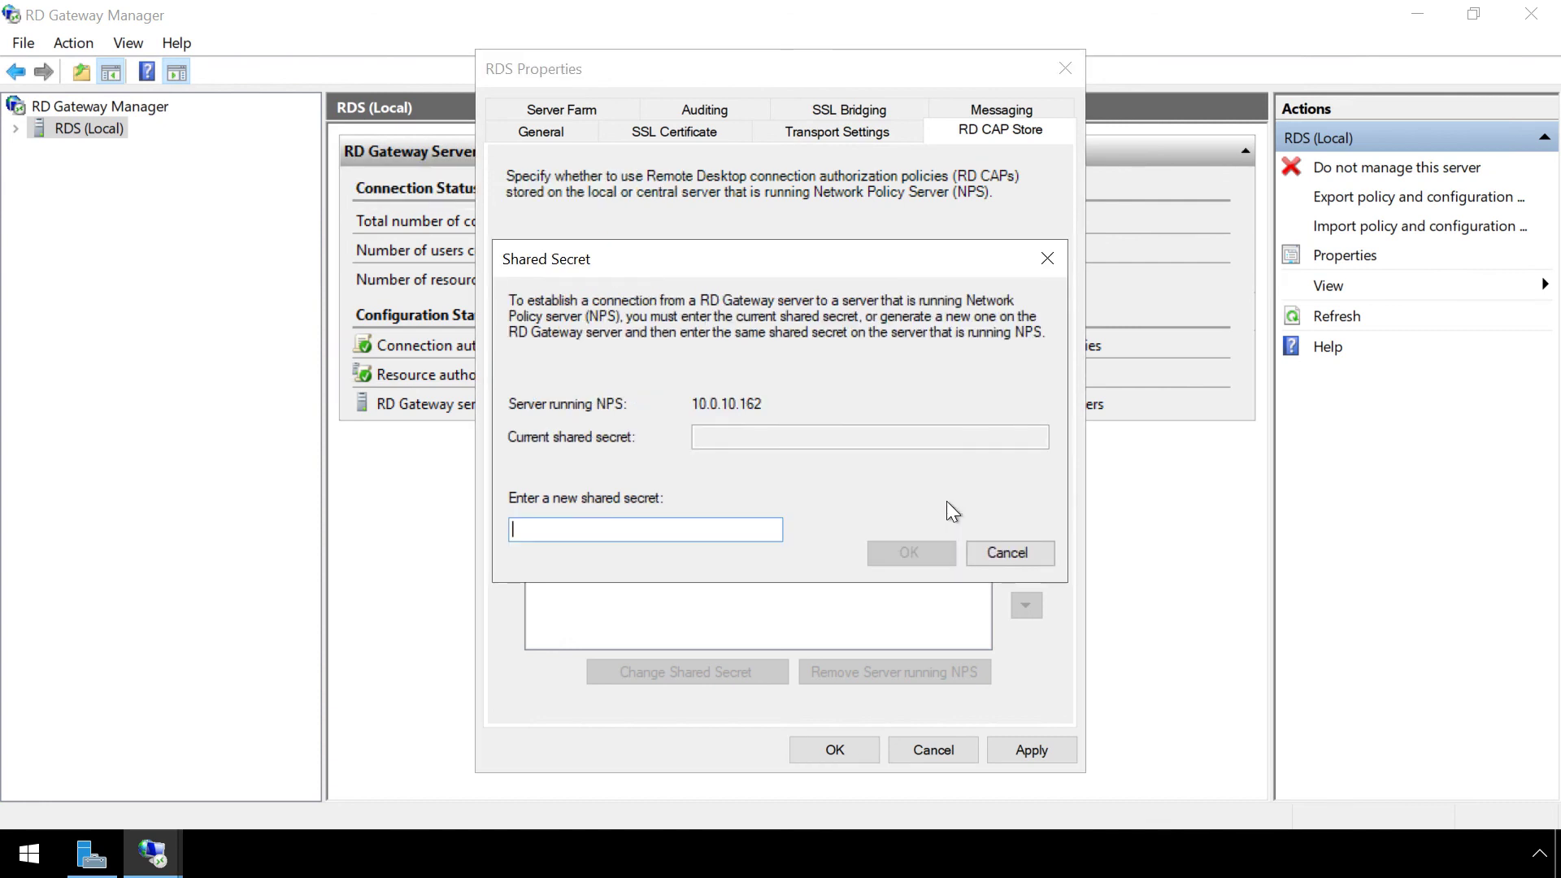
{"action": "type", "text": "loginT"}
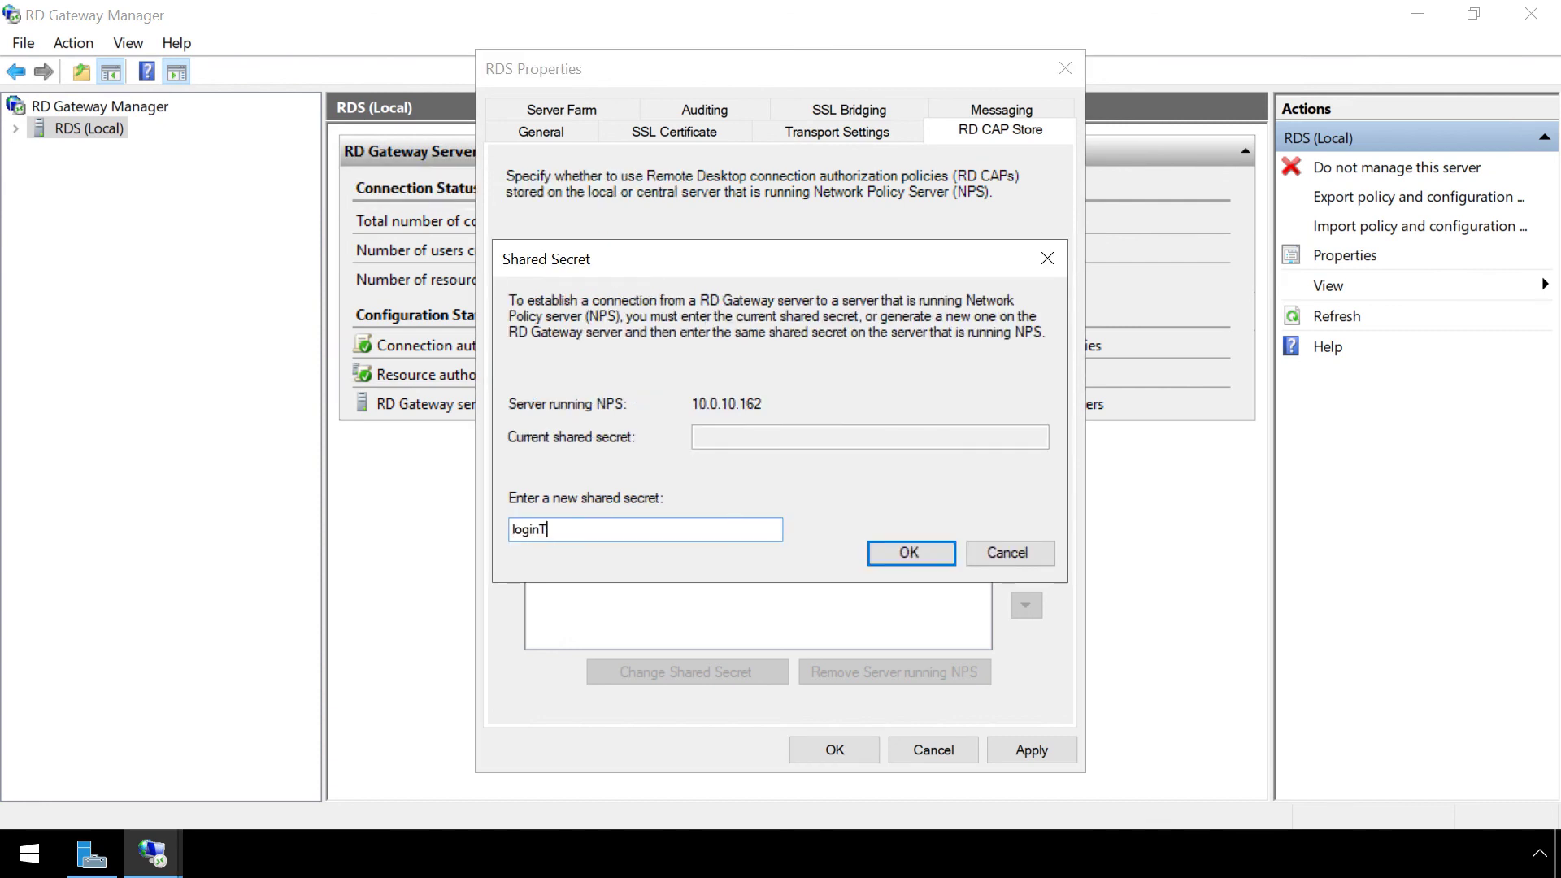
{"action": "type", "text": "C123"}
{"action": "left_click", "coordinate": [908, 553]}
{"action": "left_click", "coordinate": [855, 743]}
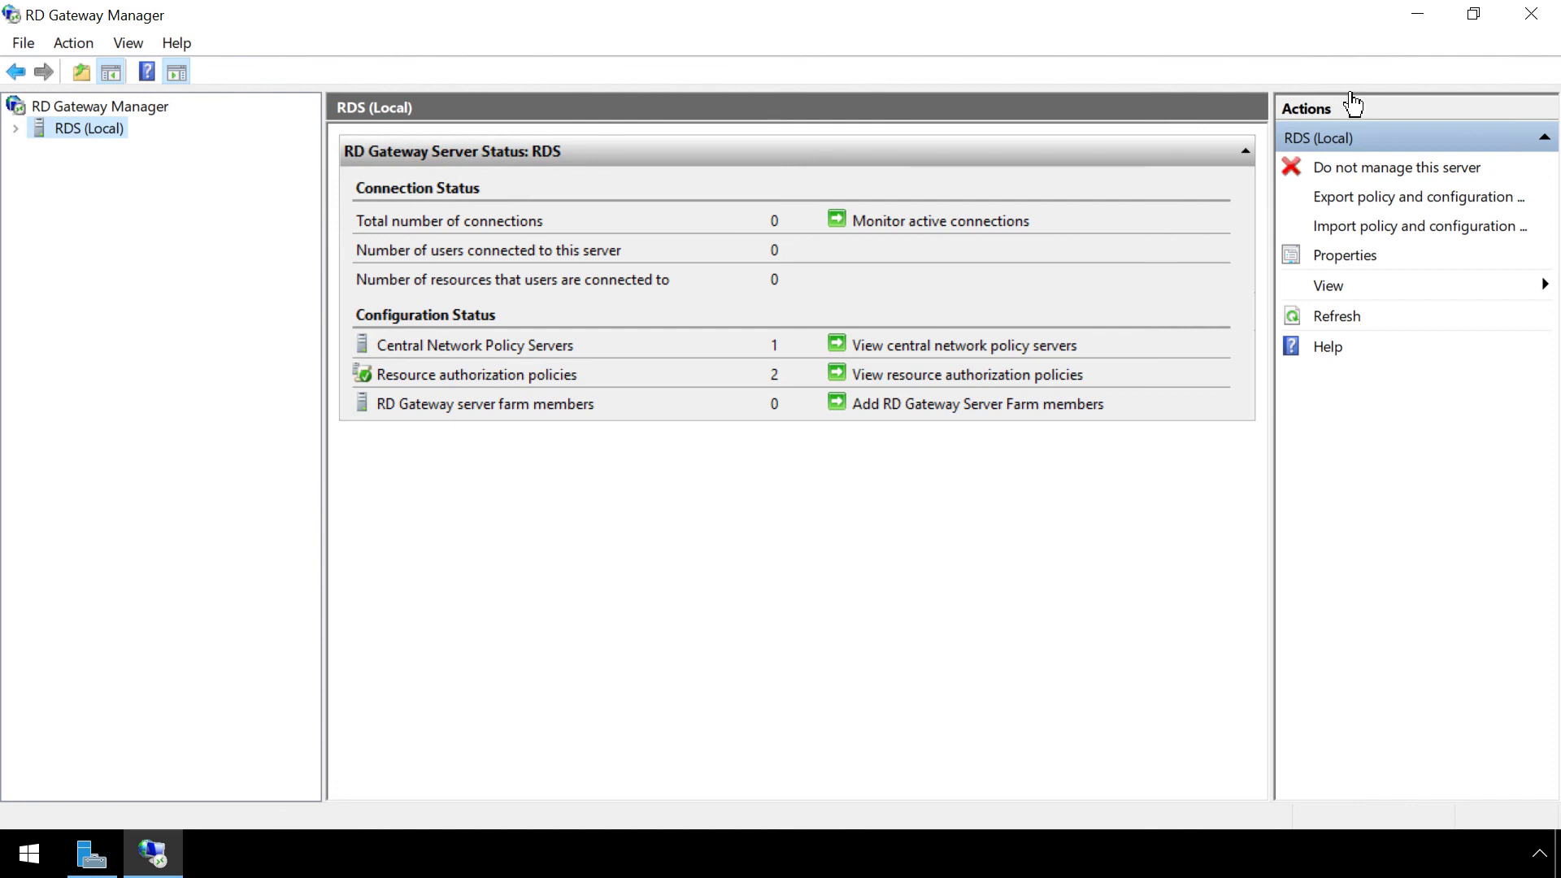
Swap RD Gateway Manager for a maximized Network Policy Server and select TS GATEWAY SERVER GROUP.
{"action": "left_click", "coordinate": [1530, 14]}
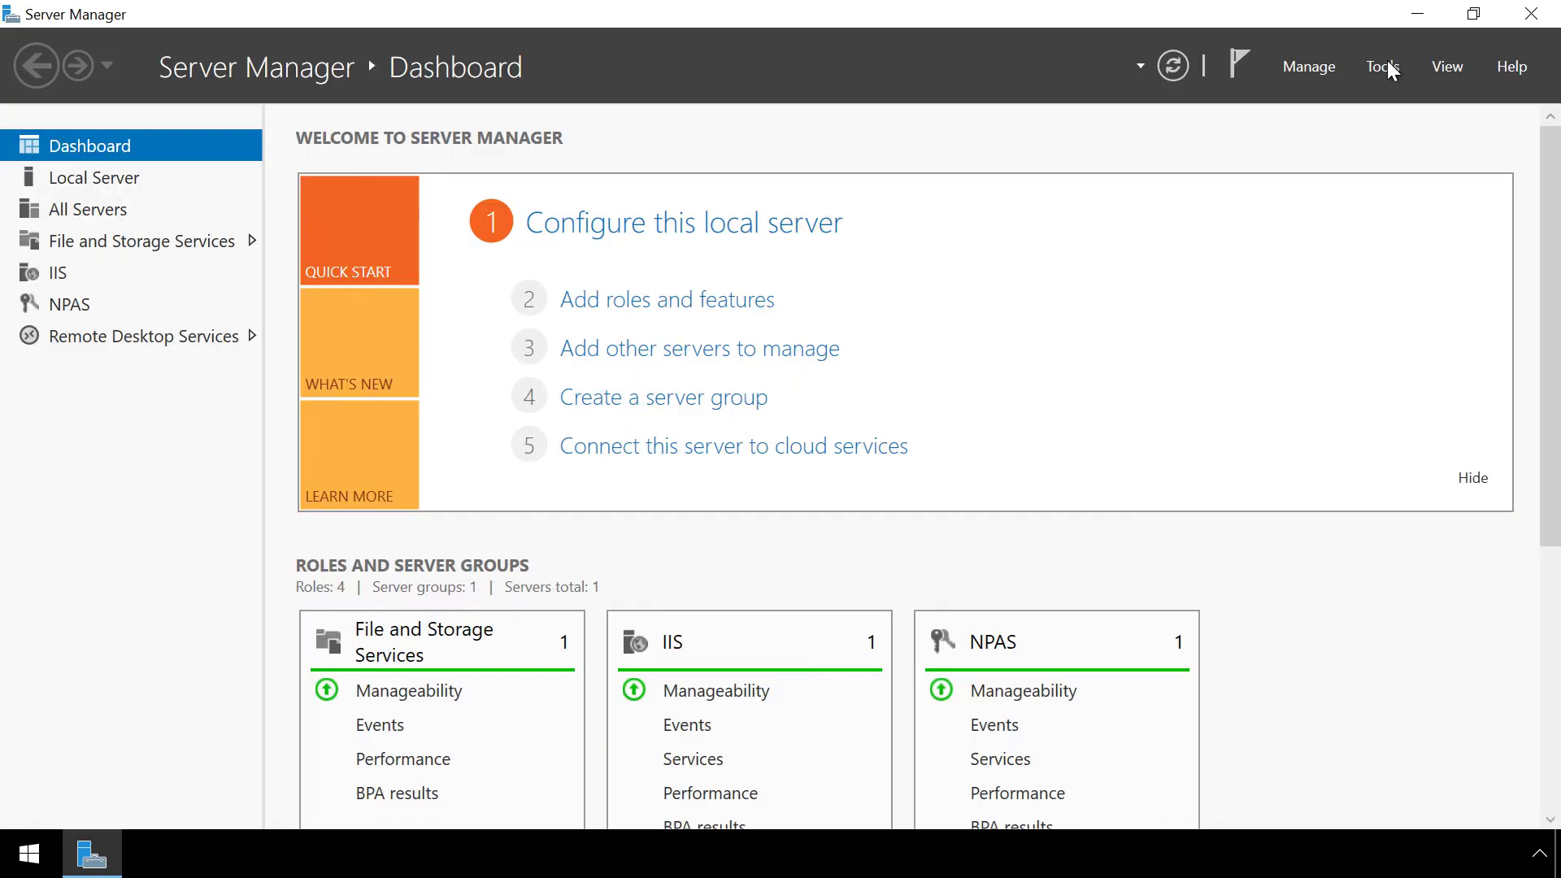
{"action": "left_click", "coordinate": [1382, 67]}
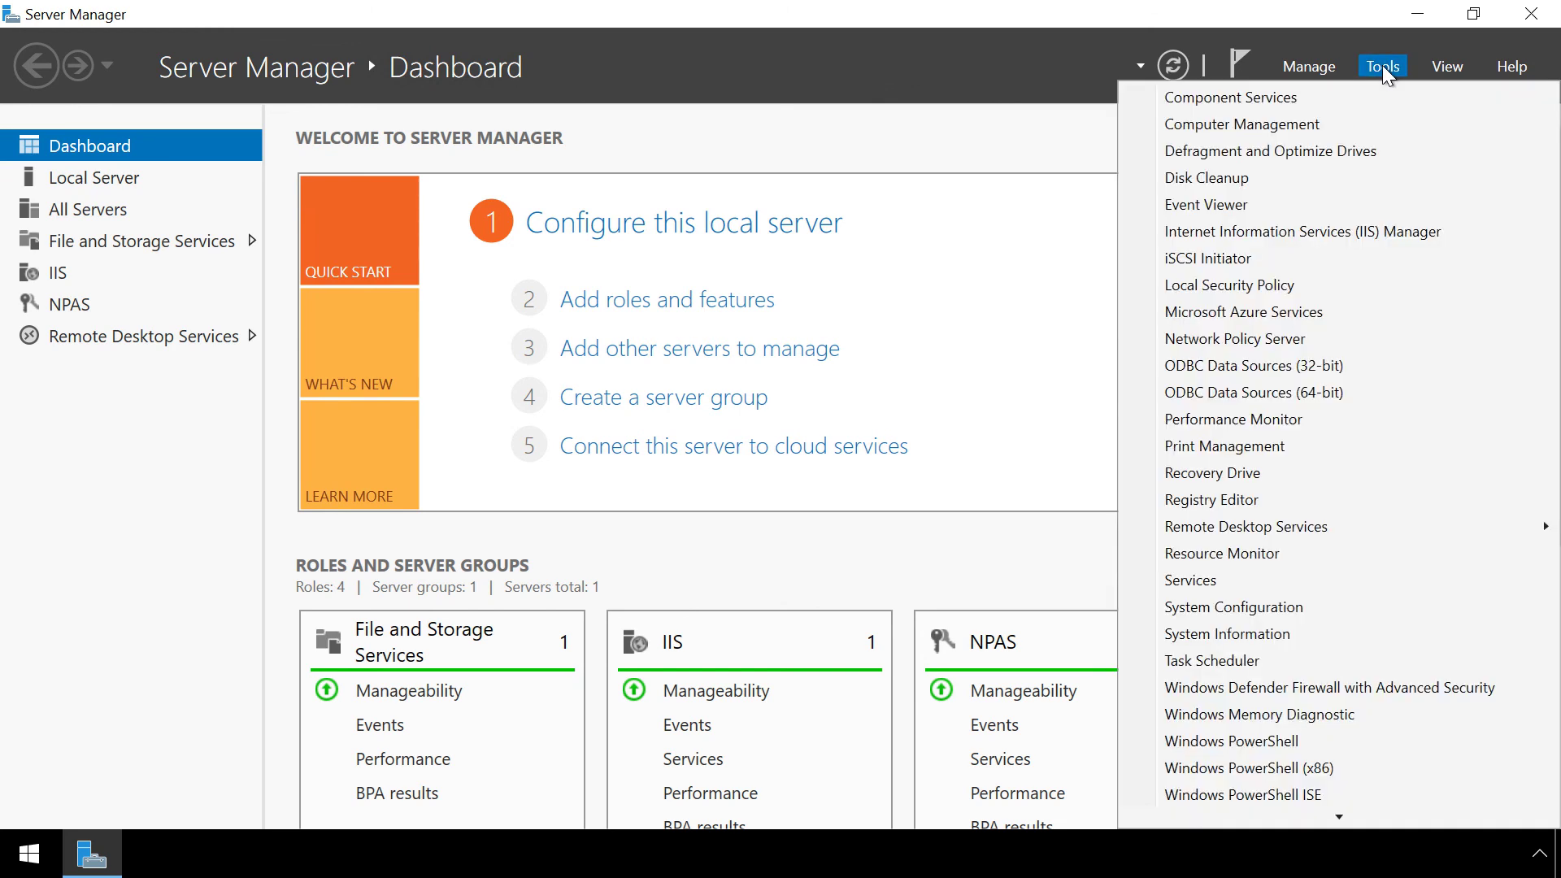
{"action": "left_click", "coordinate": [1310, 338]}
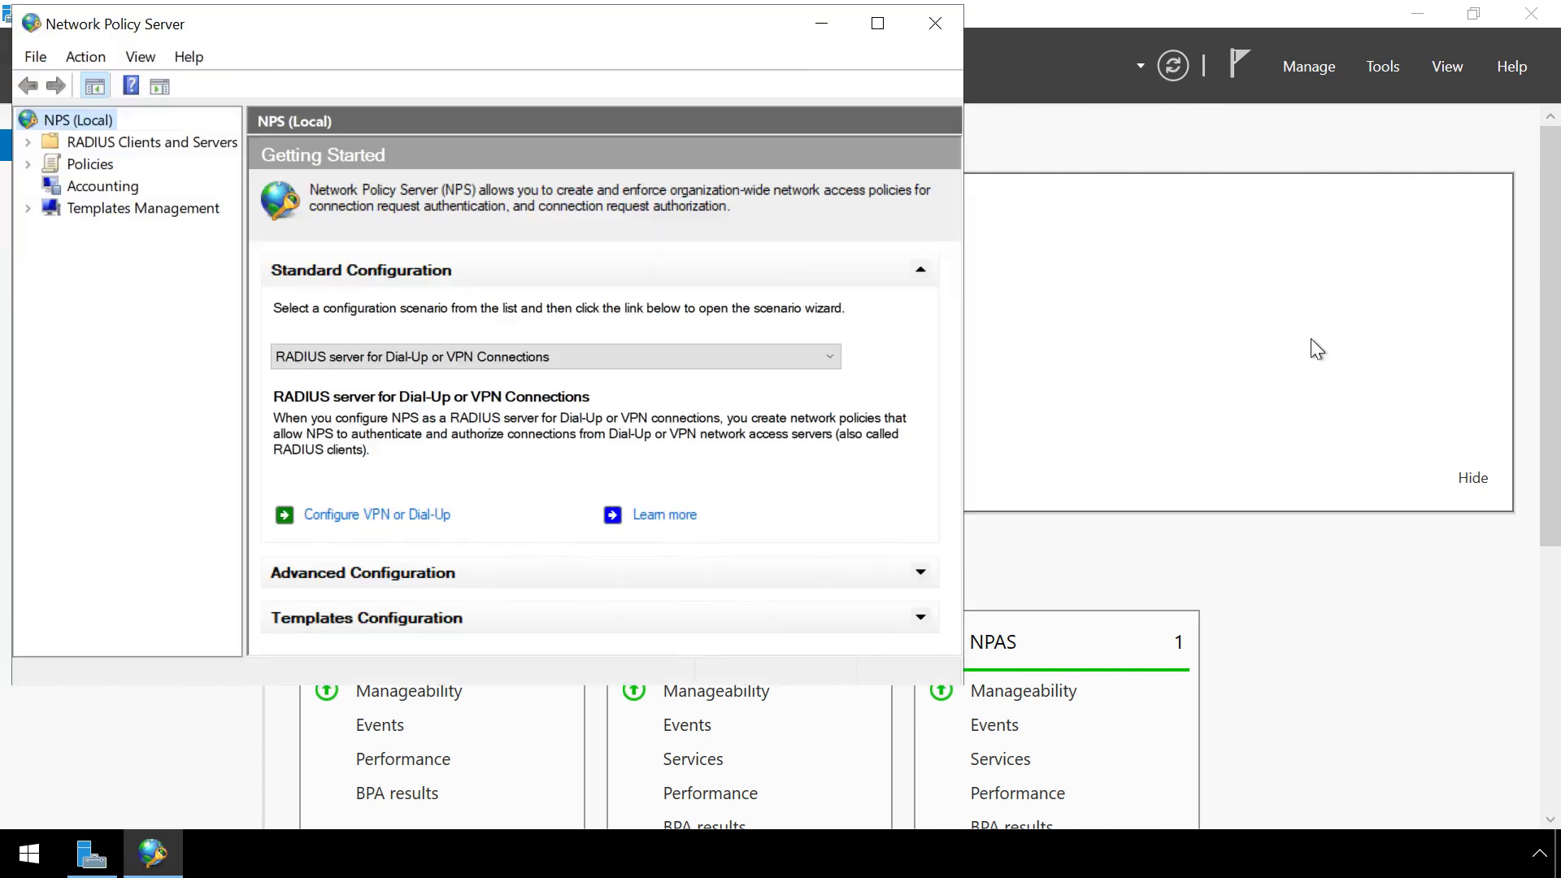
{"action": "left_click", "coordinate": [877, 22]}
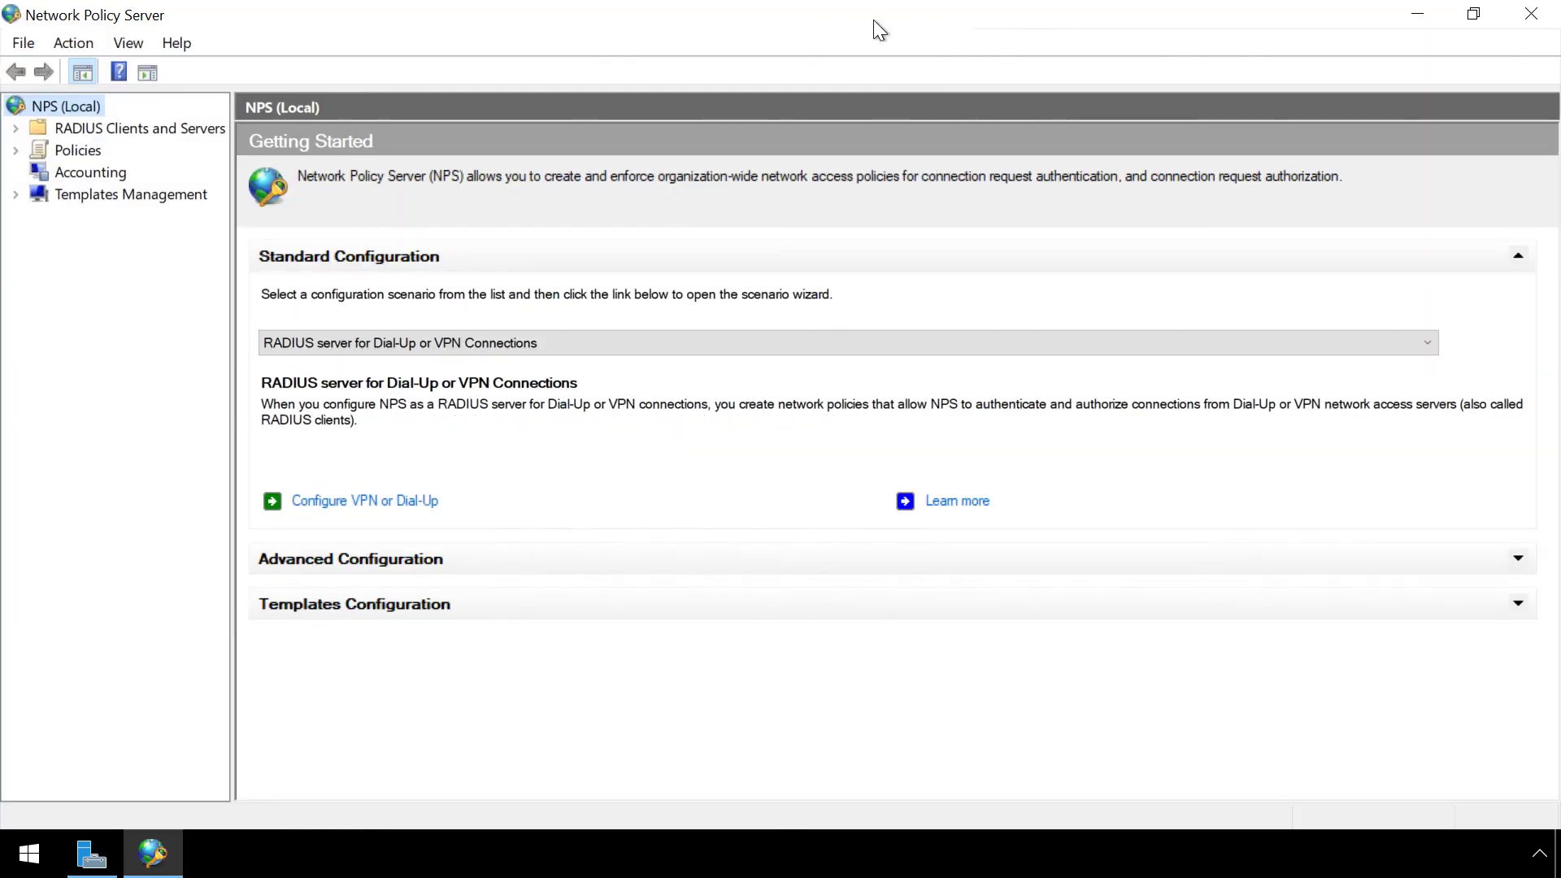
{"action": "left_click", "coordinate": [16, 127]}
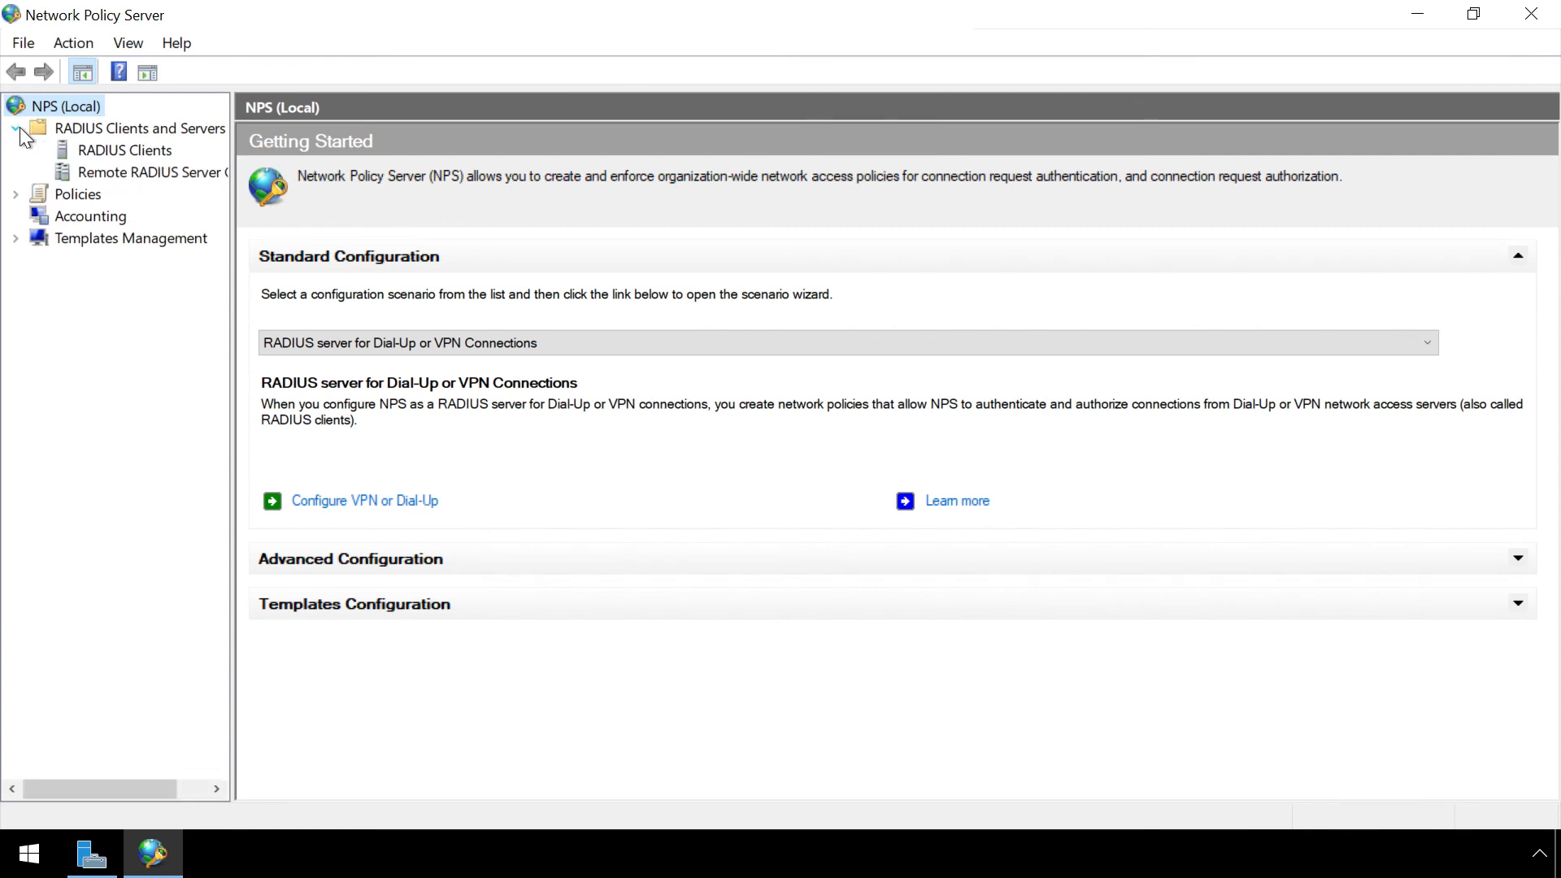
{"action": "left_click", "coordinate": [102, 172]}
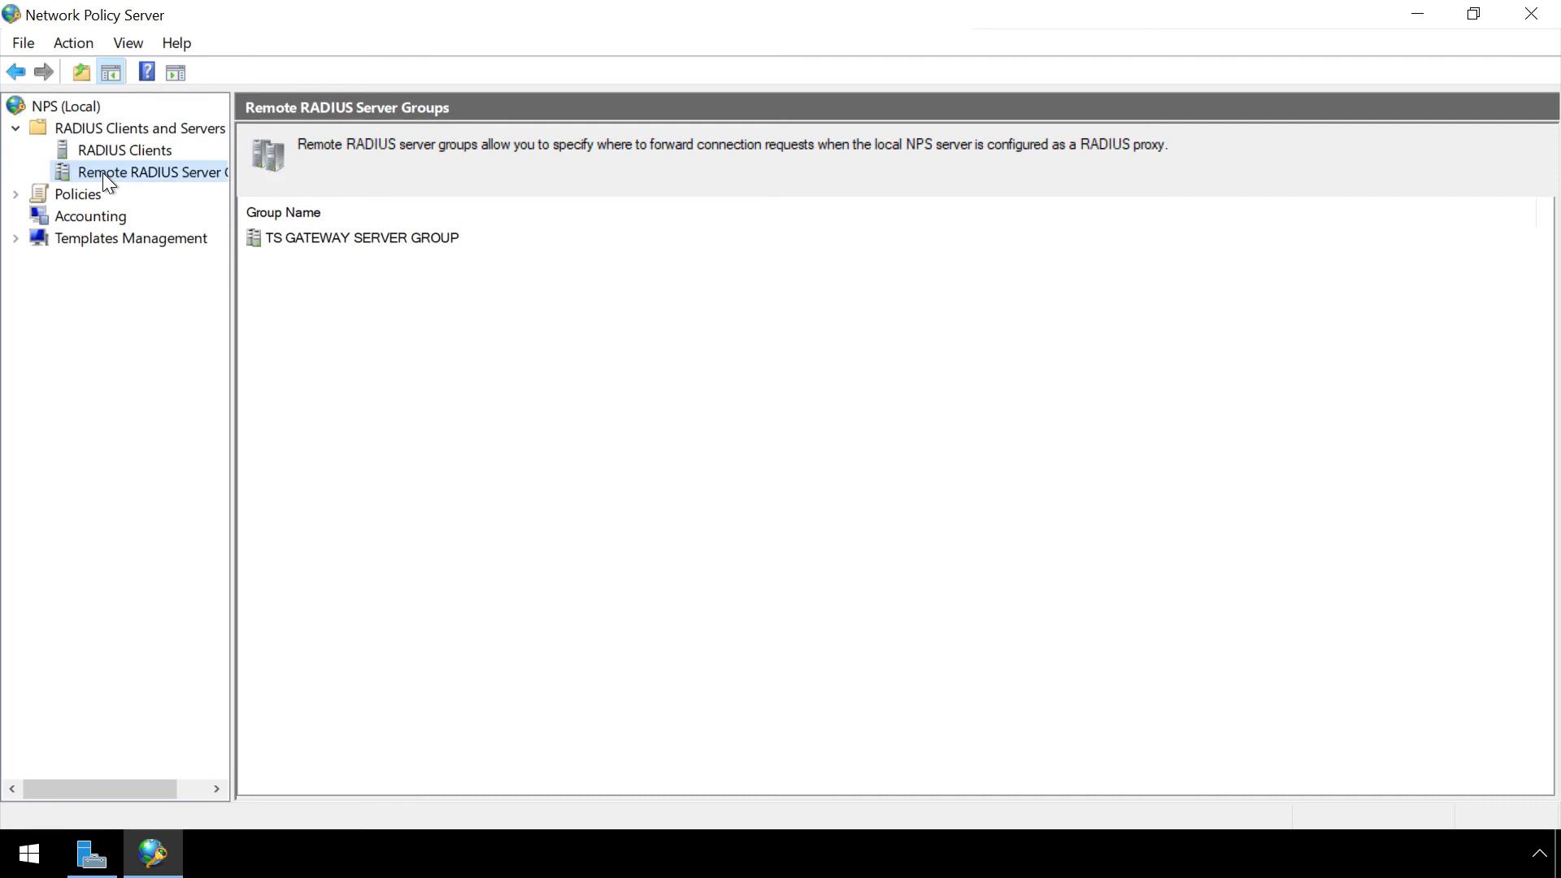
{"action": "left_click", "coordinate": [344, 238]}
{"action": "right_click", "coordinate": [343, 237]}
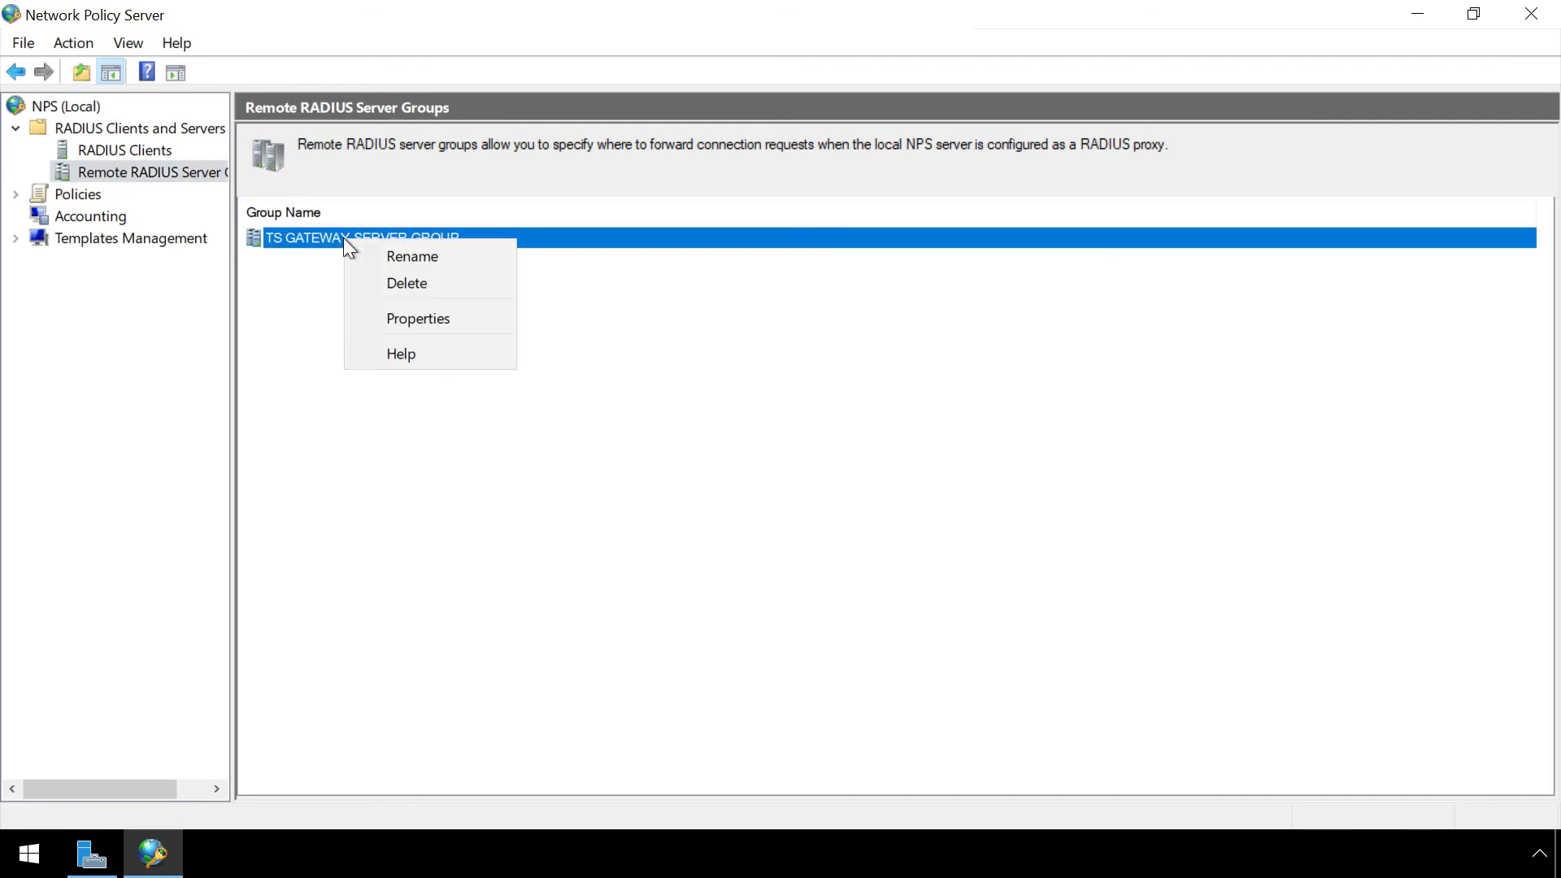
Set server 10.0.10.162's Load Balancing drop timeout and unavailable interval to 120 seconds each.
{"action": "left_click", "coordinate": [415, 317]}
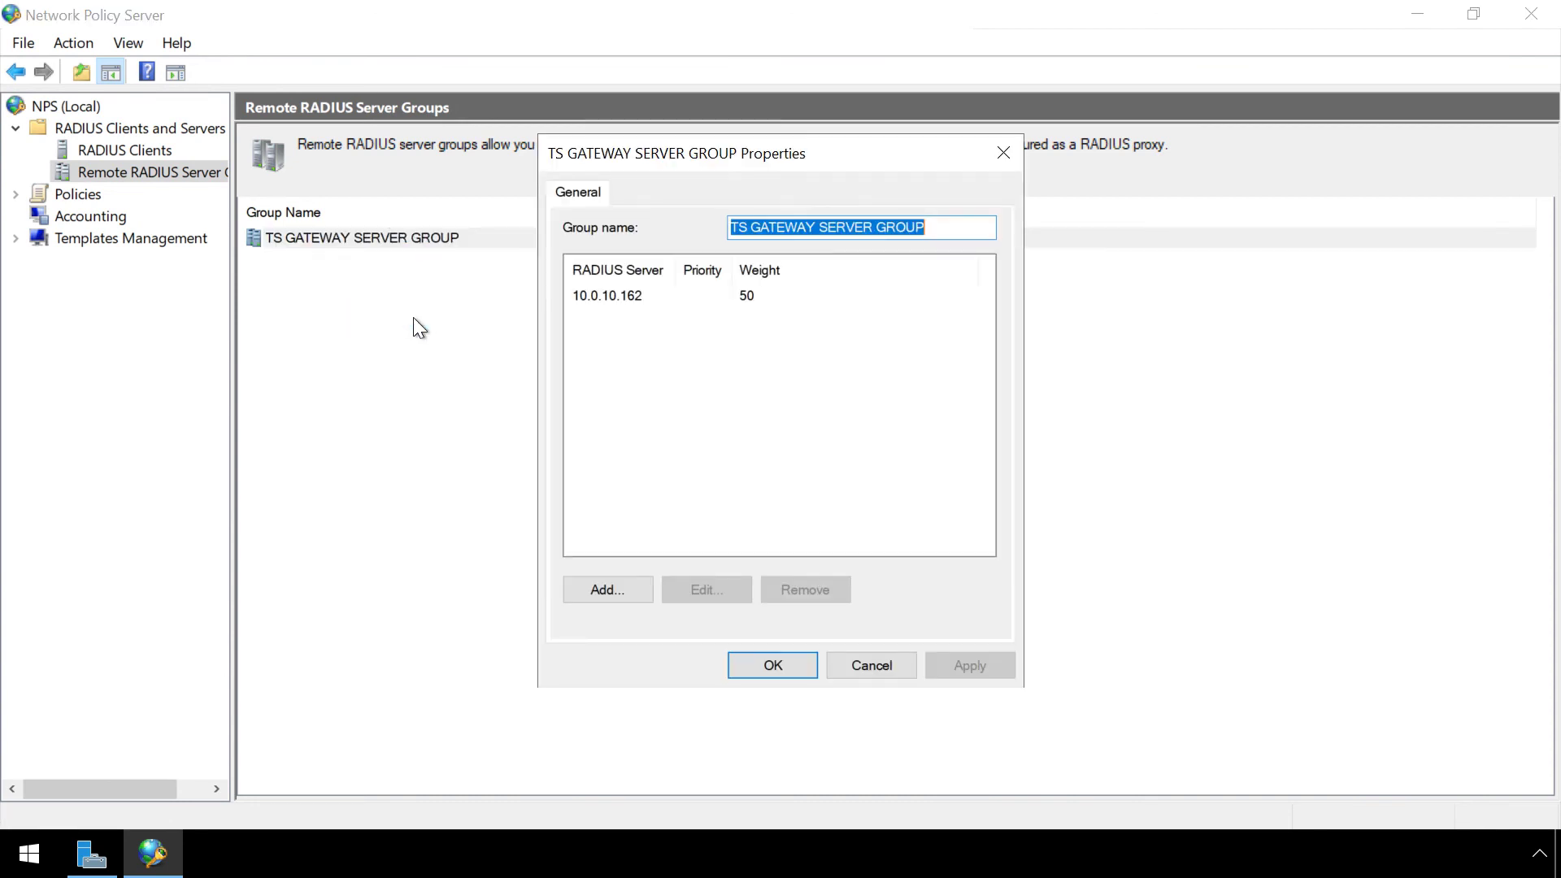
{"action": "left_click", "coordinate": [607, 296]}
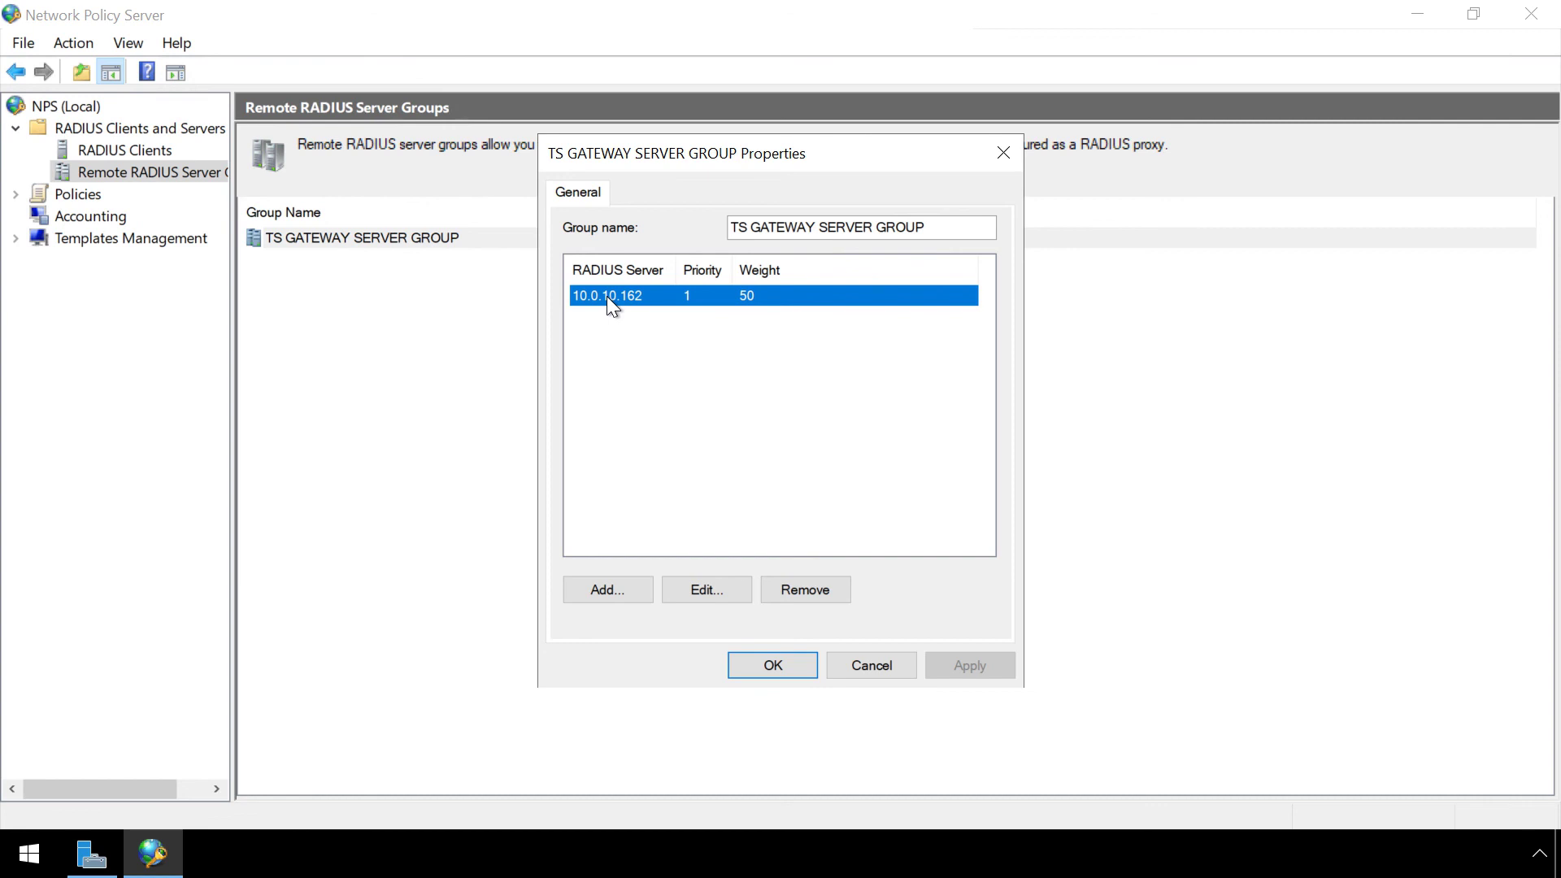
{"action": "left_click", "coordinate": [696, 588]}
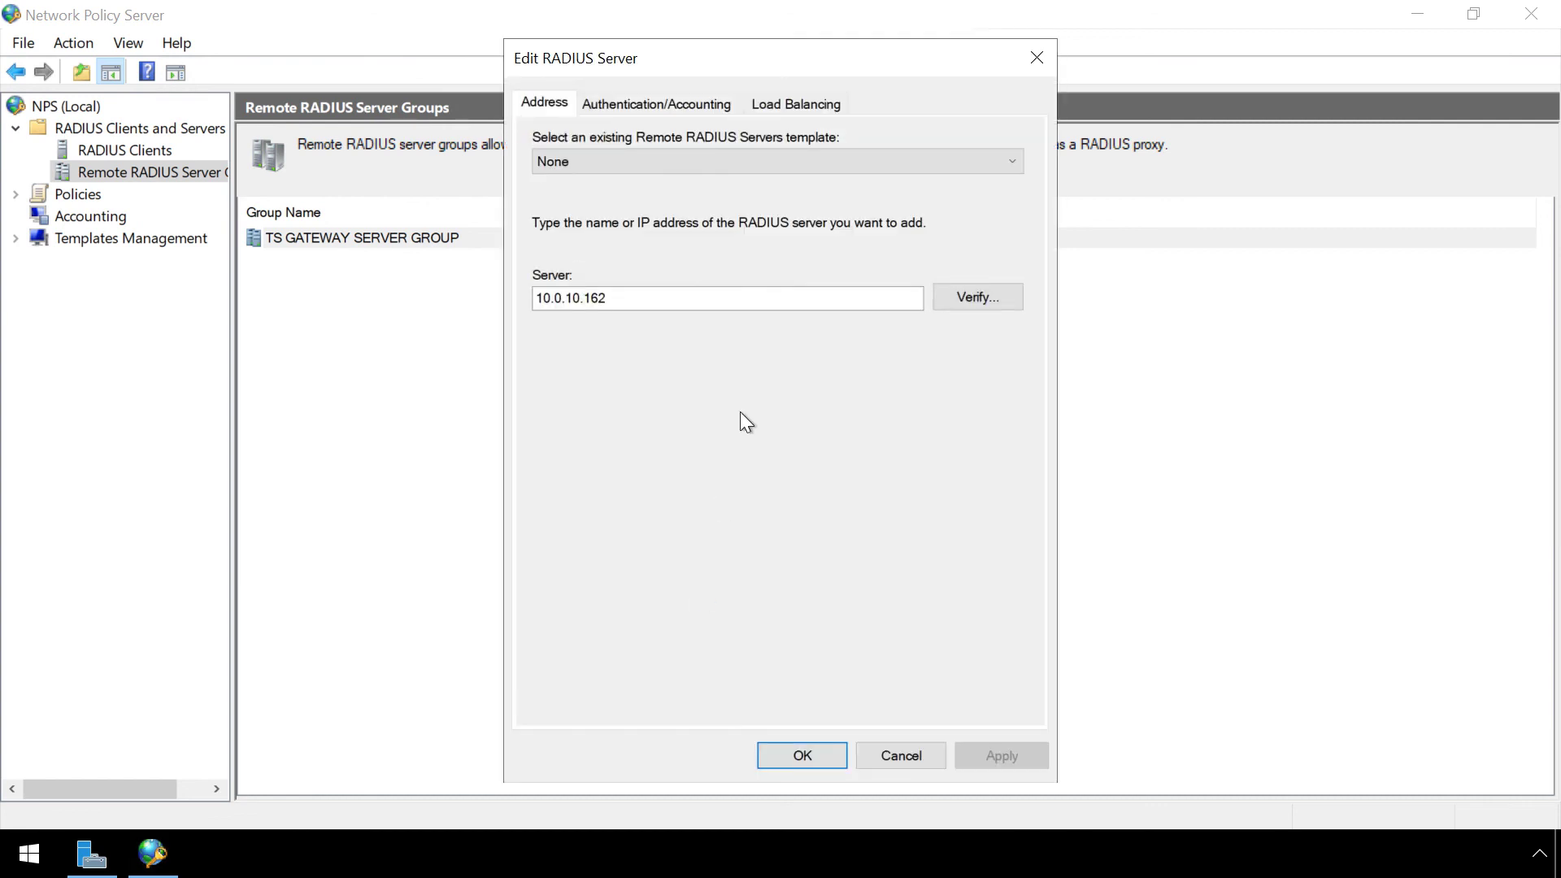
{"action": "left_click", "coordinate": [805, 102]}
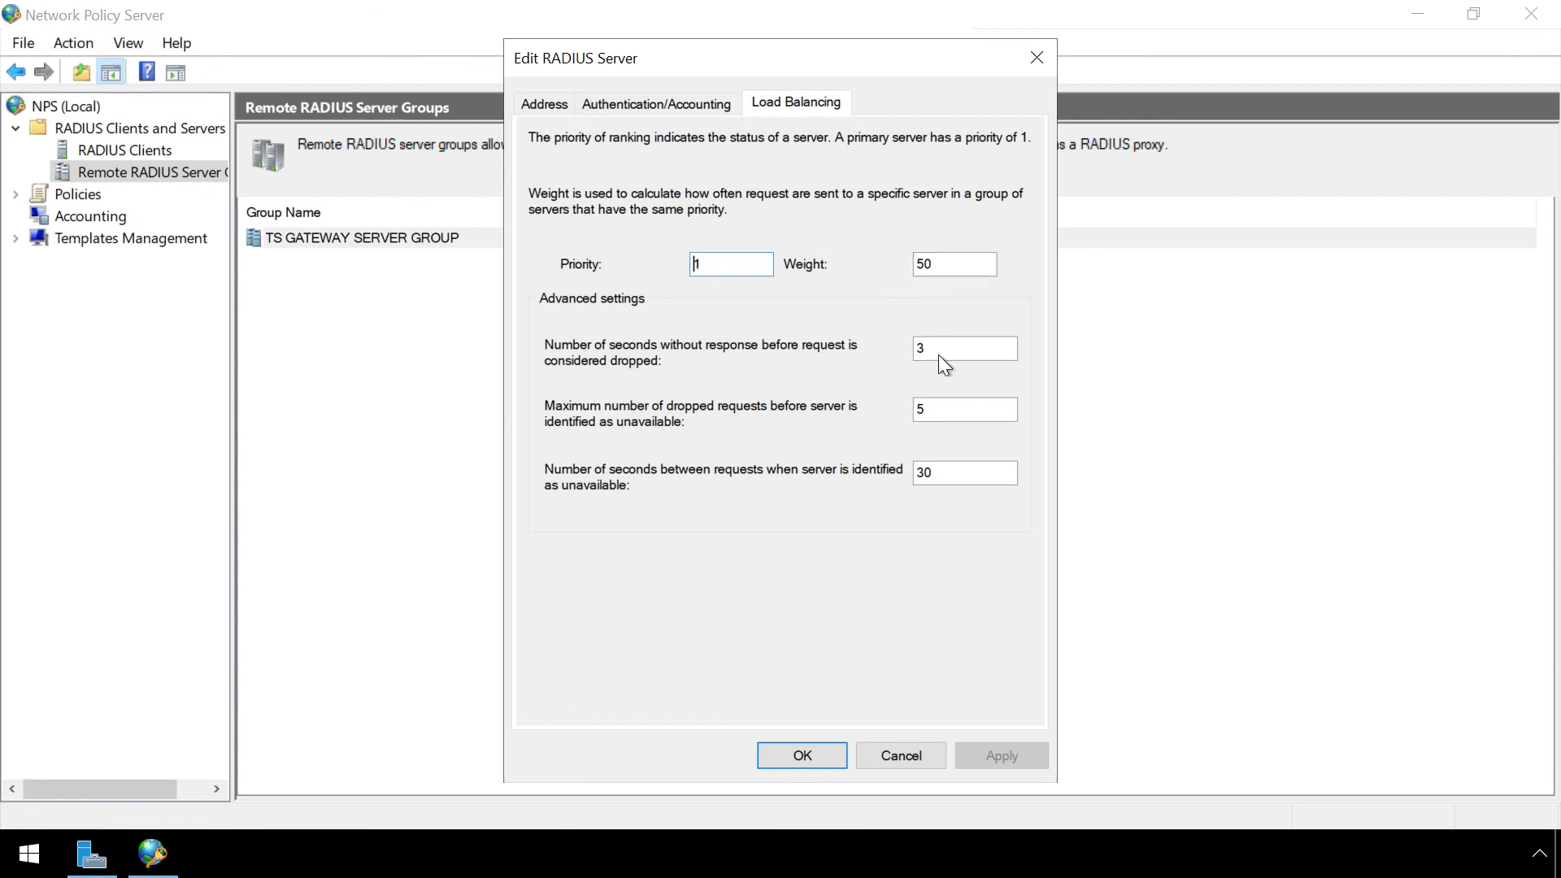
{"action": "left_click", "coordinate": [946, 354]}
{"action": "key", "text": "BackSpace"}
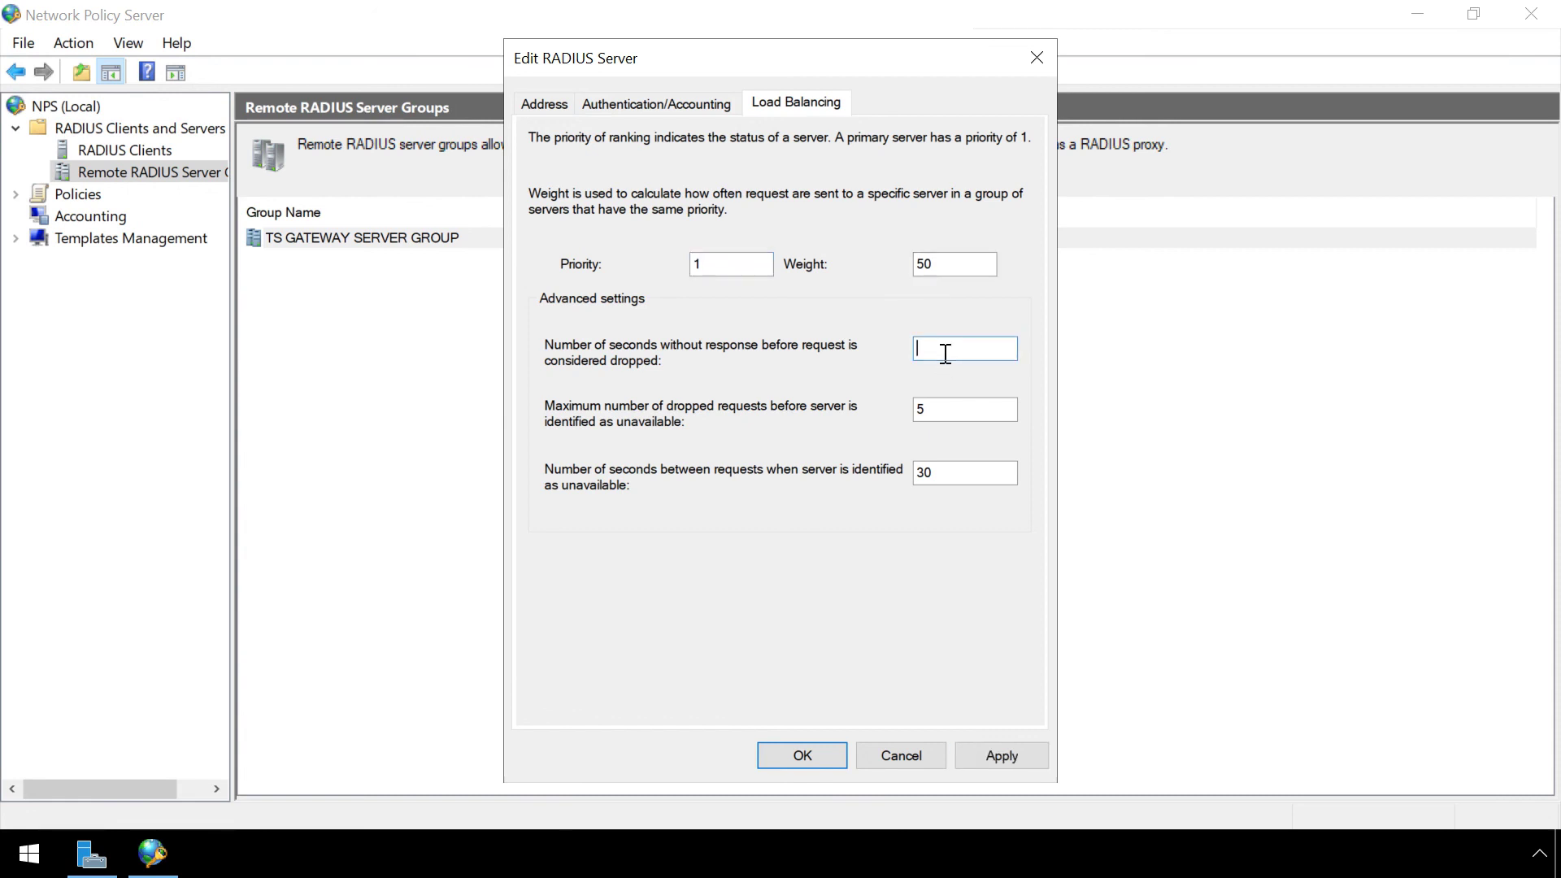
{"action": "type", "text": "120"}
{"action": "left_click", "coordinate": [947, 480]}
{"action": "key", "text": "BackSpace"}
{"action": "key", "text": "BackSpace"}
{"action": "type", "text": "120"}
{"action": "left_click", "coordinate": [1000, 747]}
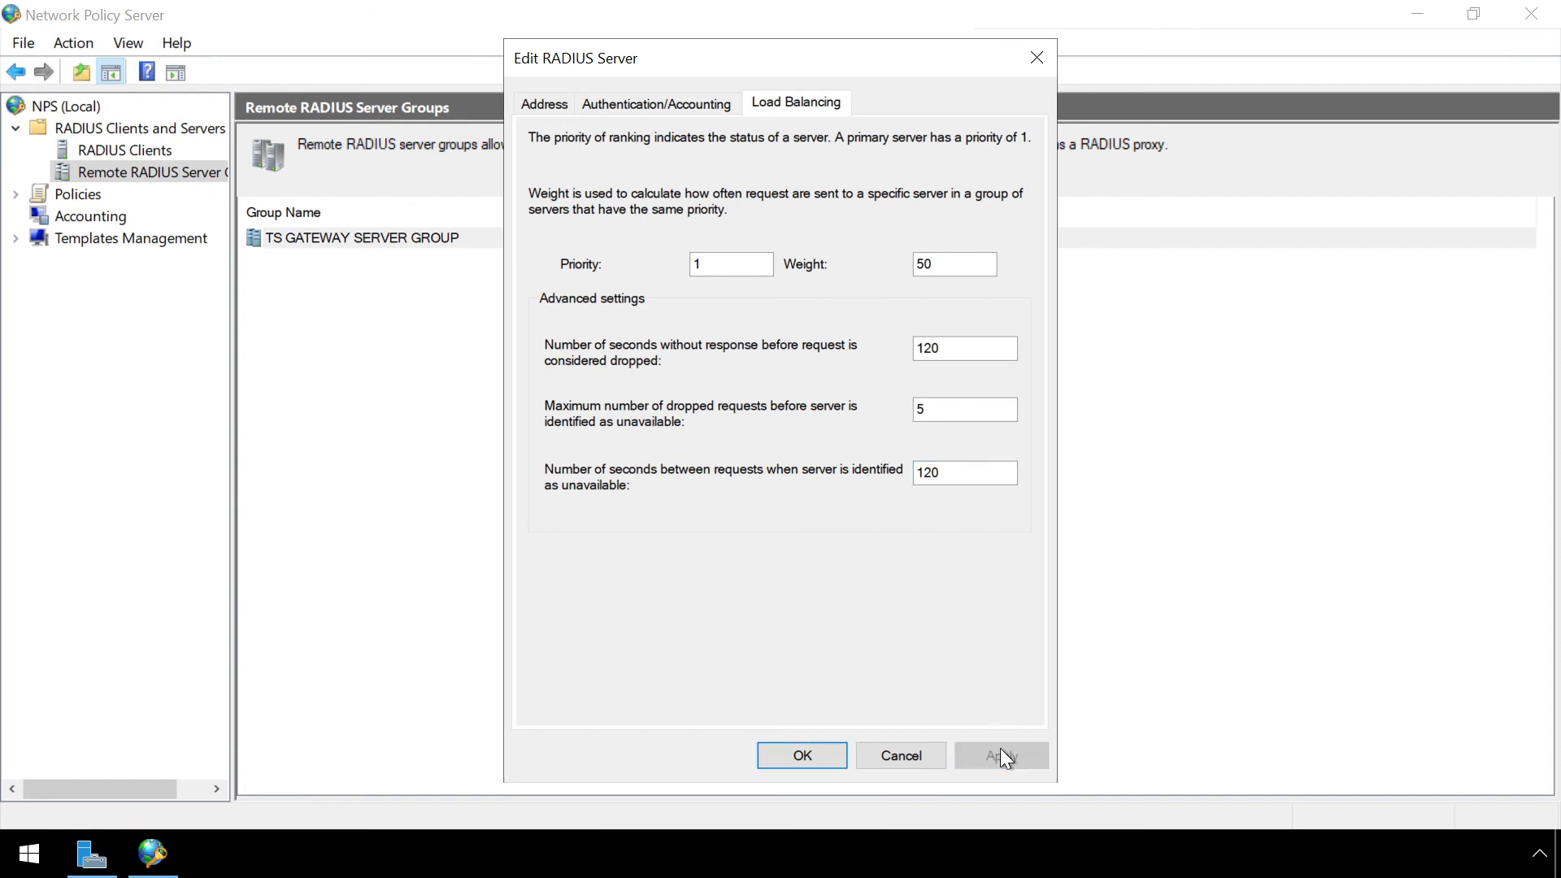
{"action": "left_click", "coordinate": [821, 754]}
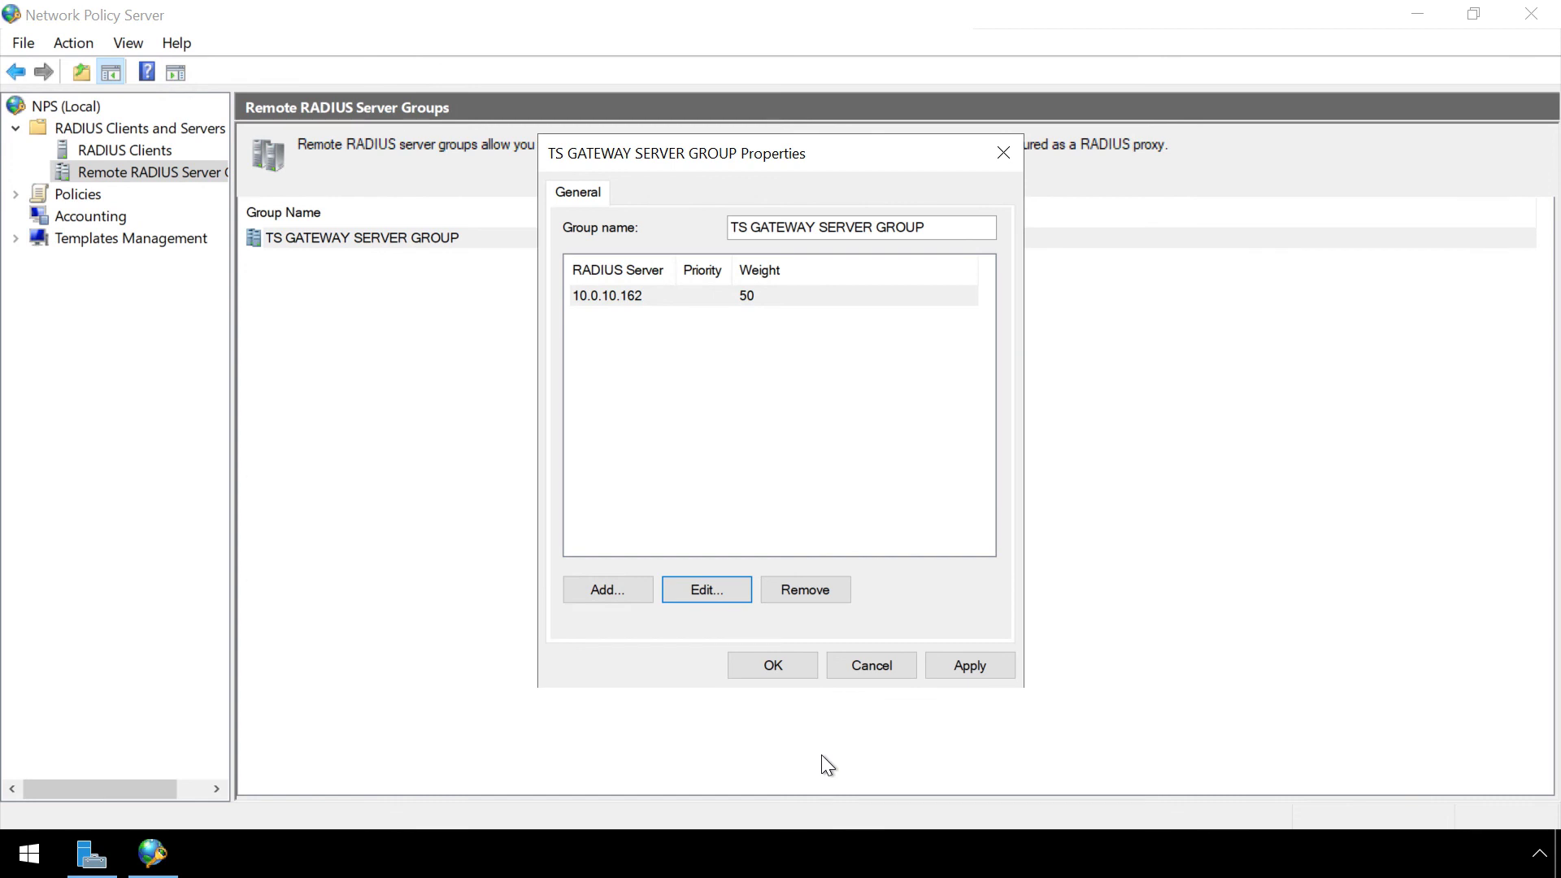
Save the group, then confirm TS GATEWAY AUTHORIZATION POLICY's Authentication setting forwards to TS GATEWAY SERVER GROUP.
{"action": "left_click", "coordinate": [797, 667]}
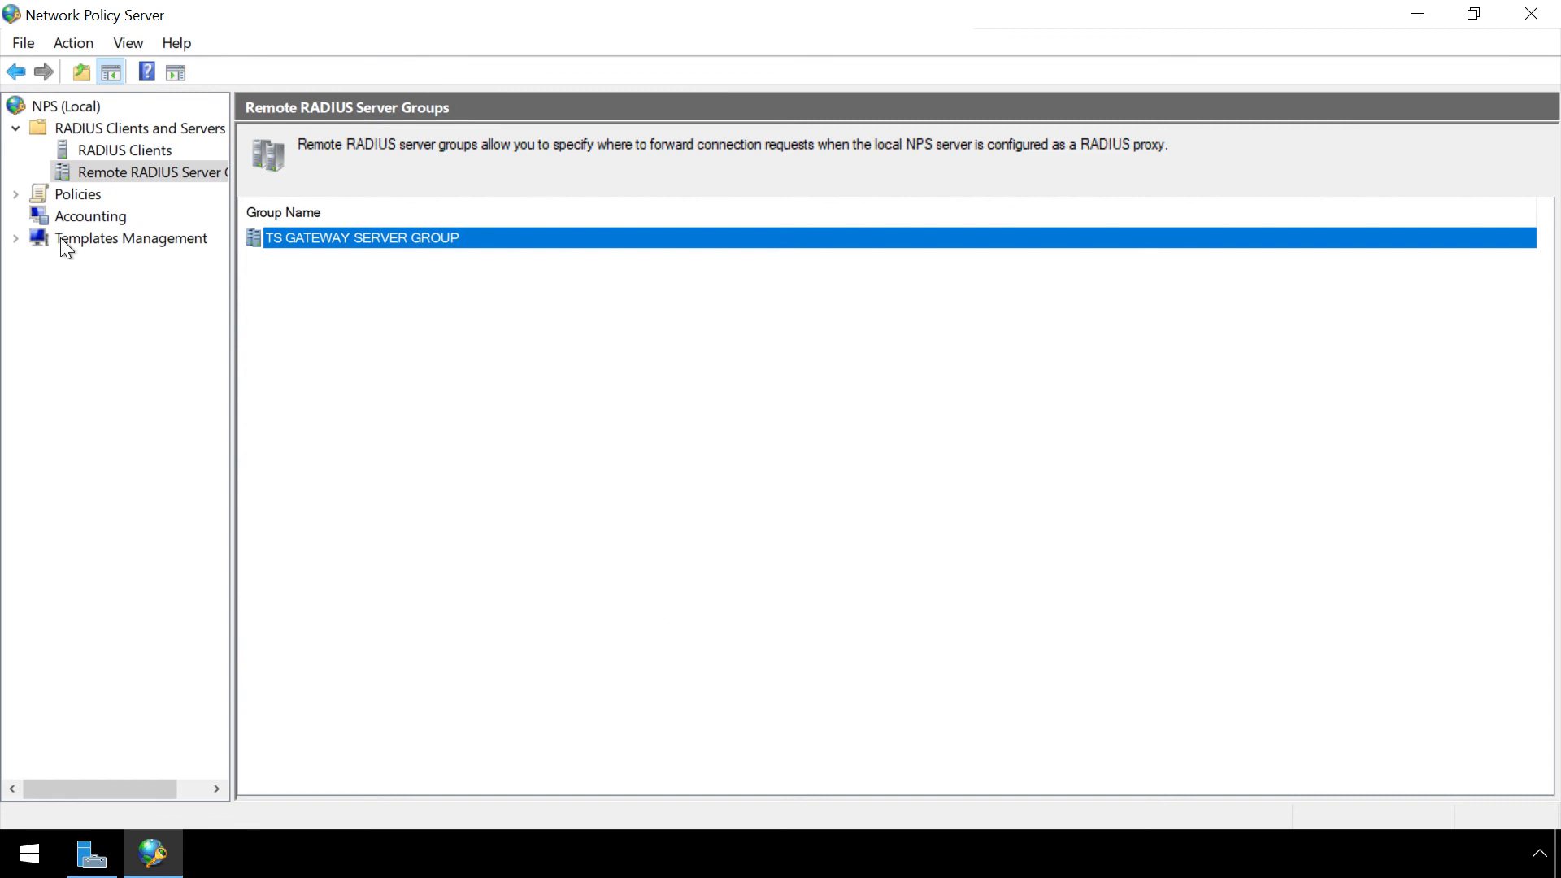
{"action": "left_click", "coordinate": [15, 194]}
{"action": "left_click", "coordinate": [147, 214]}
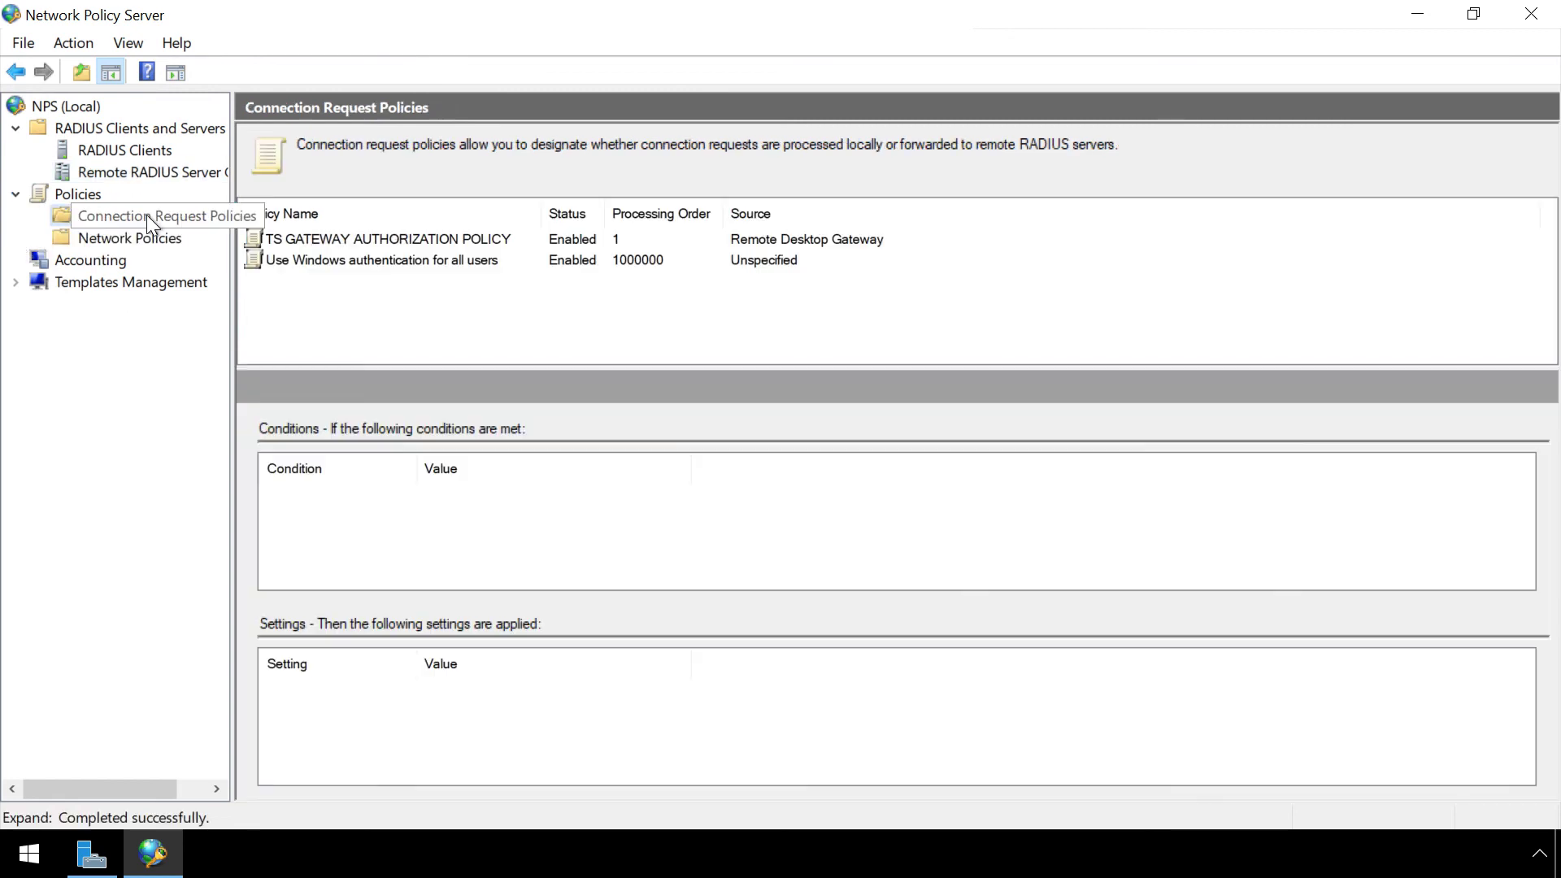
{"action": "left_click", "coordinate": [429, 241]}
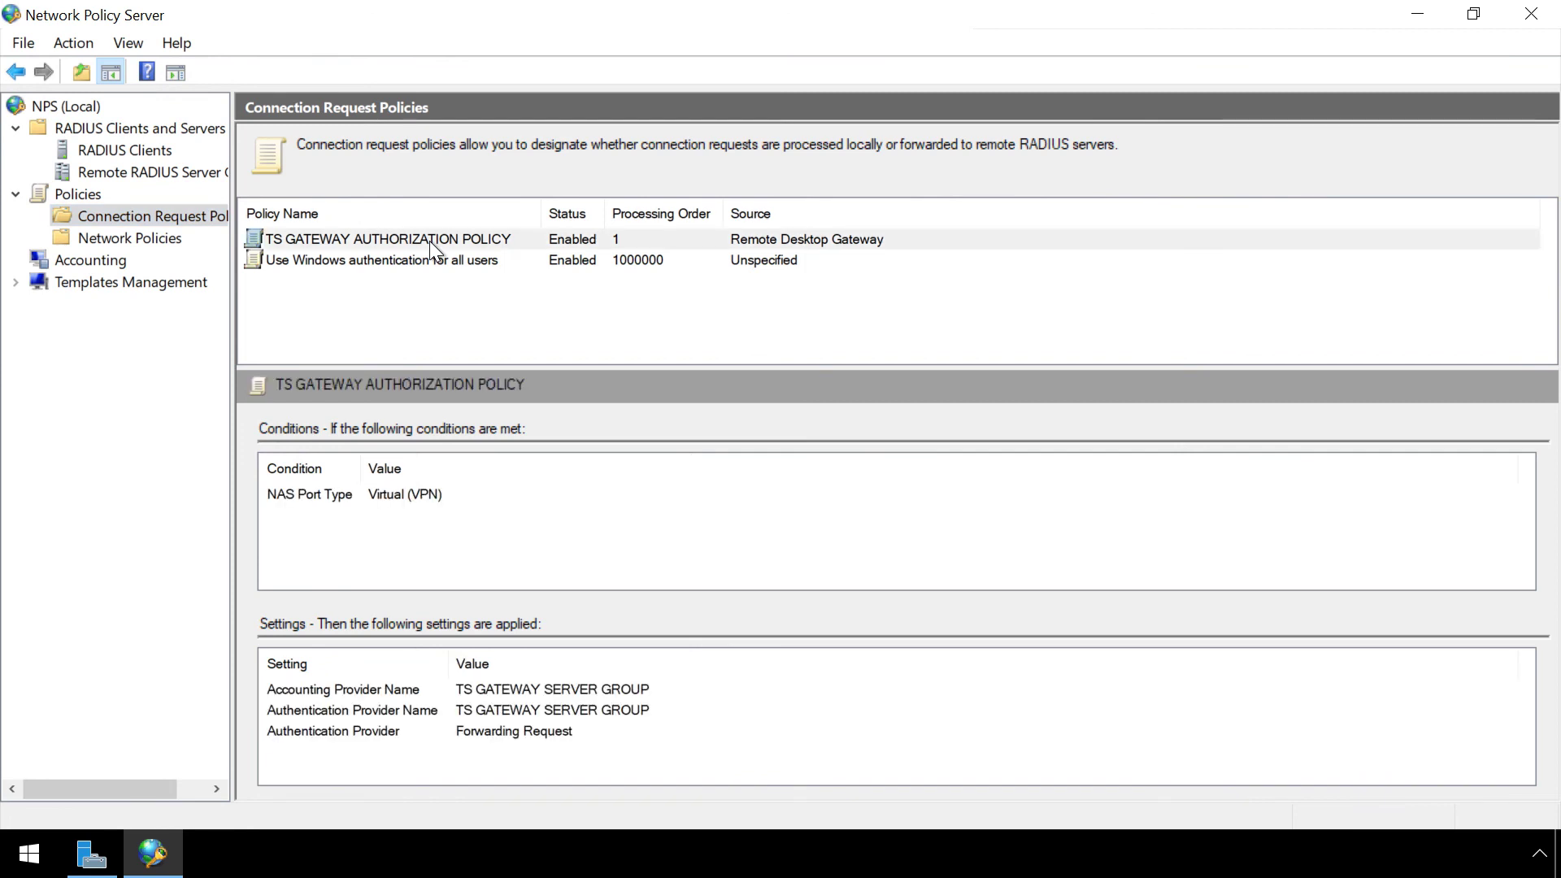
{"action": "left_click", "coordinate": [429, 241]}
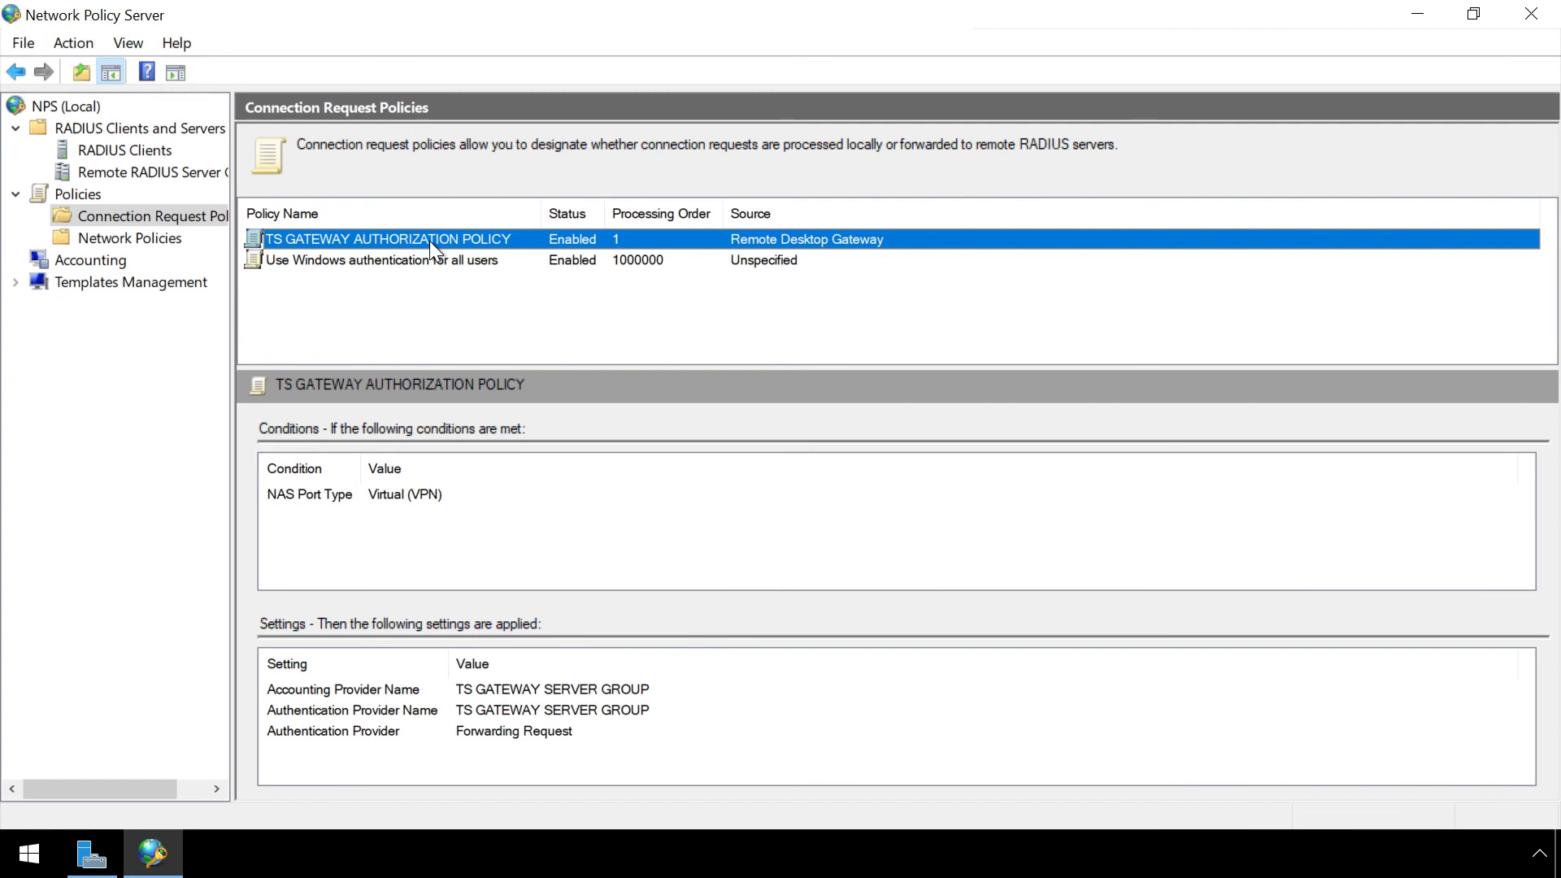
{"action": "right_click", "coordinate": [430, 240]}
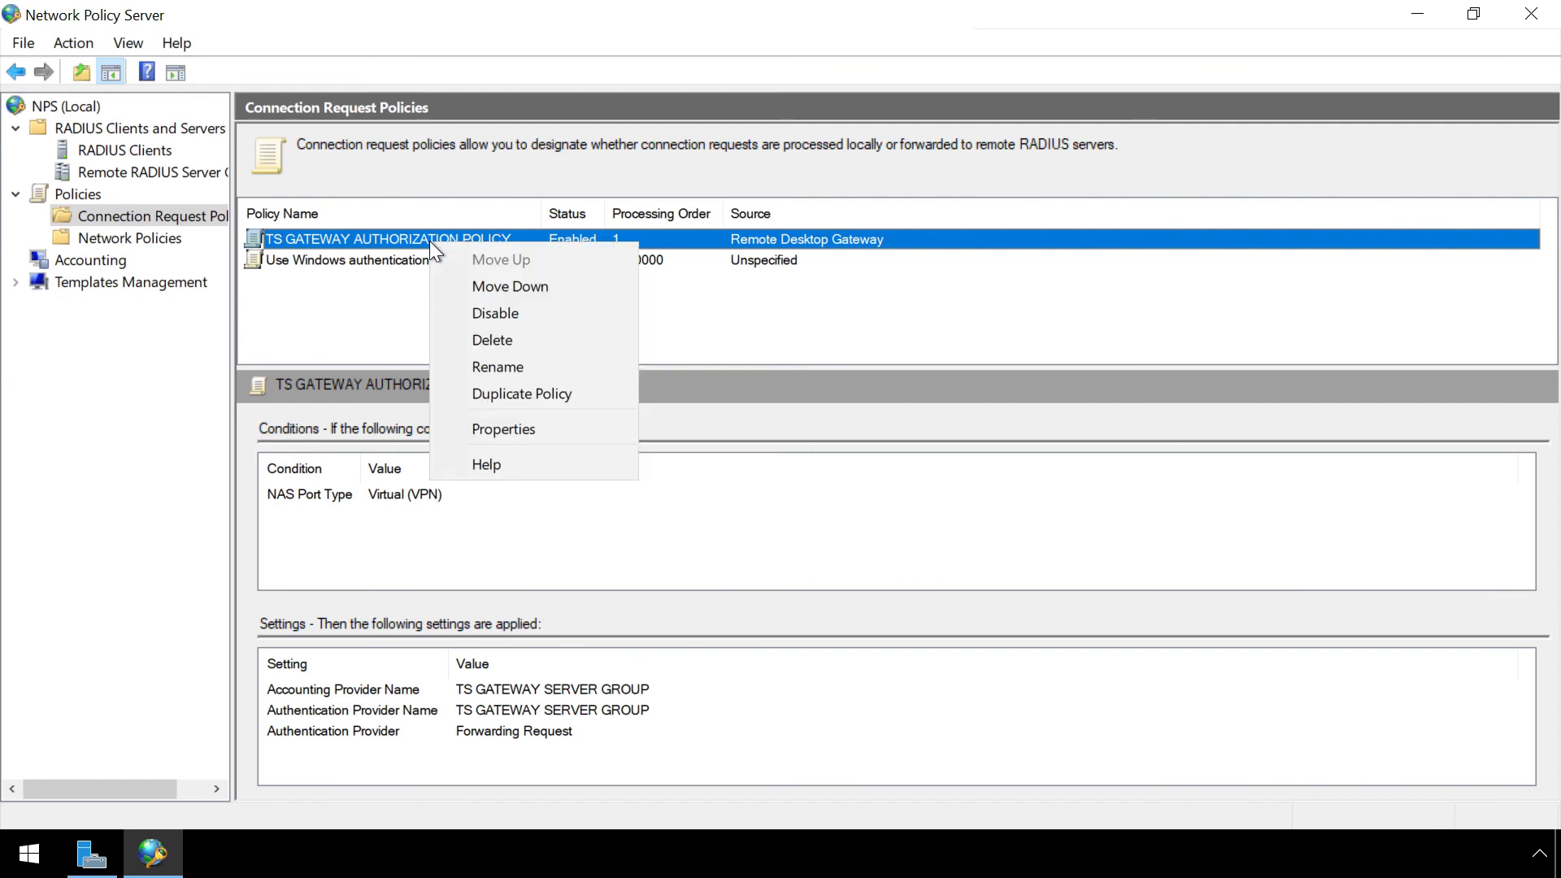
{"action": "left_click", "coordinate": [518, 430]}
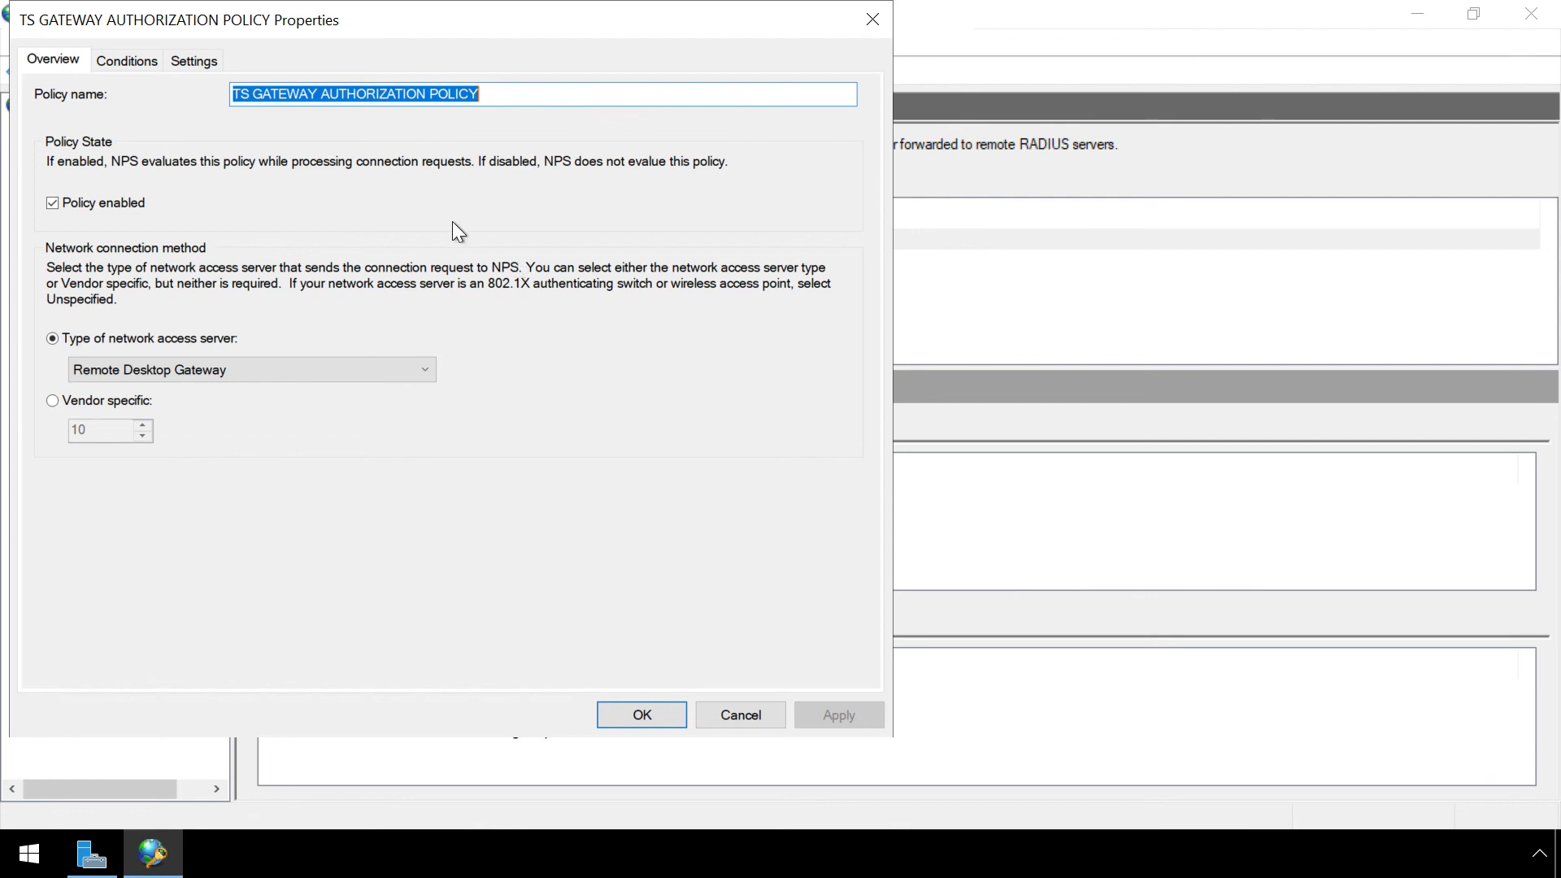
{"action": "left_click", "coordinate": [197, 61]}
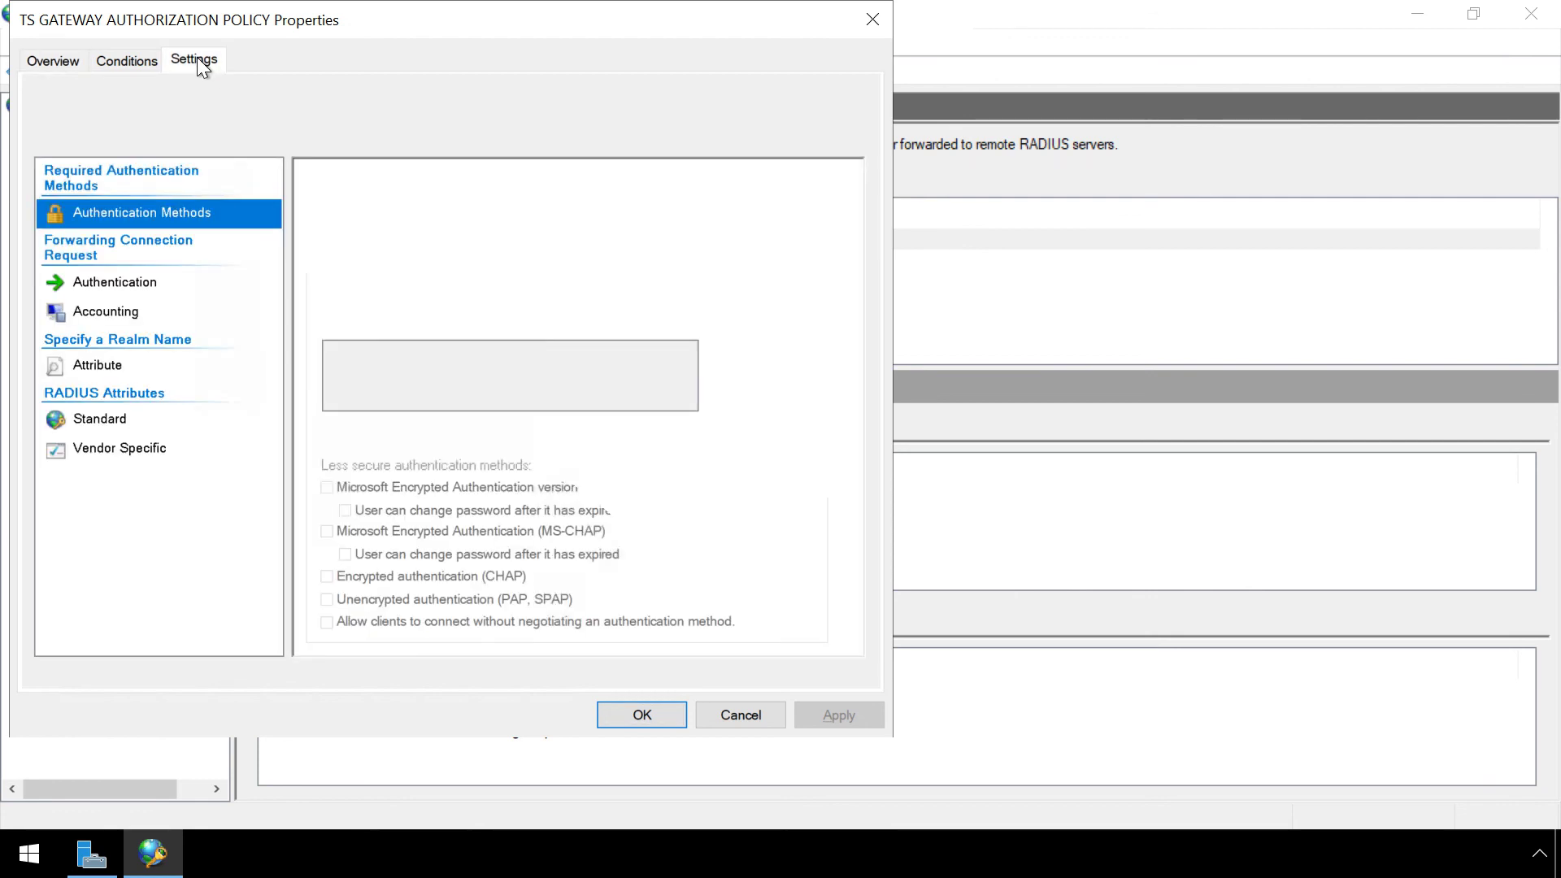
{"action": "left_click", "coordinate": [146, 285]}
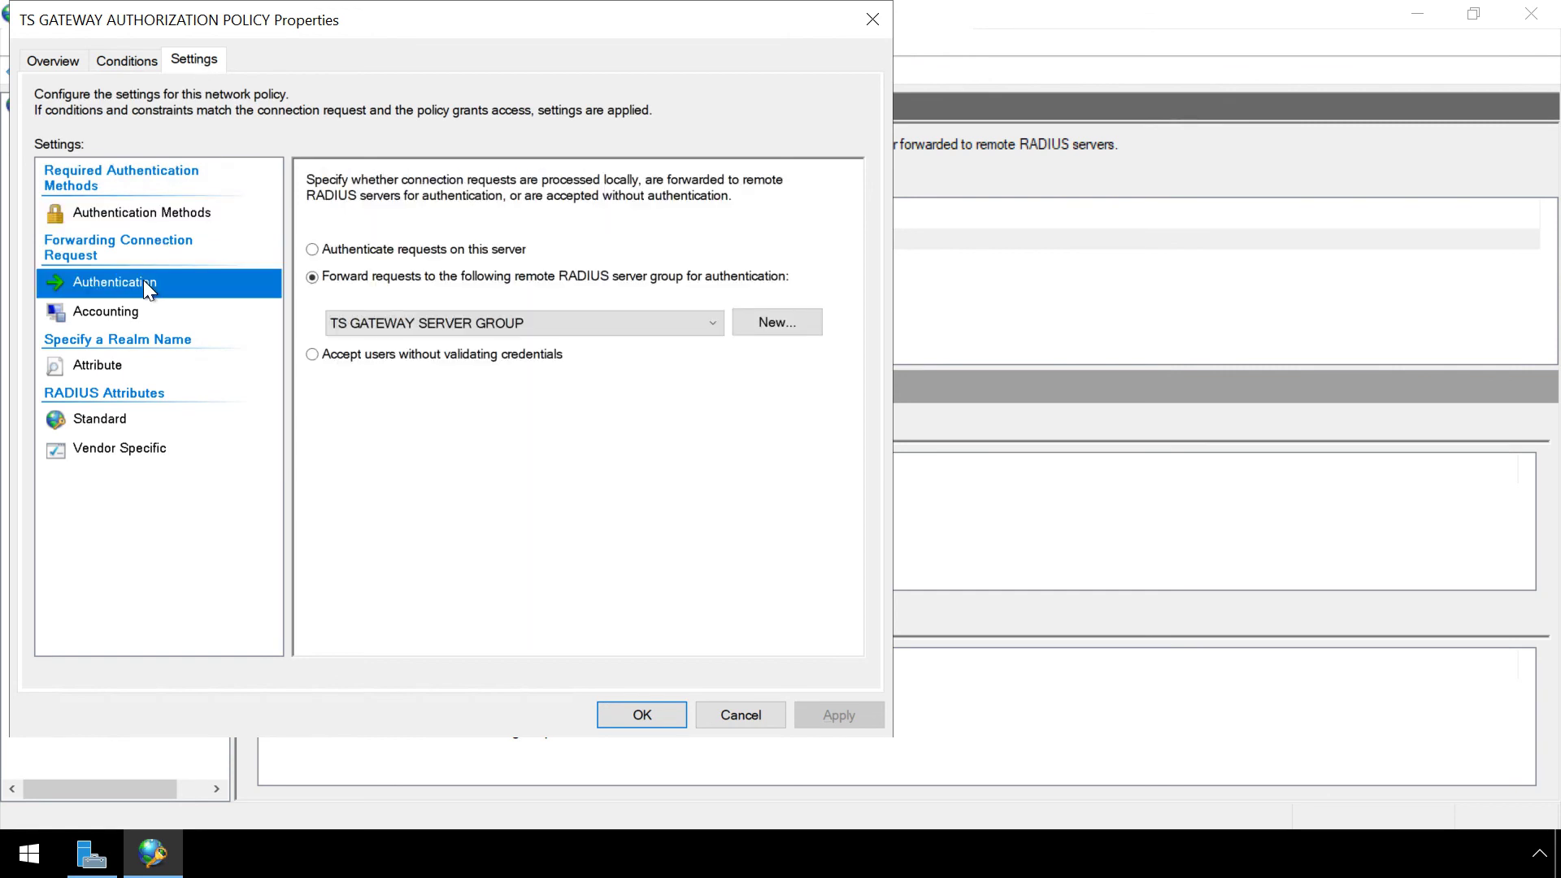
{"action": "left_click", "coordinate": [640, 714]}
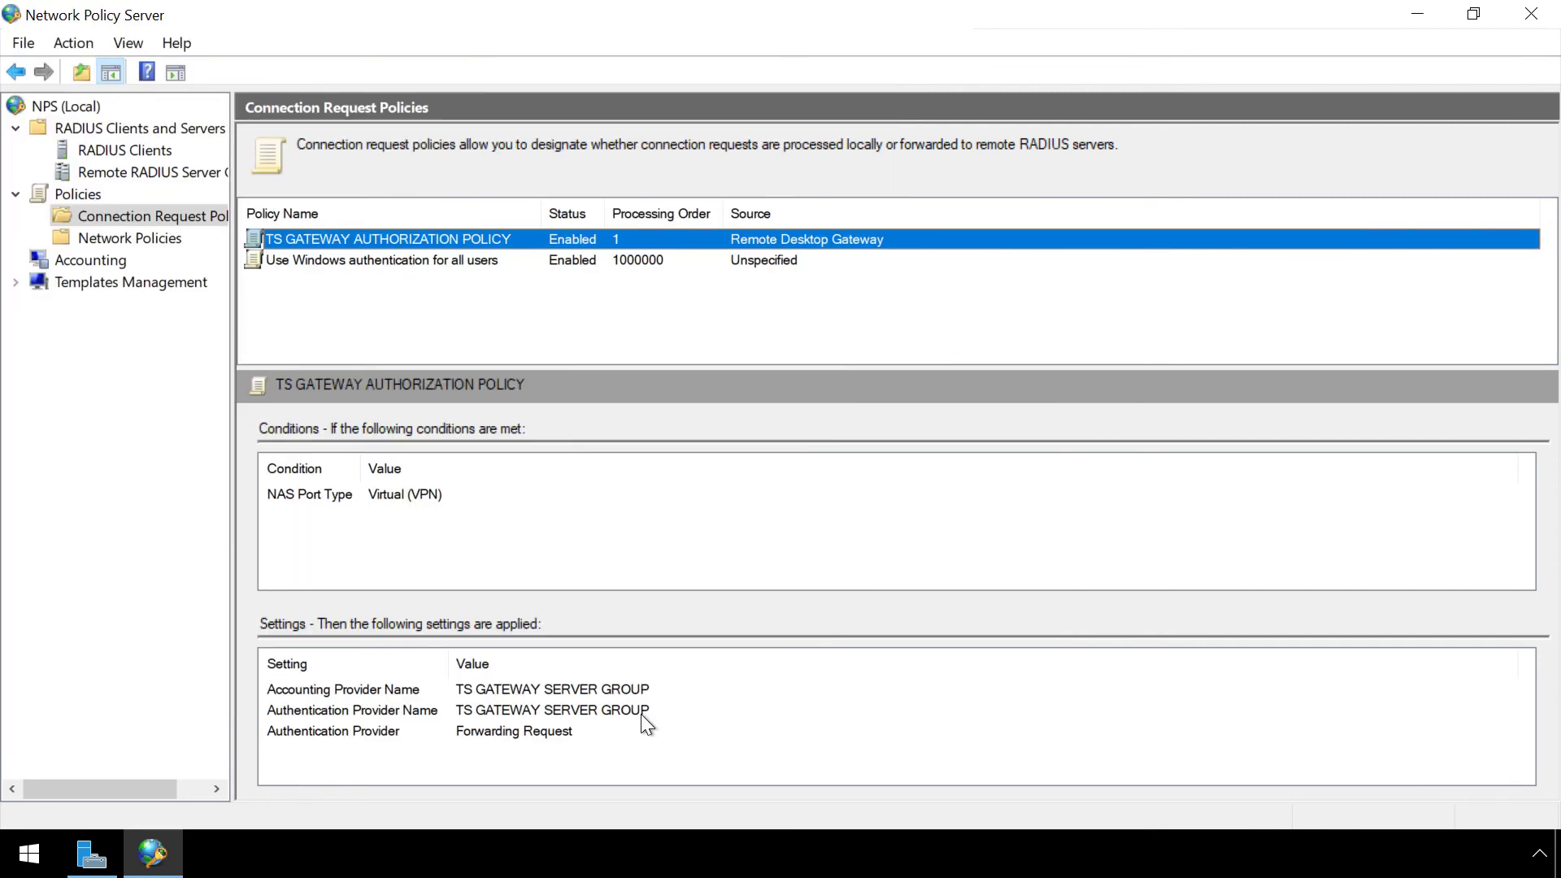
Append |CA so RDG_CAP_AllUsers' Called Station ID condition reads UserAuthType:(PW|CA), and save.
{"action": "left_click", "coordinate": [161, 239]}
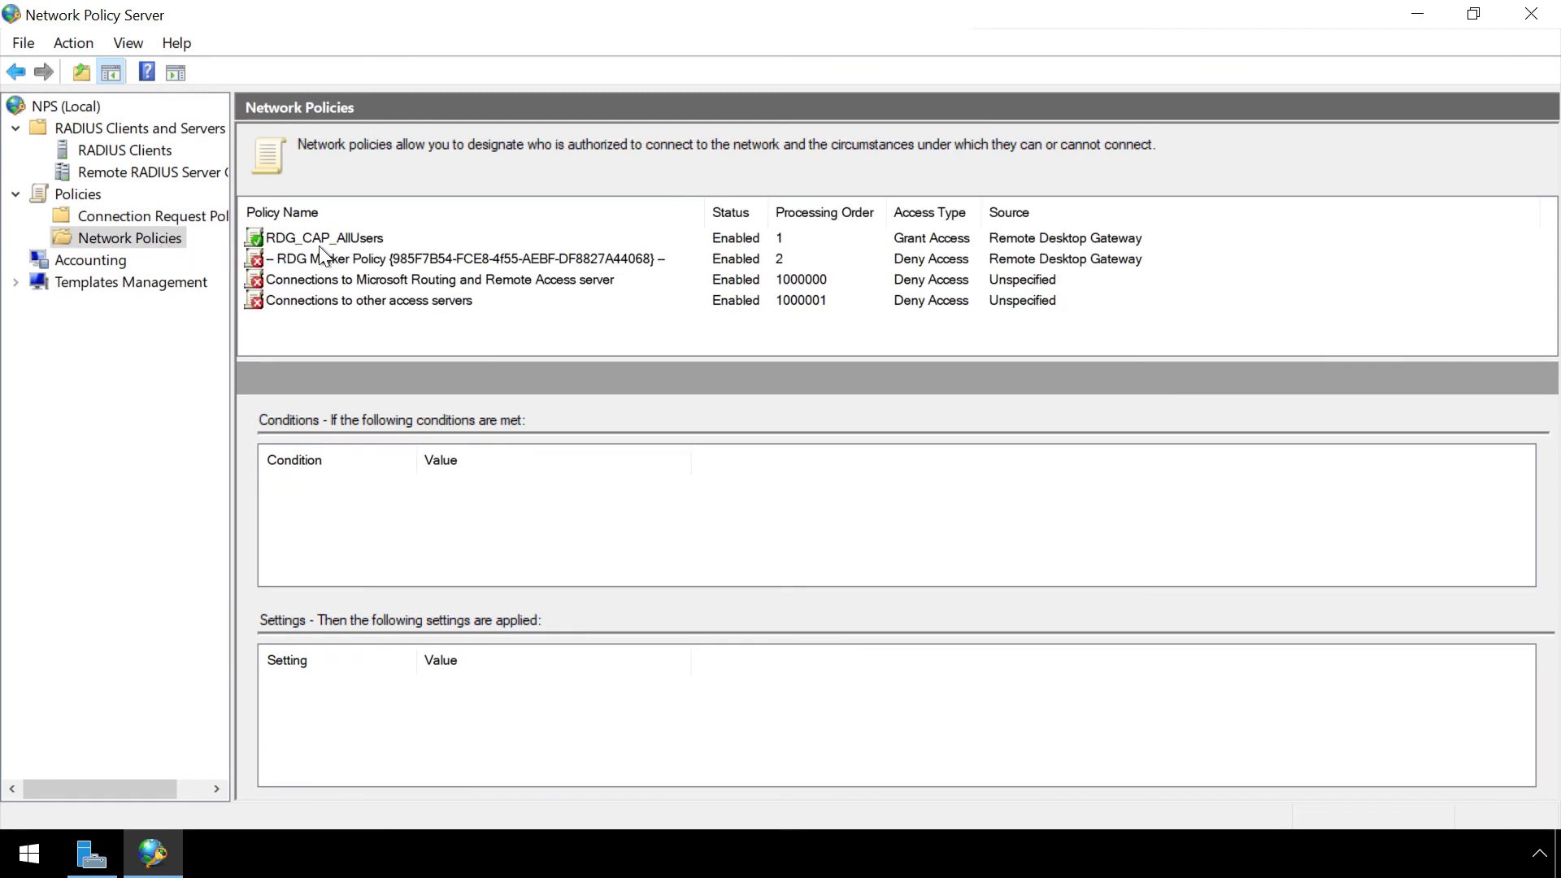
{"action": "right_click", "coordinate": [343, 235]}
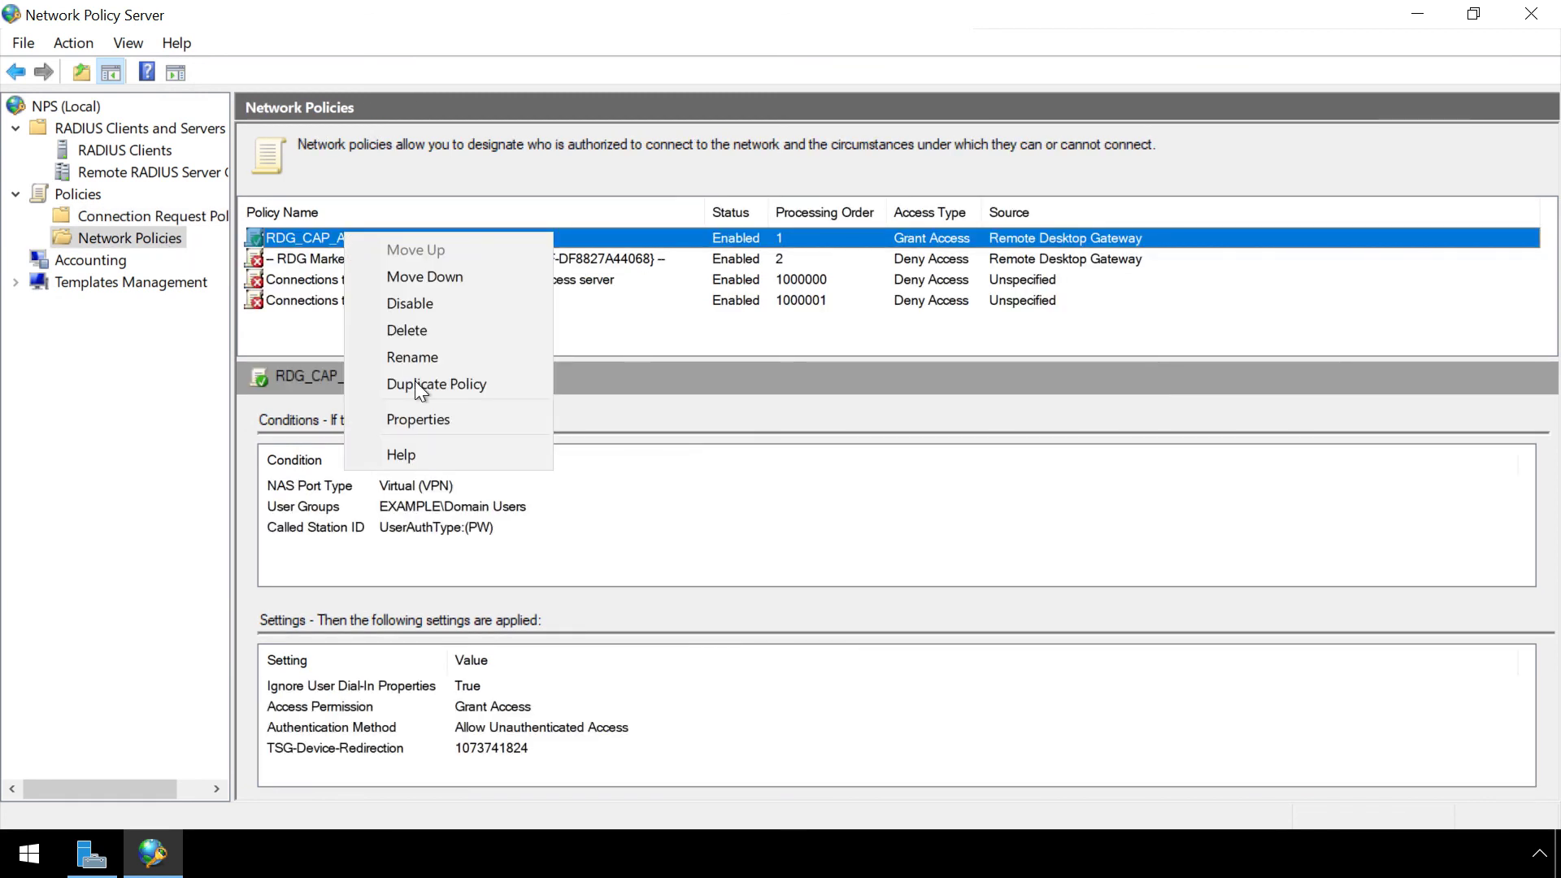
{"action": "left_click", "coordinate": [434, 418]}
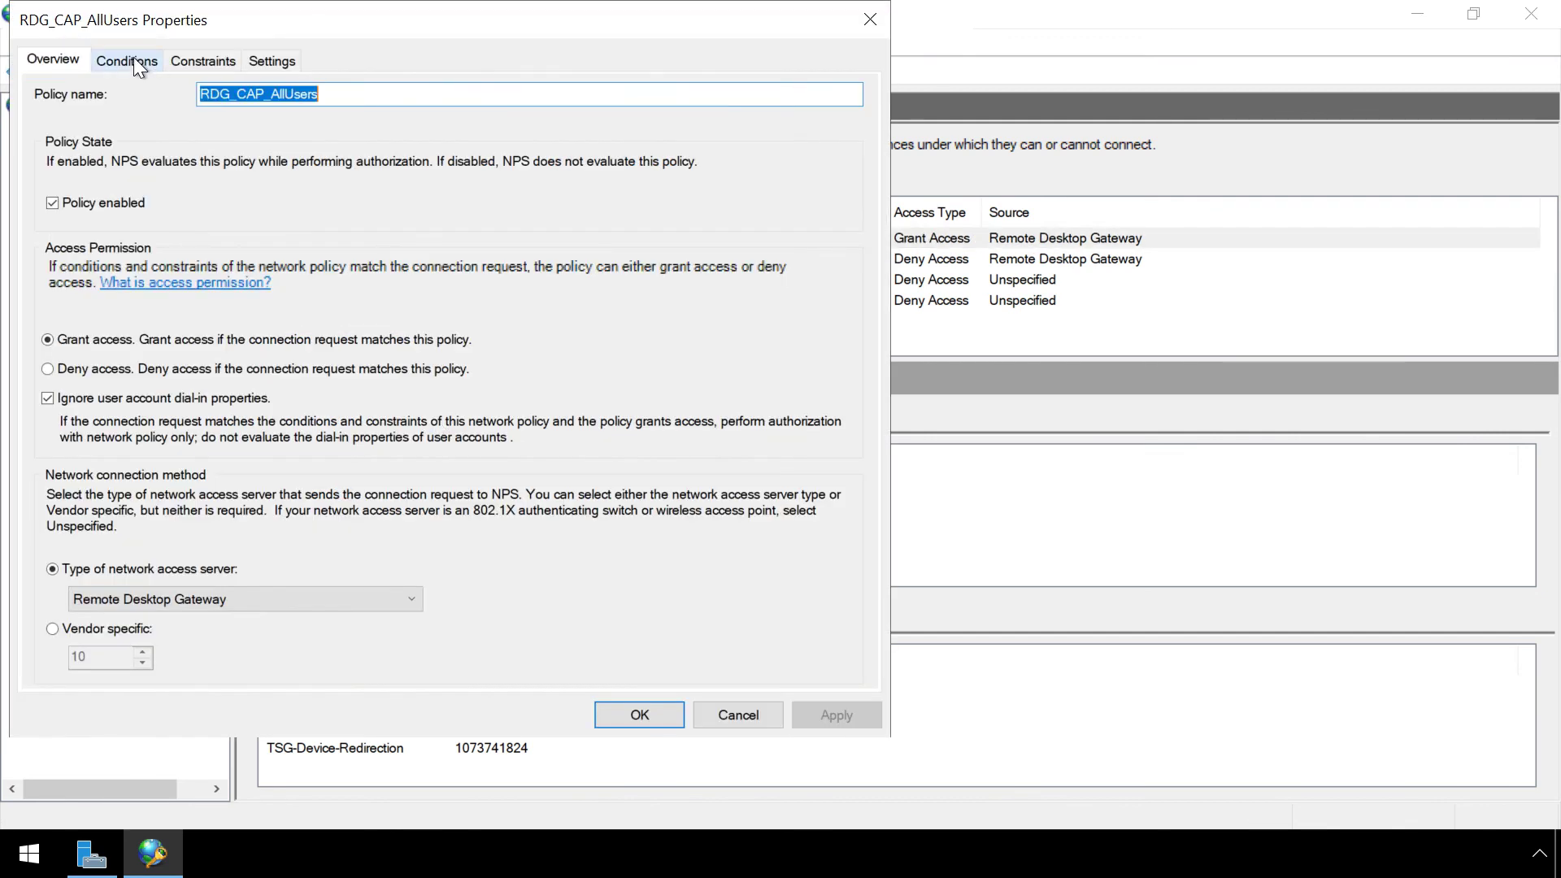
{"action": "left_click", "coordinate": [135, 64]}
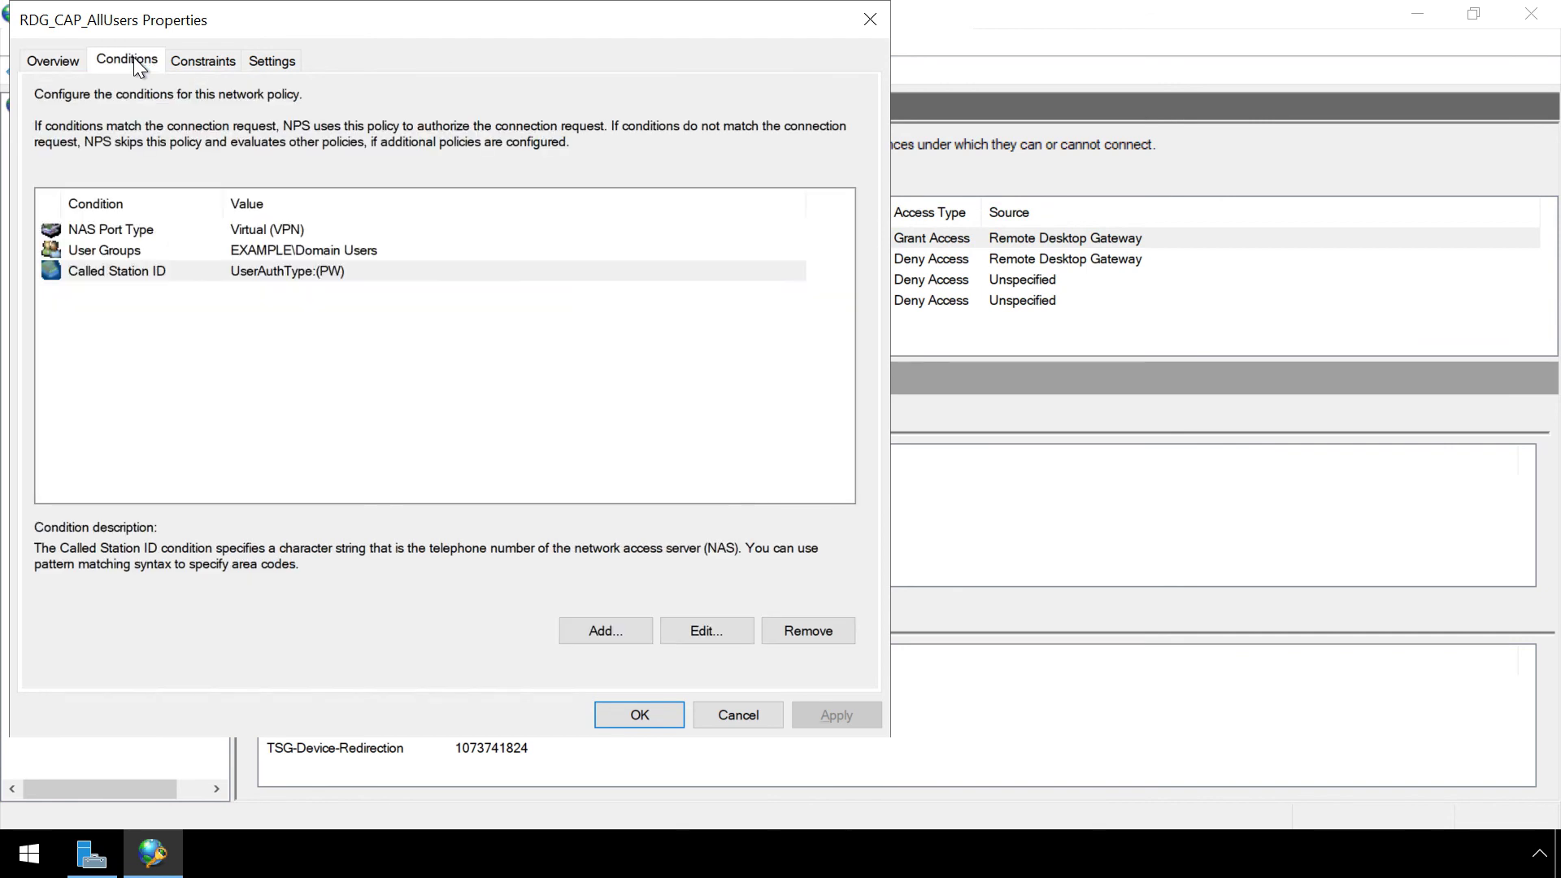
{"action": "left_click", "coordinate": [331, 273]}
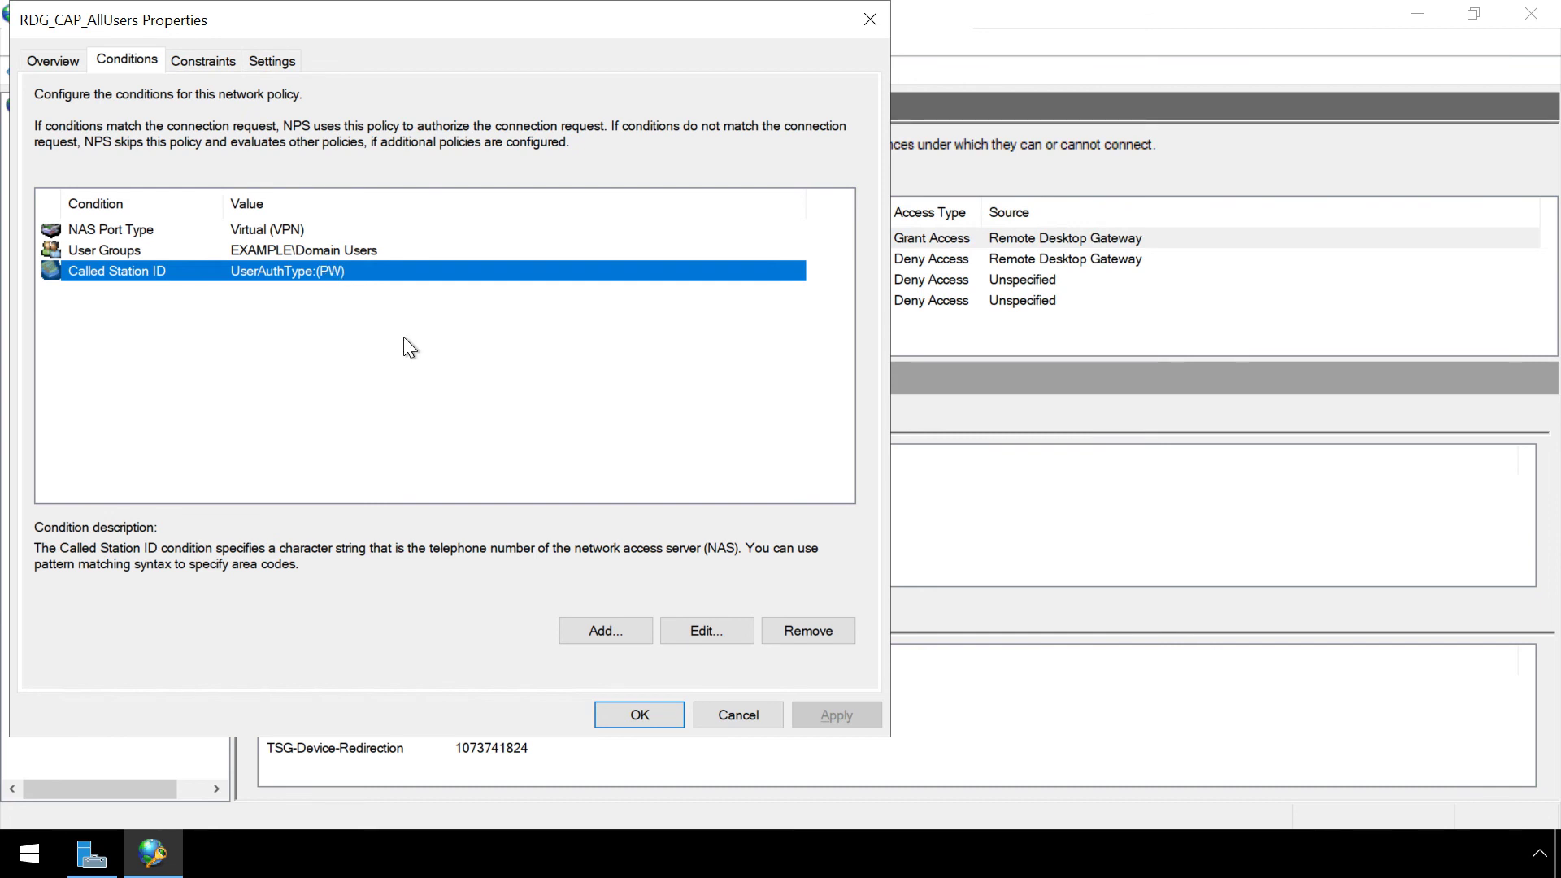
{"action": "left_click", "coordinate": [709, 630]}
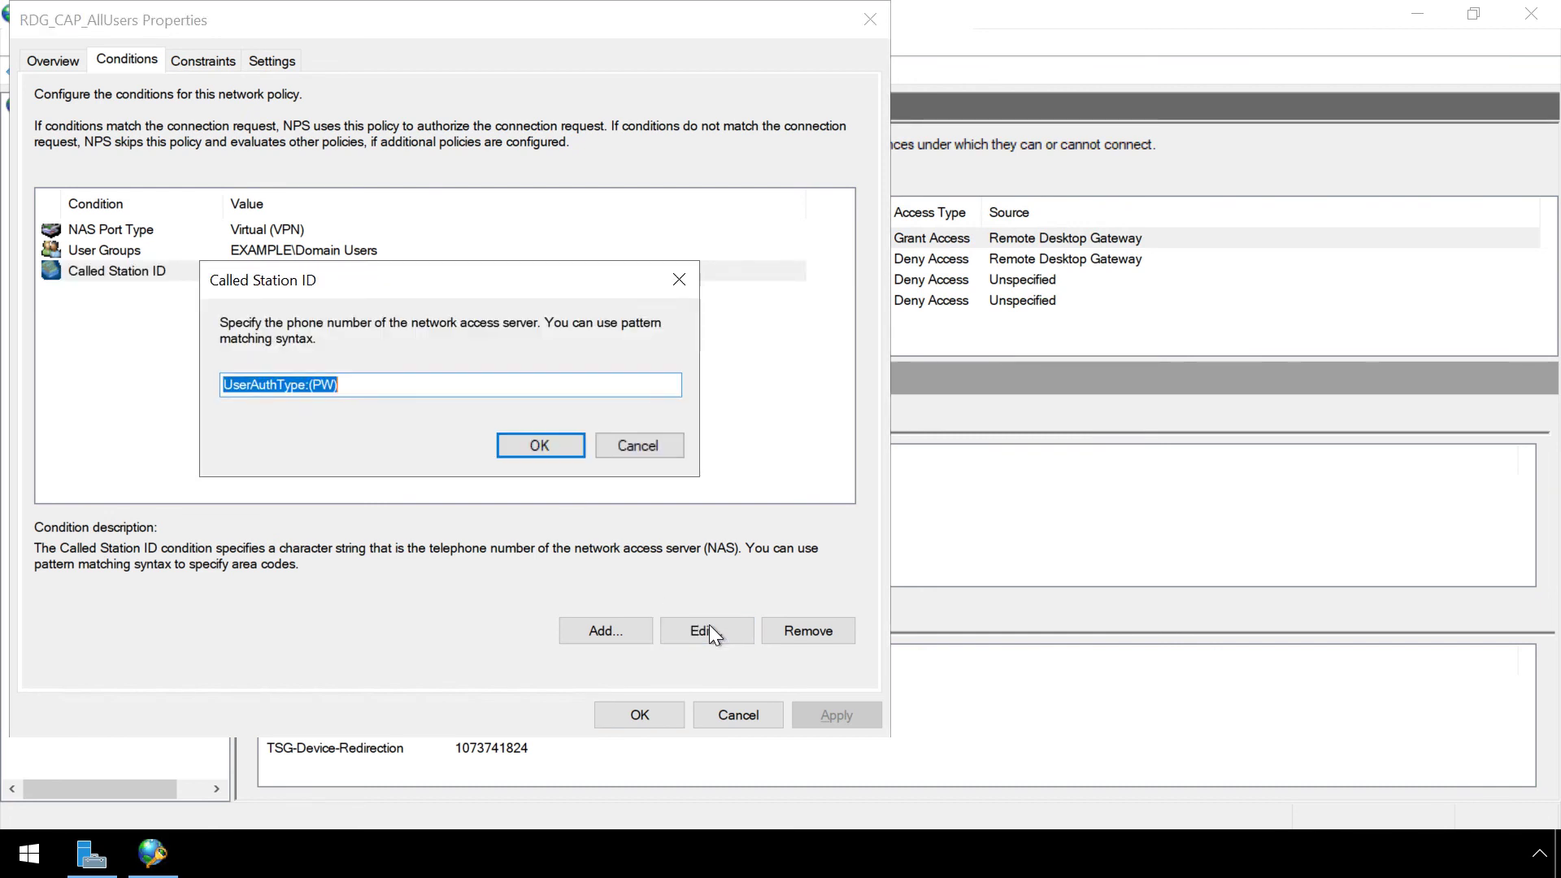
{"action": "left_click", "coordinate": [375, 385]}
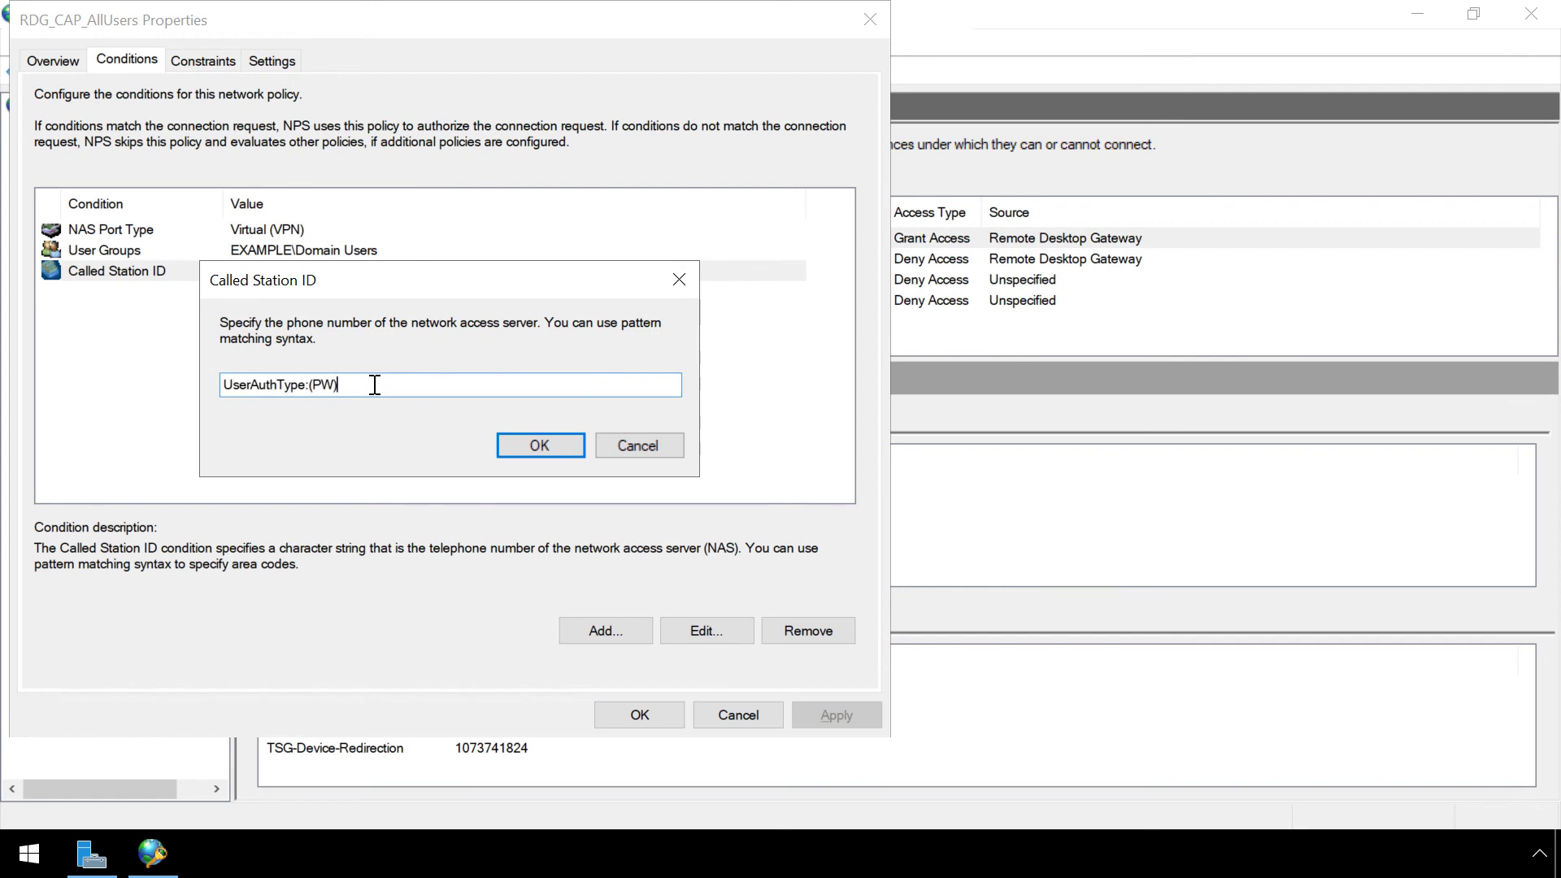
{"action": "key", "text": "Left"}
{"action": "type", "text": "|CA"}
{"action": "left_click", "coordinate": [536, 442]}
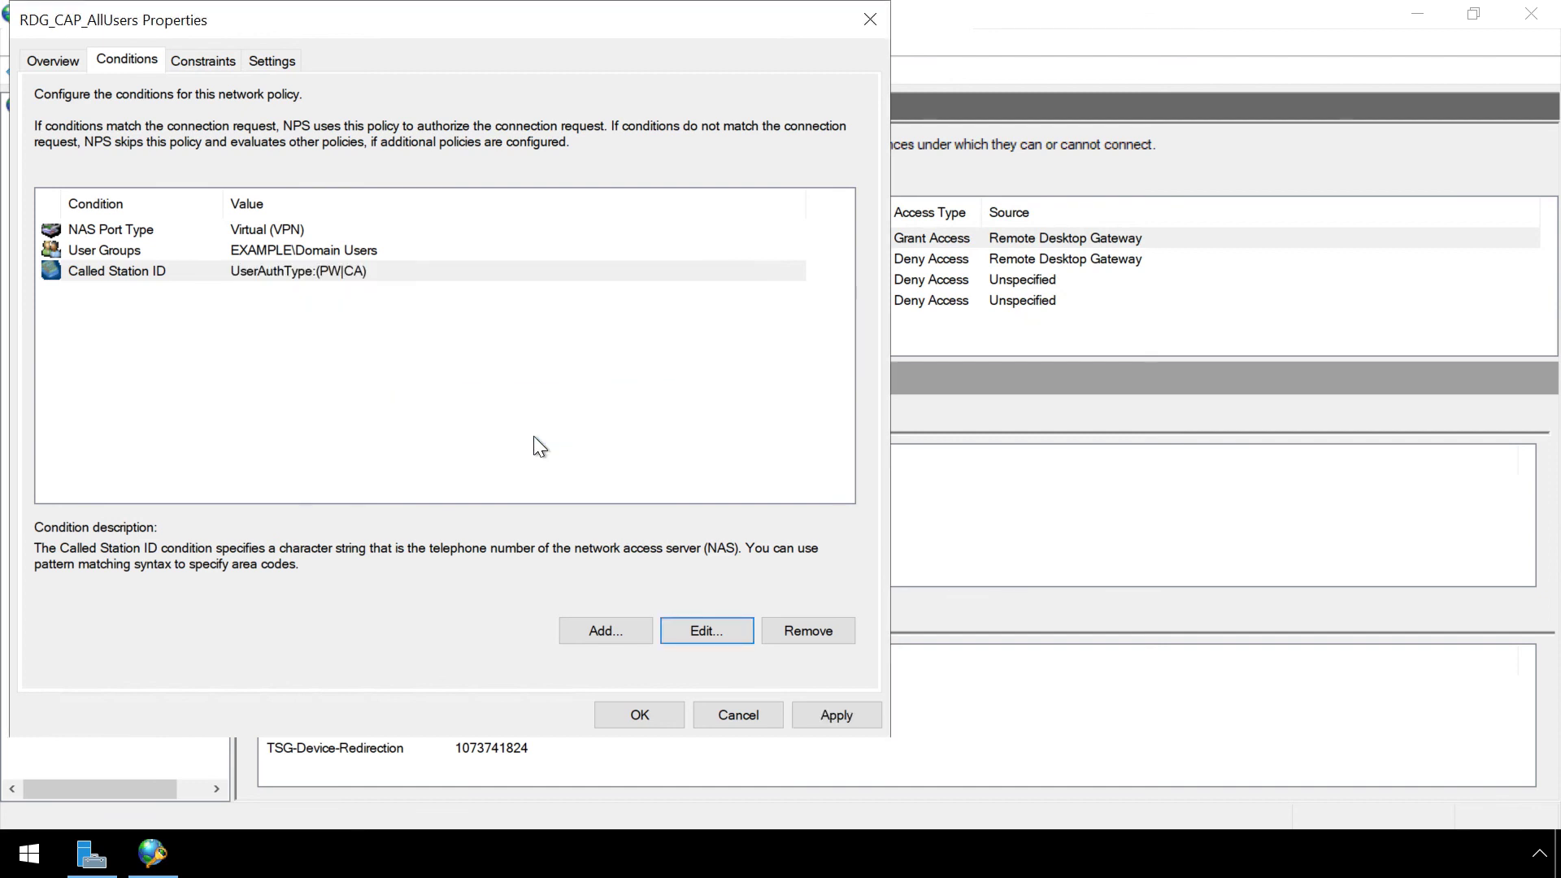
{"action": "left_click", "coordinate": [650, 714]}
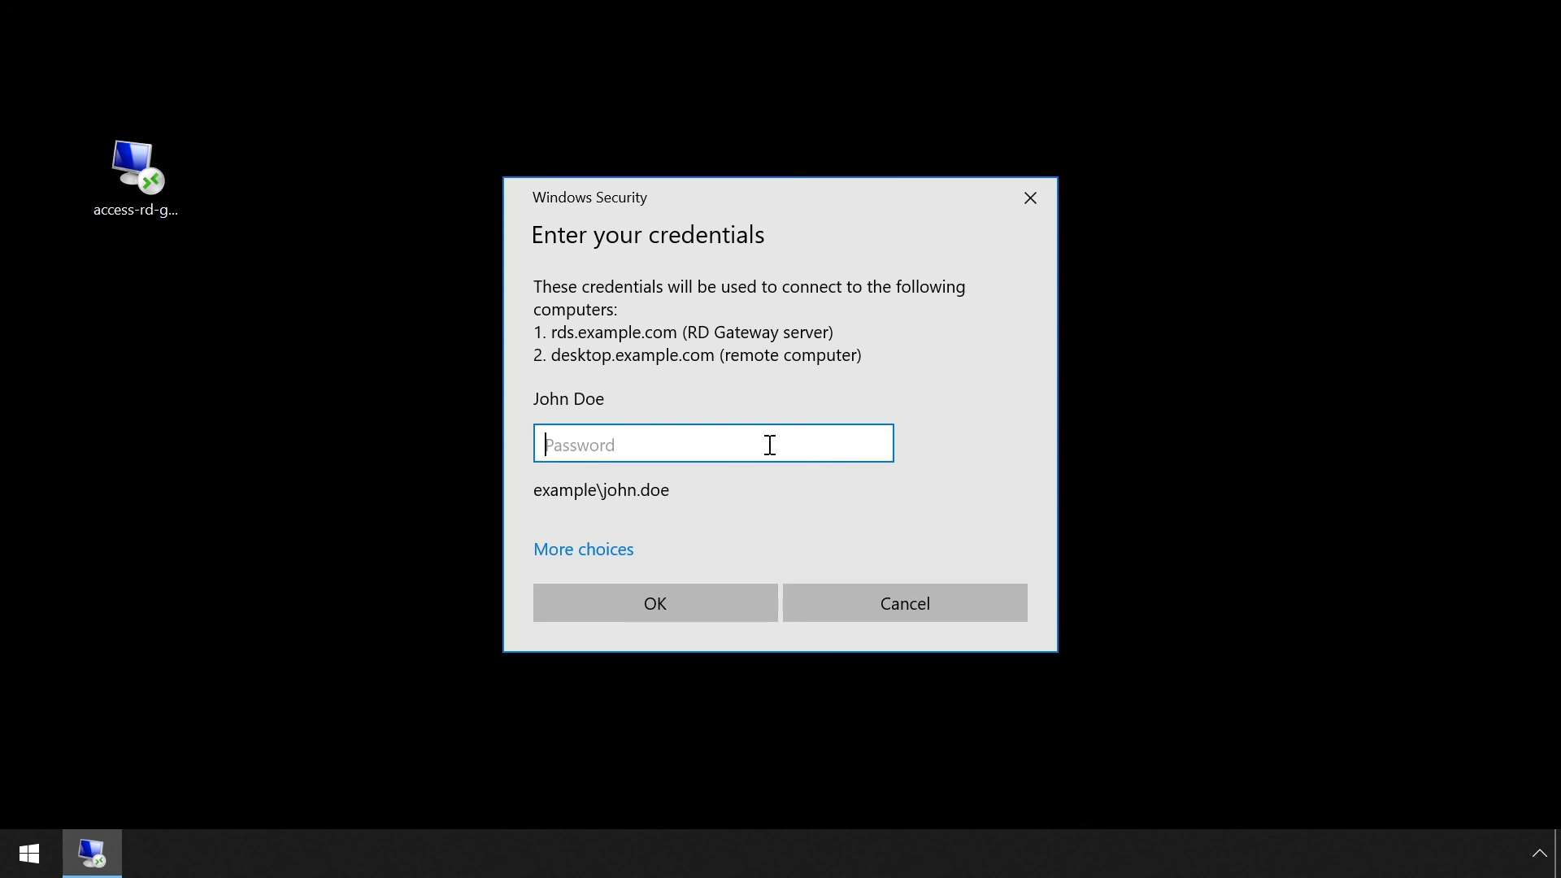
Enter the account password in Windows Security to reach desktop.example.com through the gateway.
{"action": "type", "text": "•••••••"}
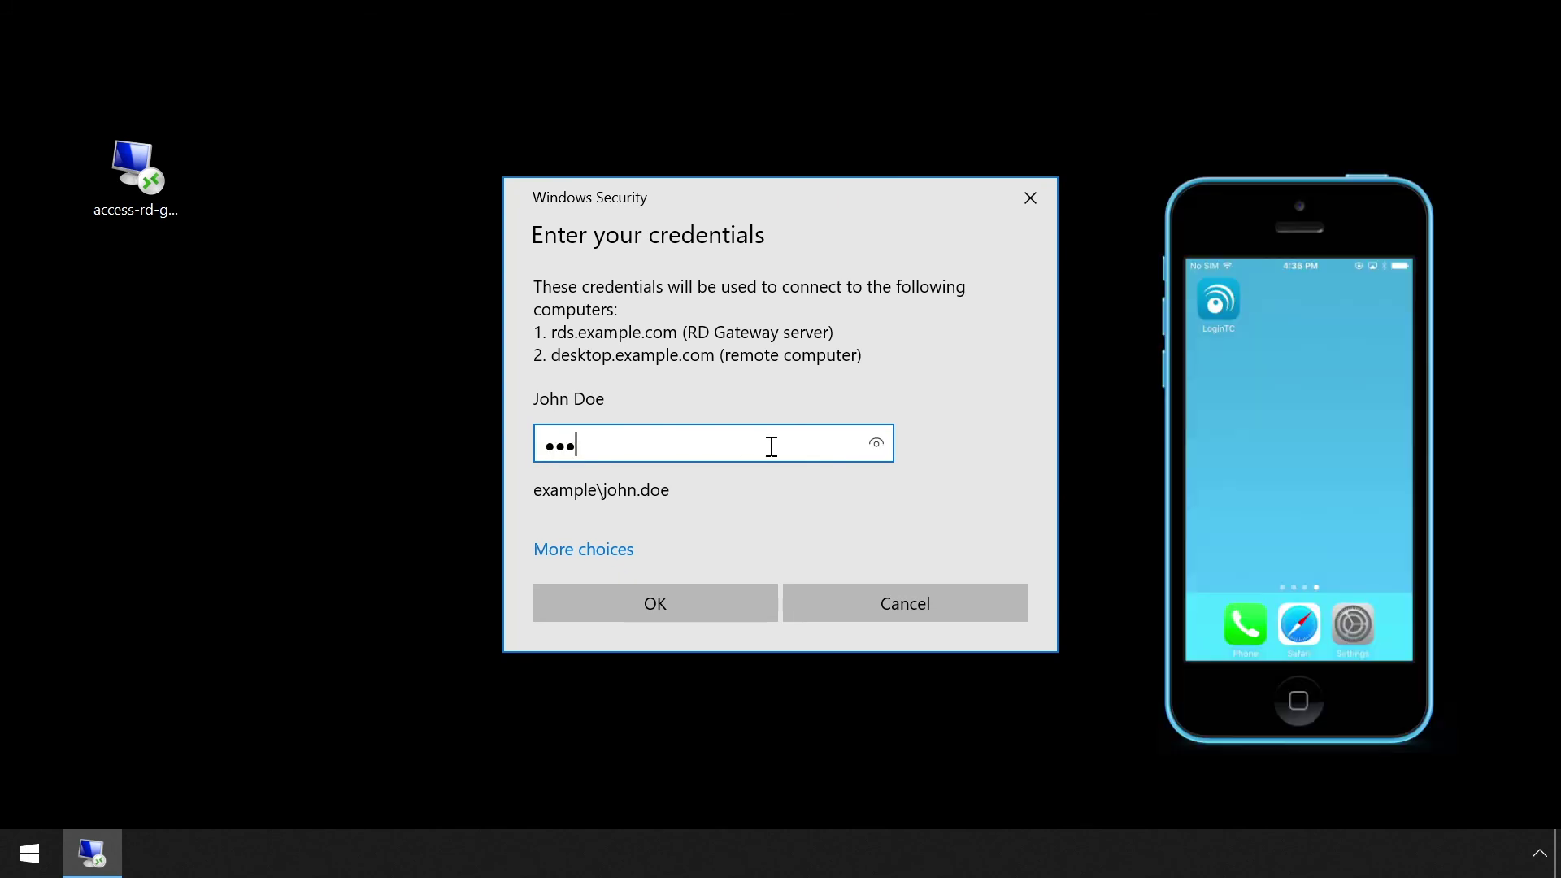
{"action": "type", "text": "•"}
{"action": "left_click", "coordinate": [712, 598]}
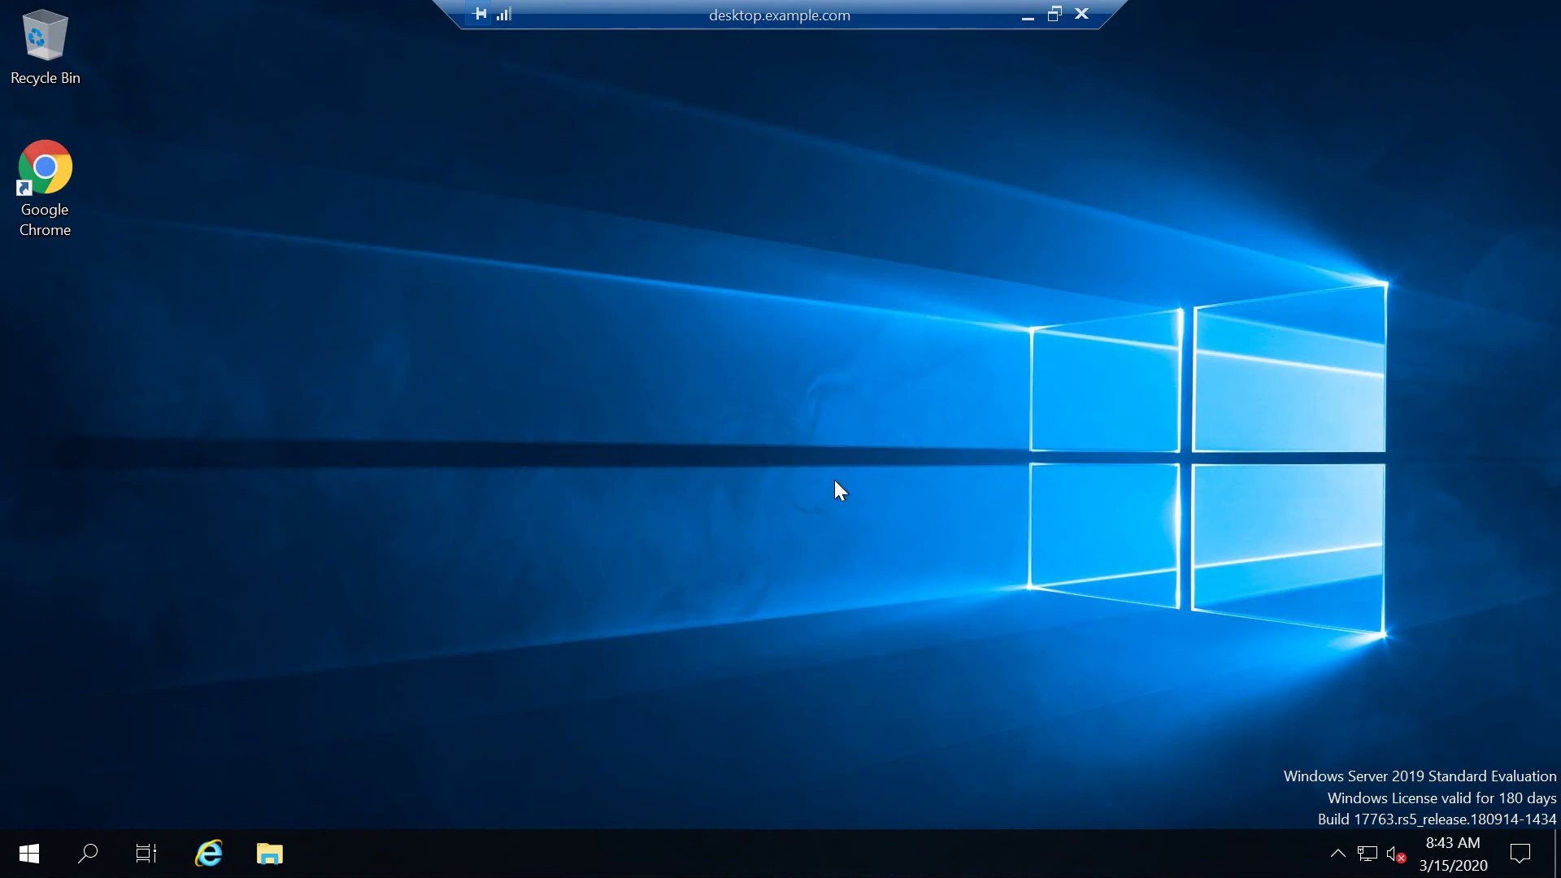
Relaunch Remote Desktop Connection via mstsc and connect to desktop.example.com with the account password.
{"action": "left_click", "coordinate": [37, 842]}
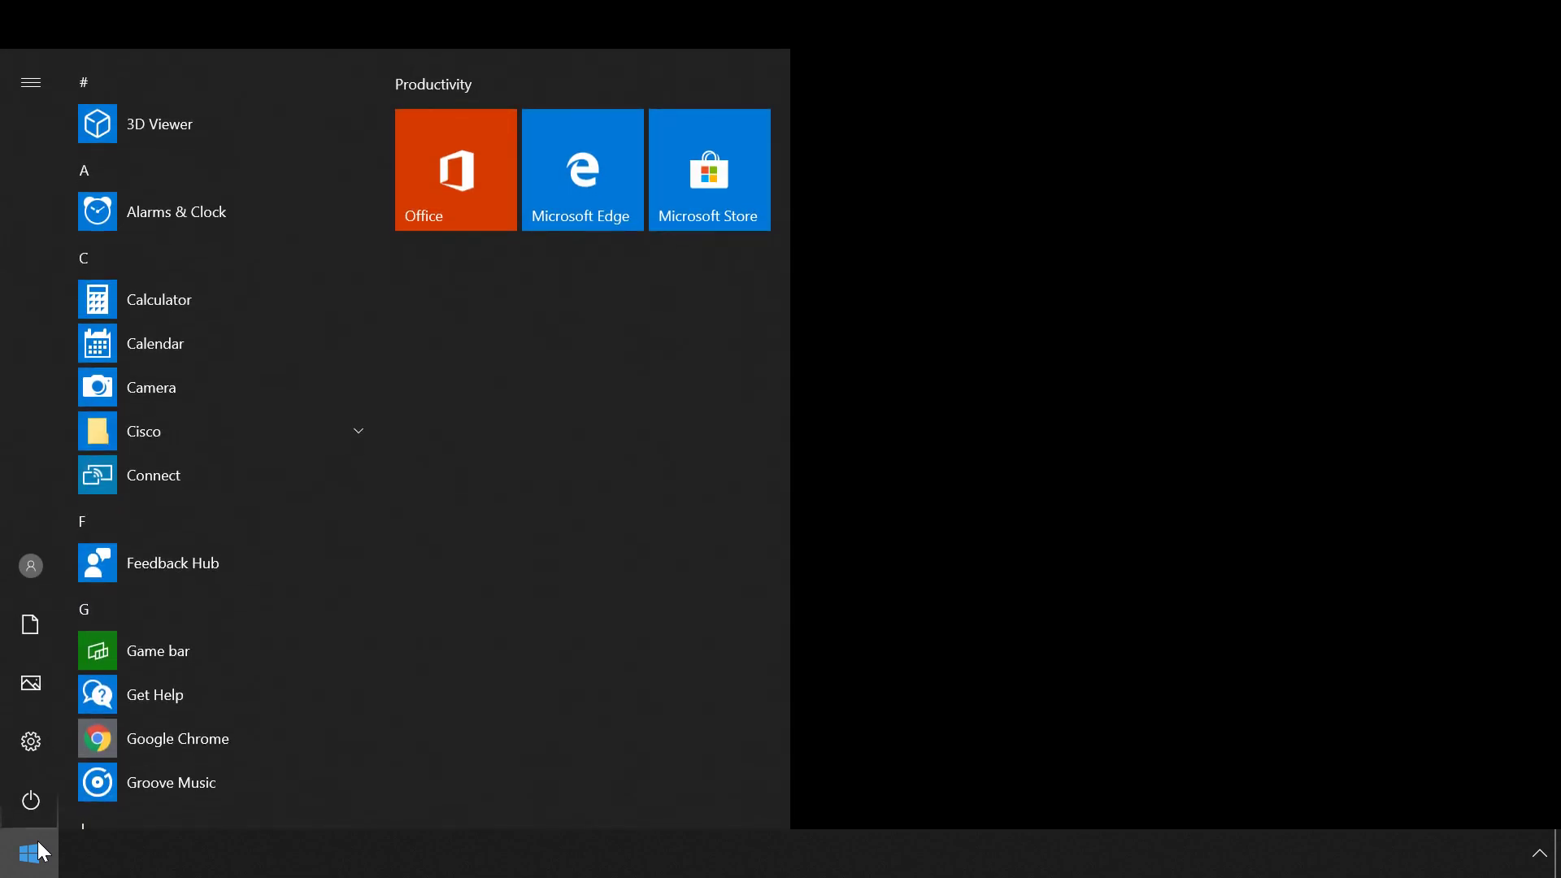
{"action": "type", "text": "mstsc"}
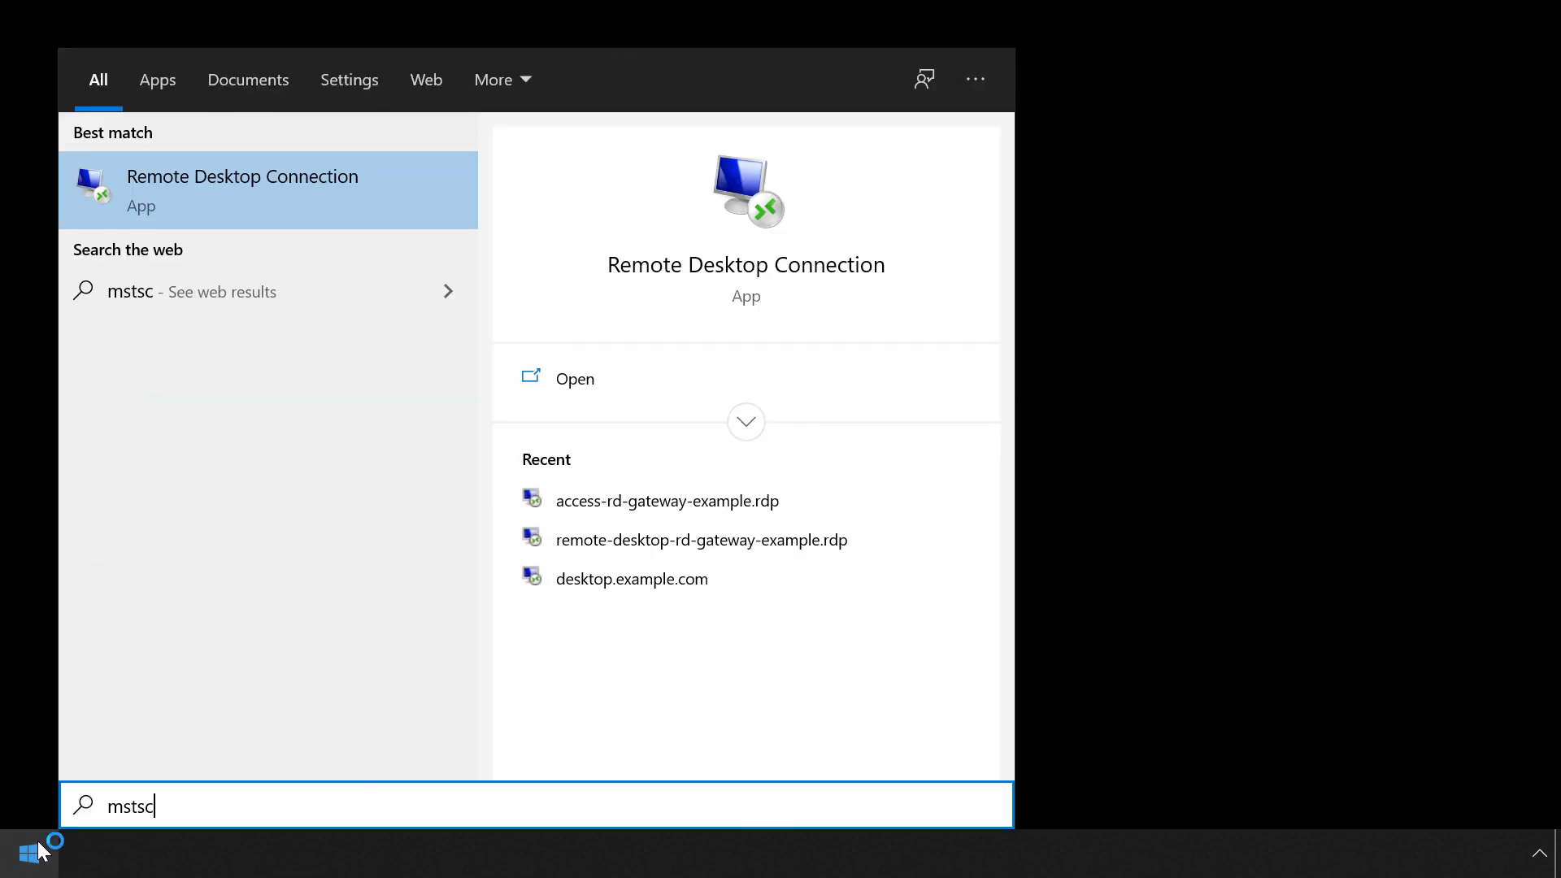
{"action": "key", "text": "Return"}
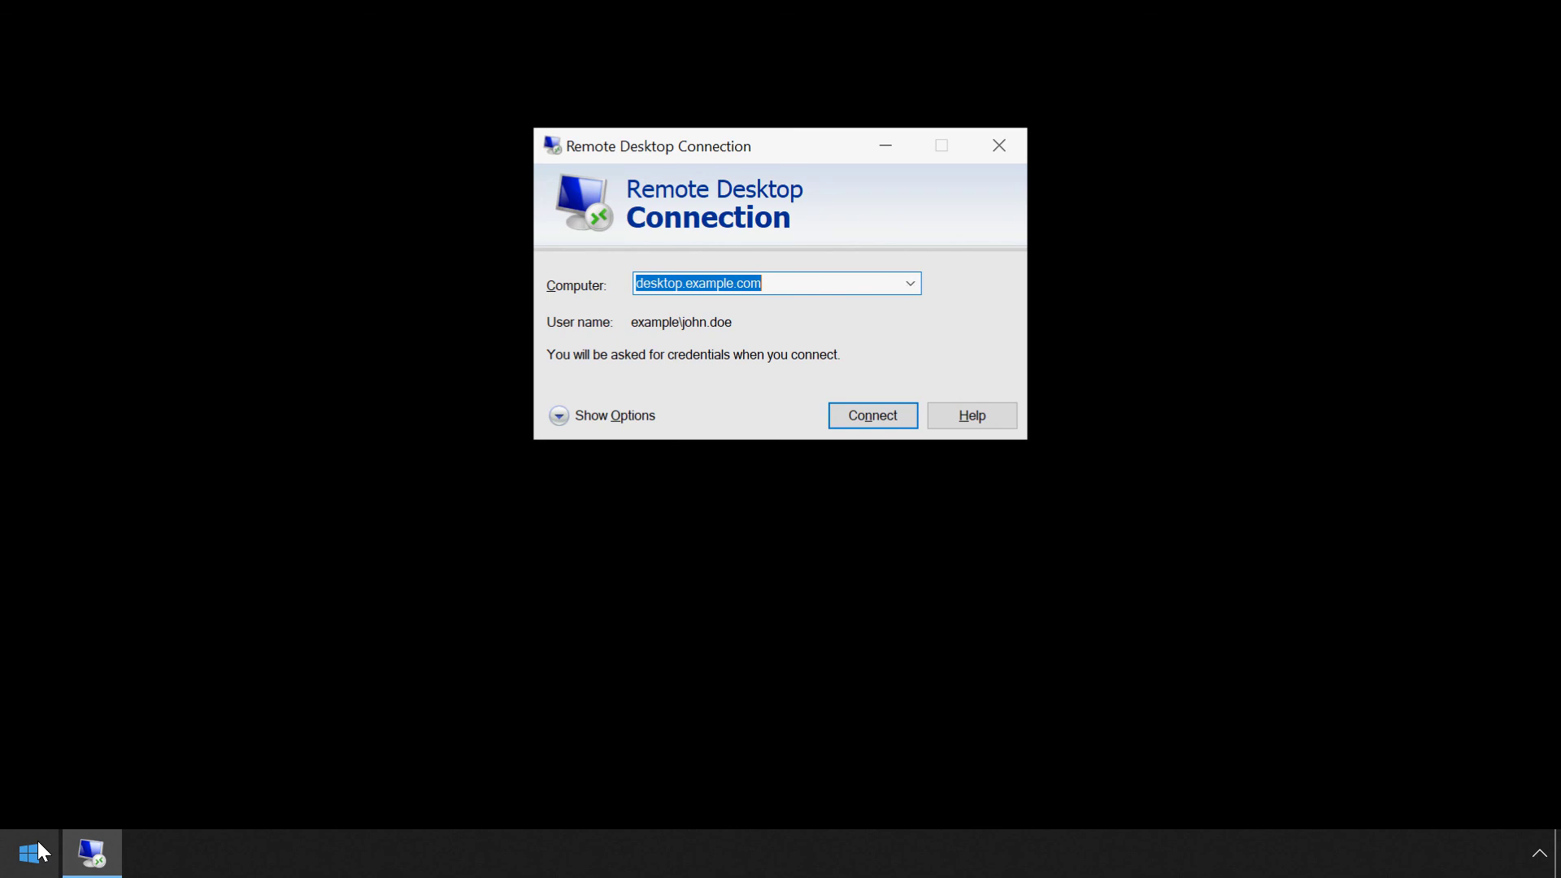
{"action": "left_click", "coordinate": [895, 413]}
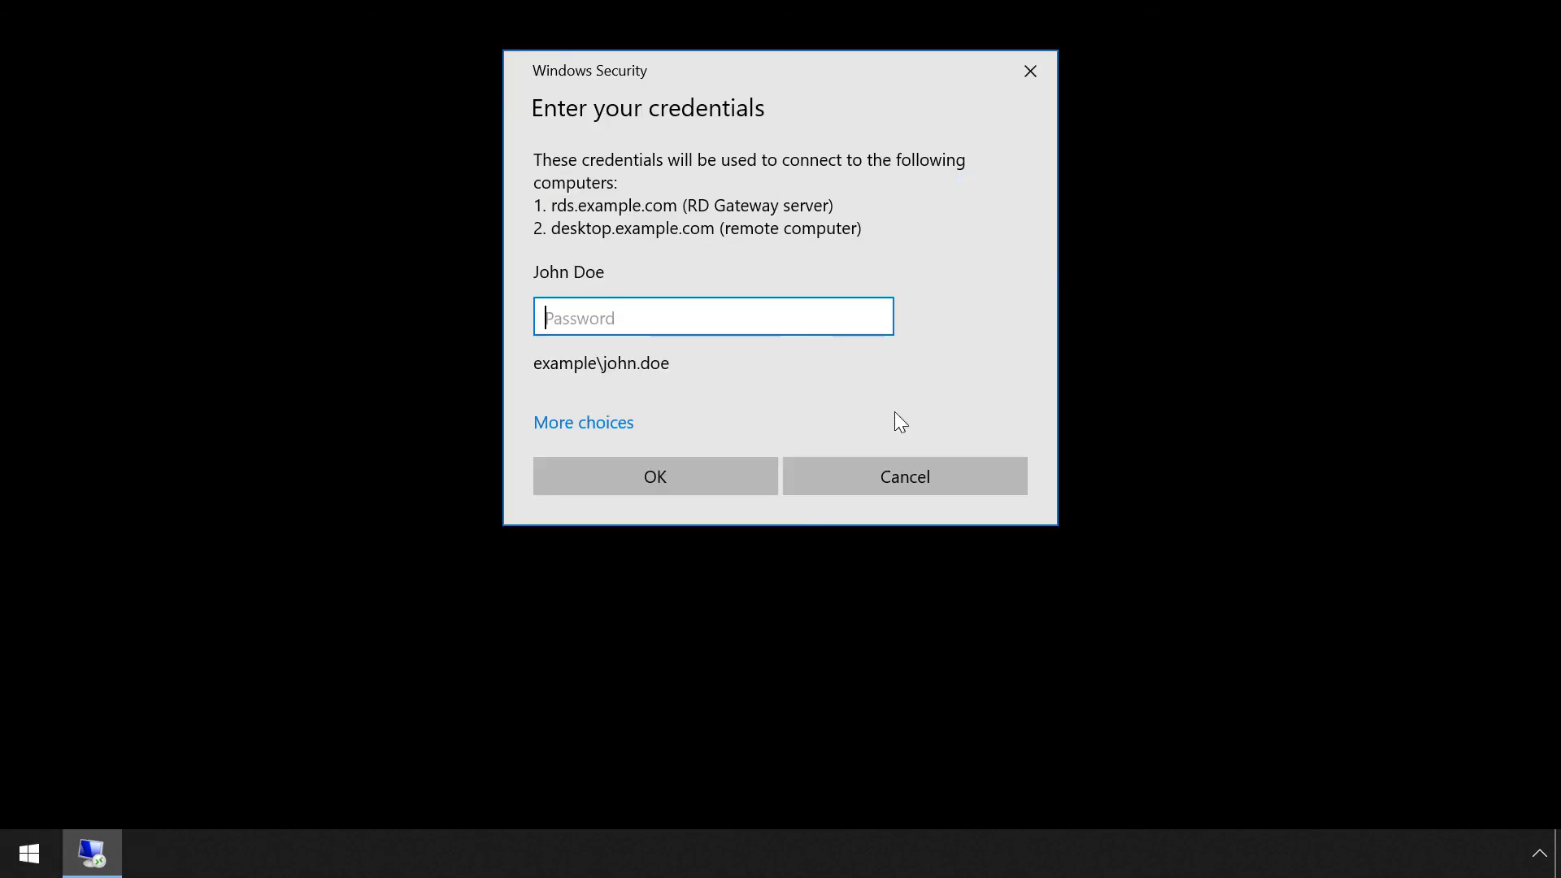
{"action": "type", "text": "********"}
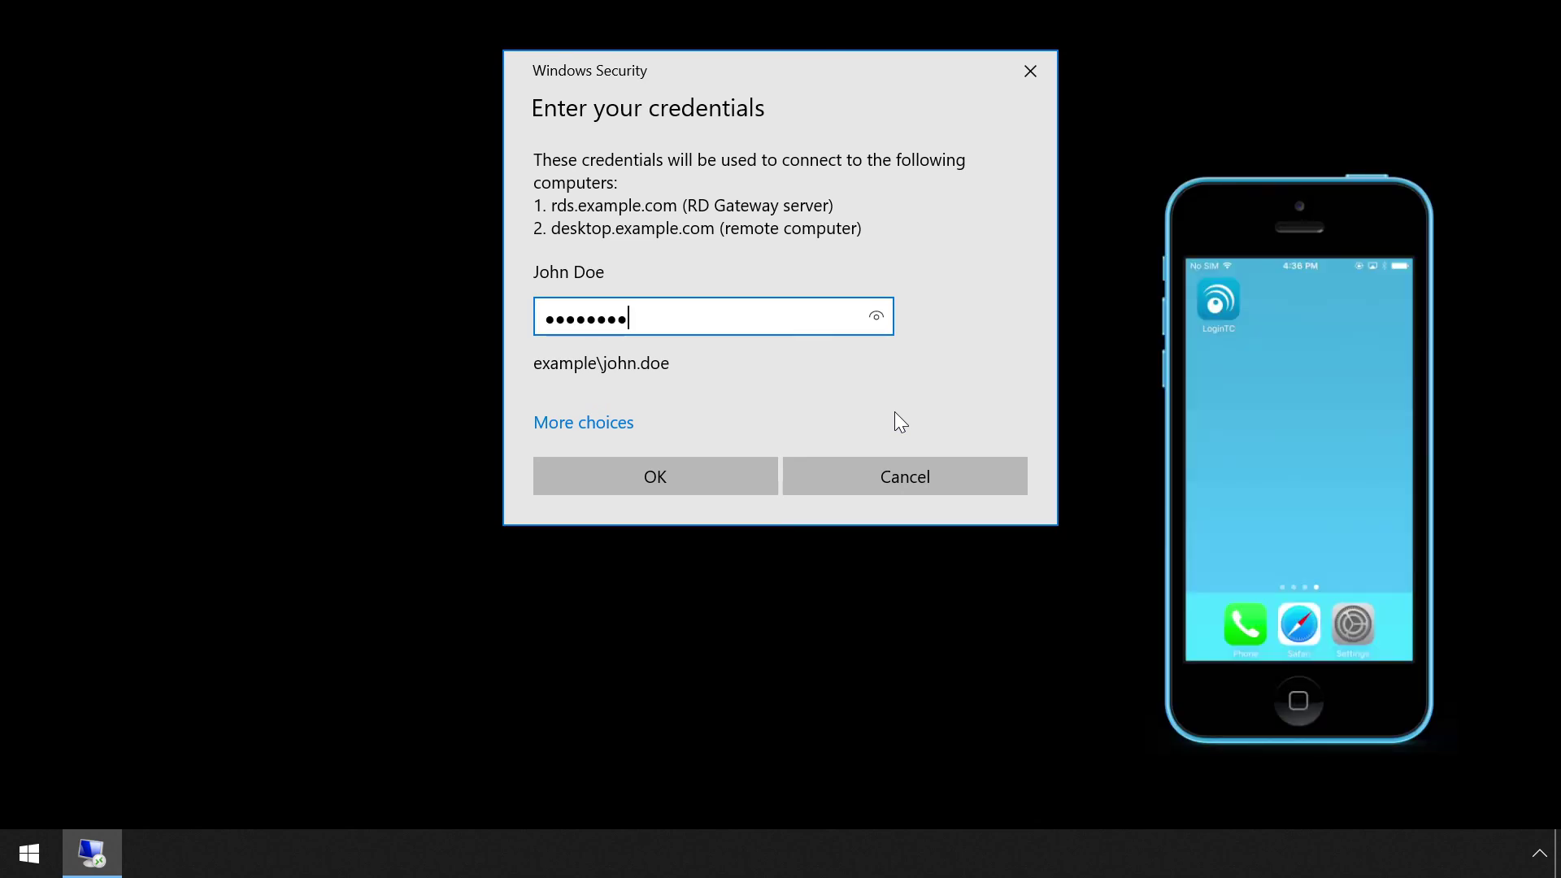
{"action": "left_click", "coordinate": [734, 476]}
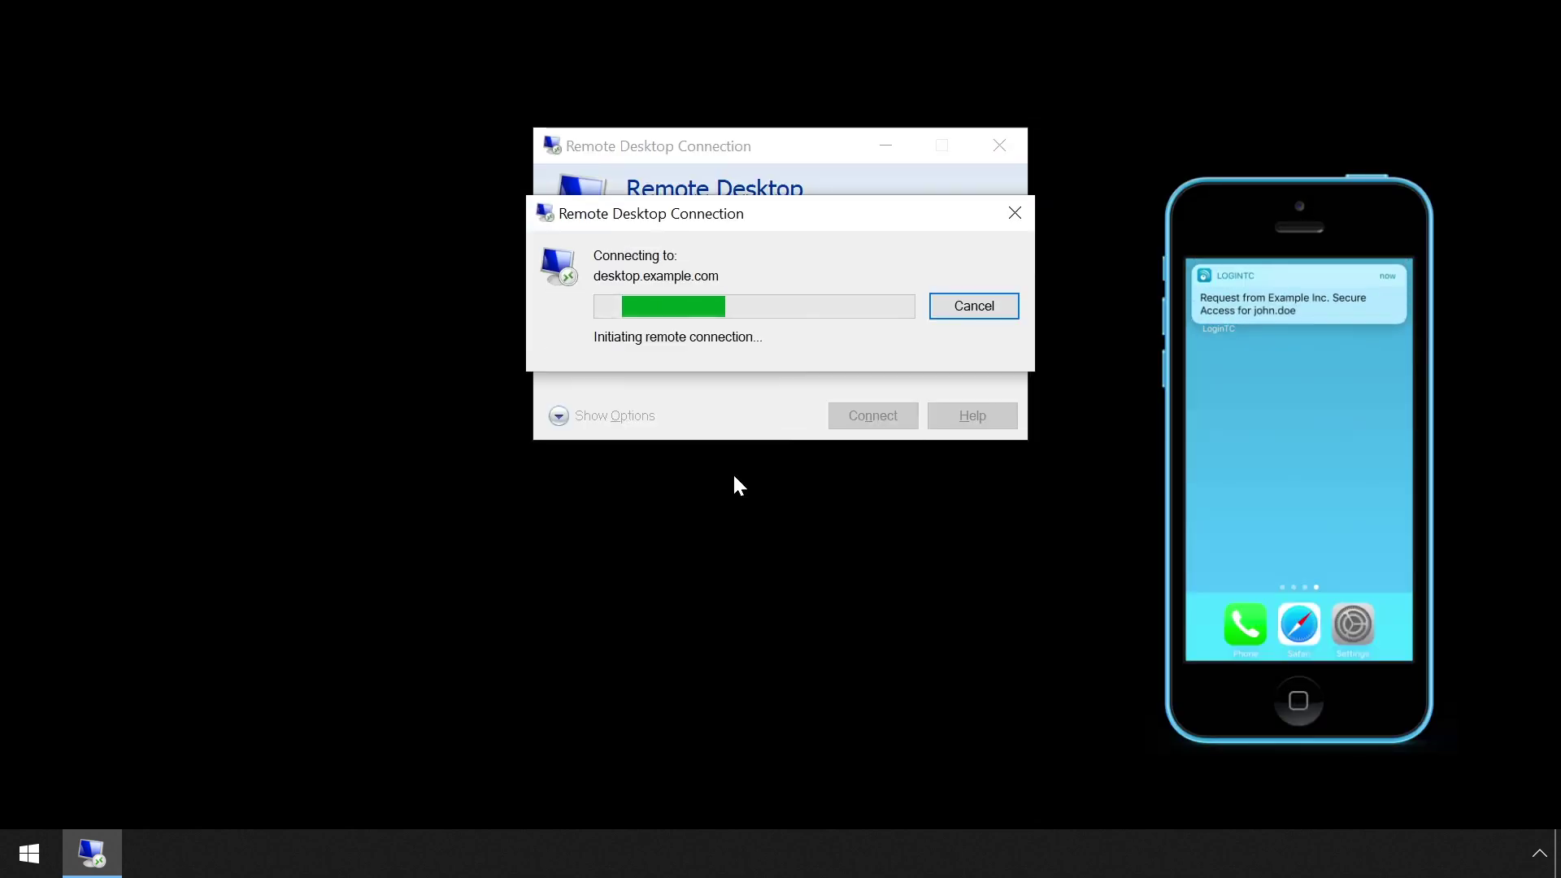